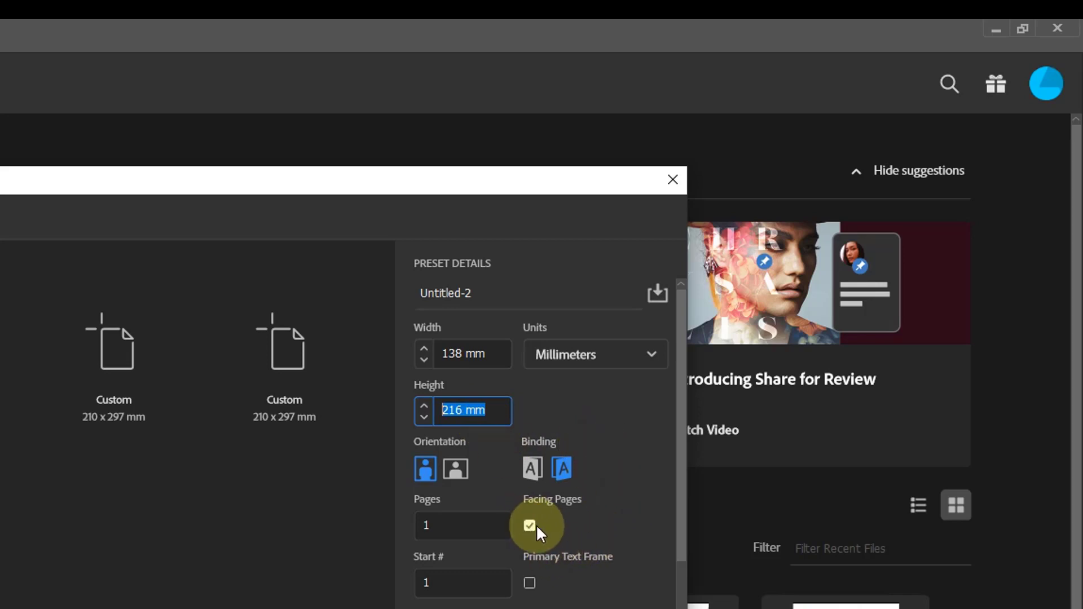
Create a portrait 138 × 216 mm document with one page, facing pages, no primary text frame, and zero margins and bleed.
click(529, 581)
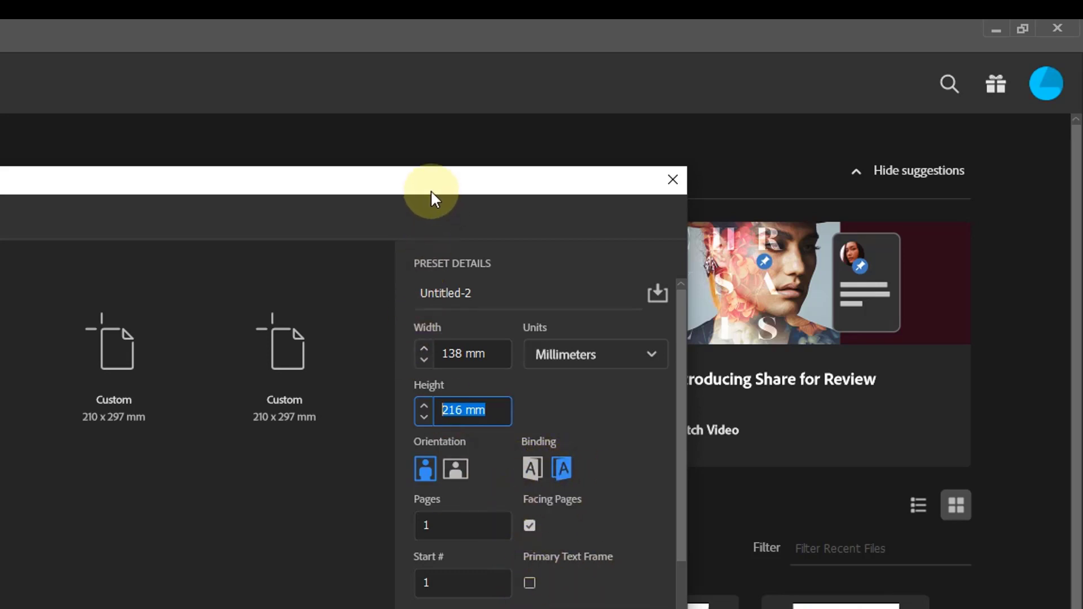
click(561, 474)
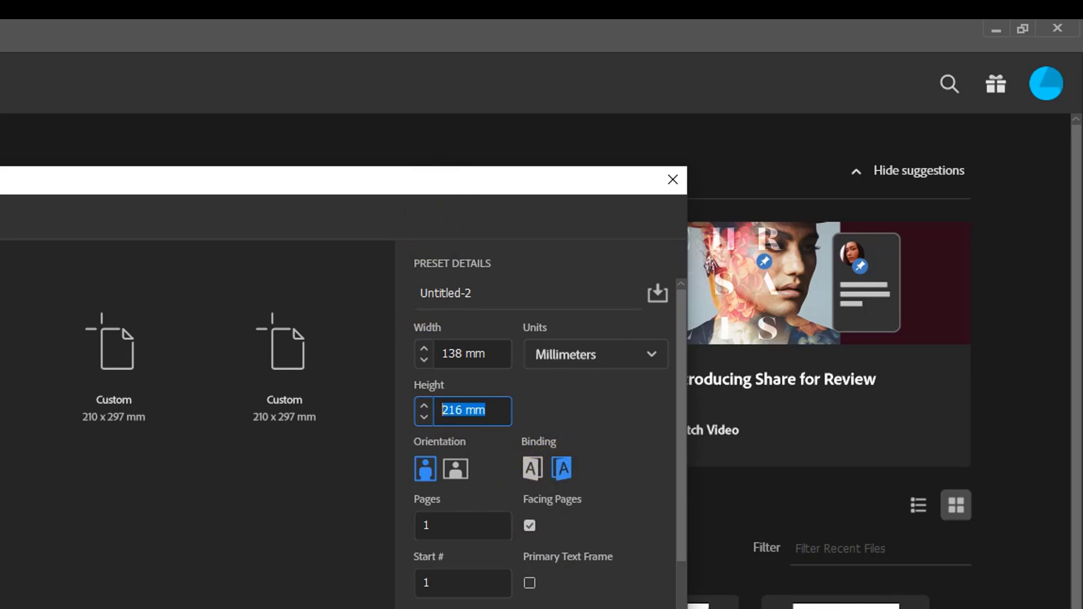
scroll(538, 440, down, 8)
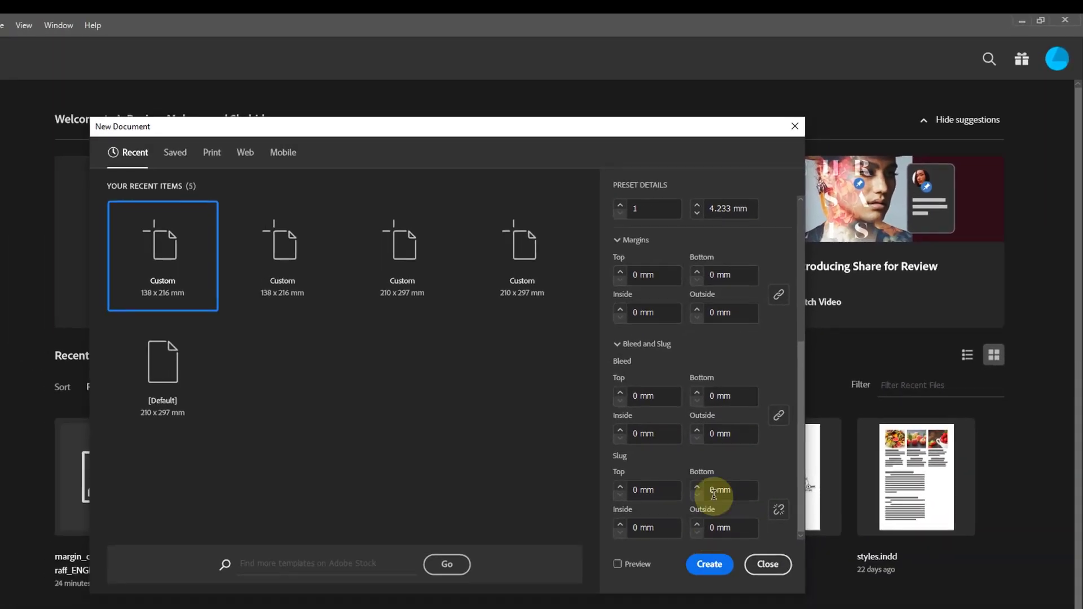
scroll(566, 608, up, 6)
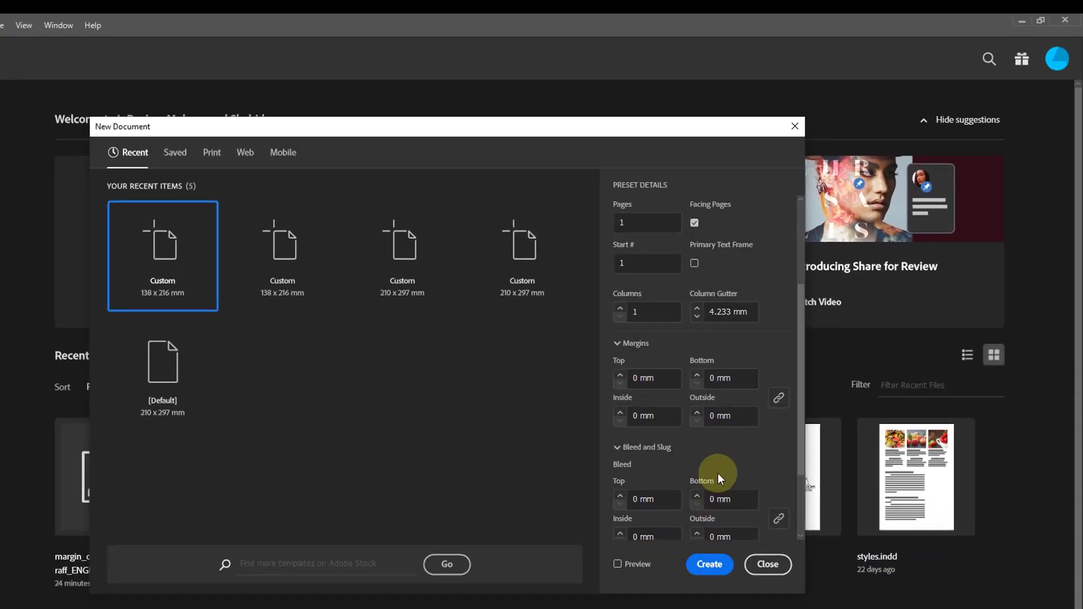
scroll(755, 454, down, 4)
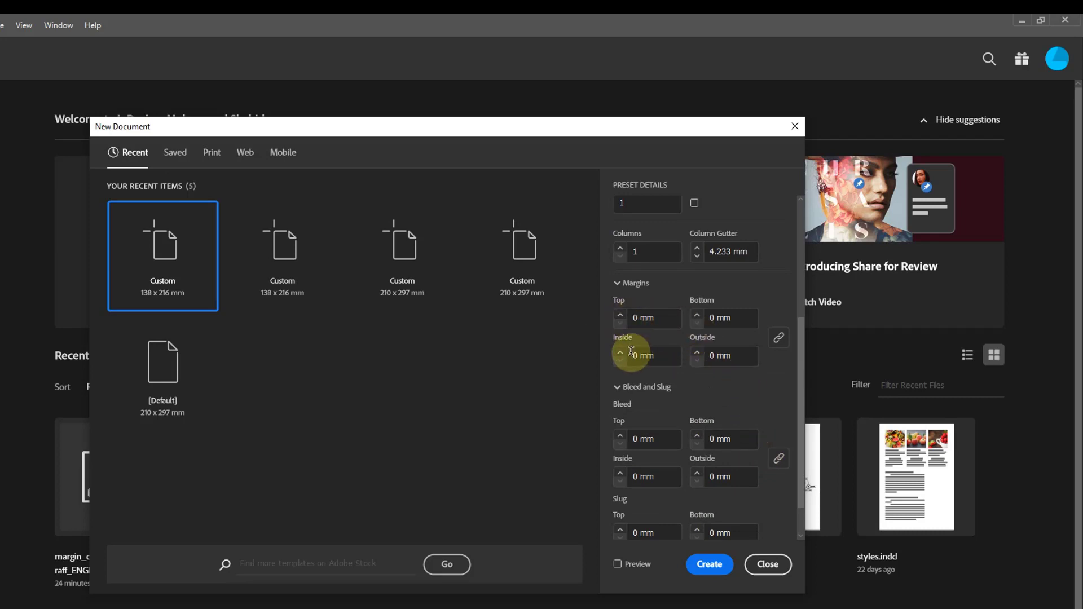
click(709, 565)
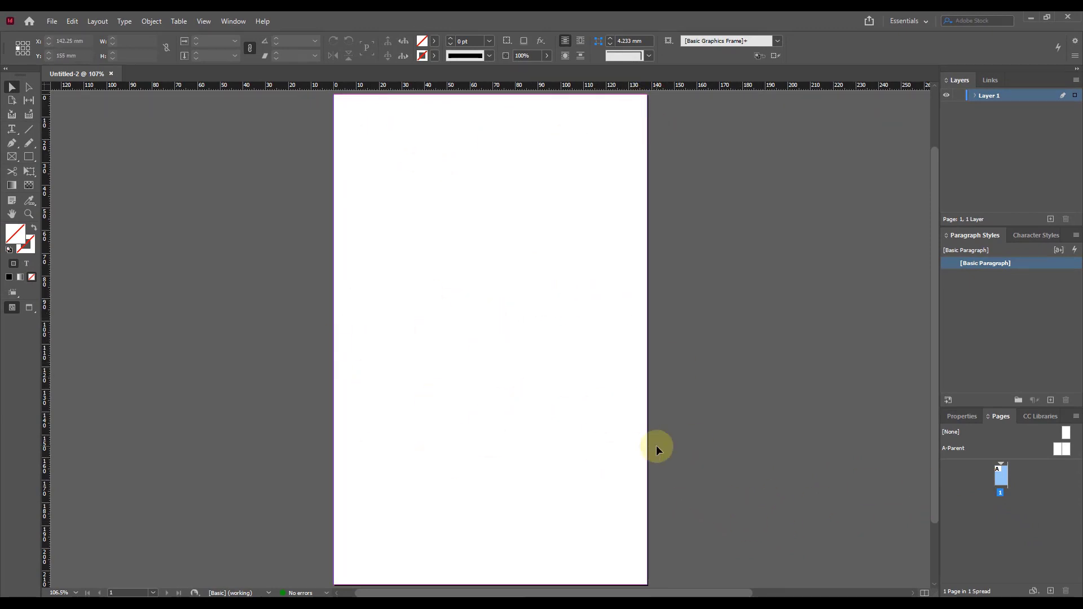
On a new layer of the A-Parent spread, draw a rectangle frame filling each of the two pages and lock both frames.
double_click(961, 448)
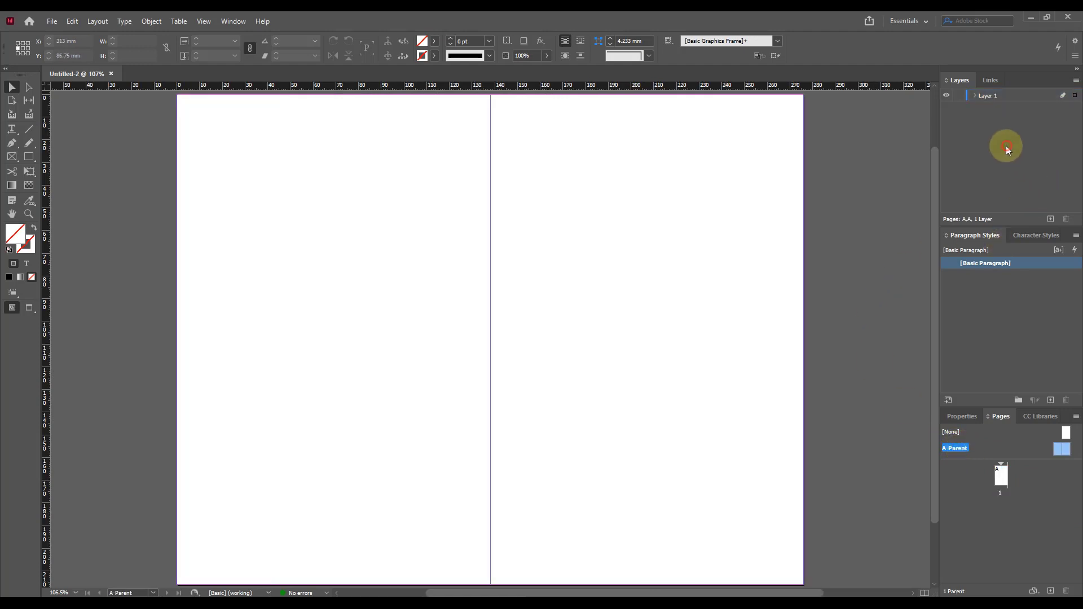
click(1049, 220)
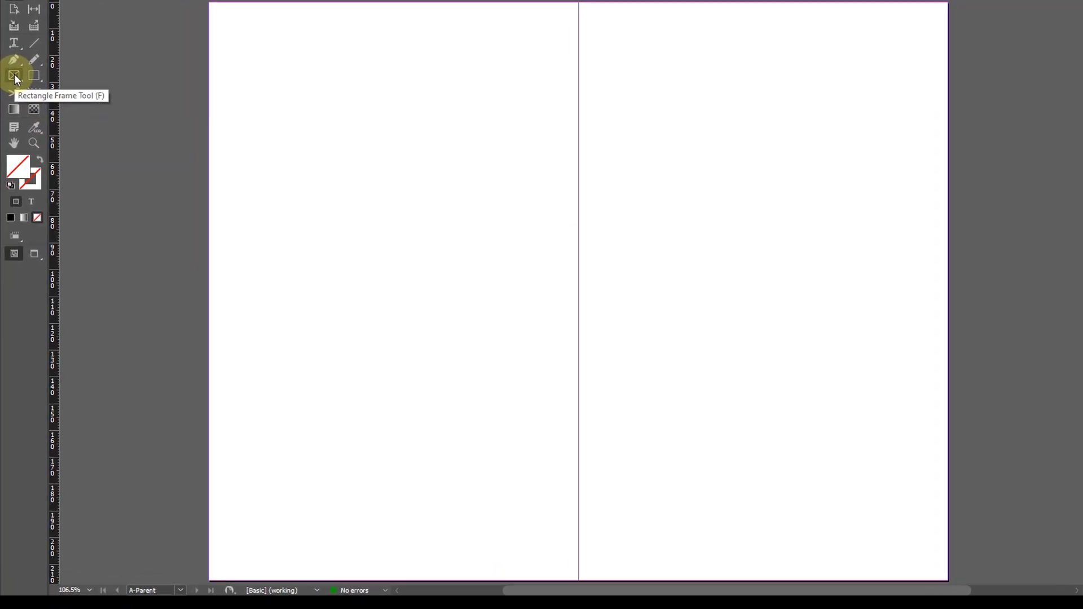
click(15, 75)
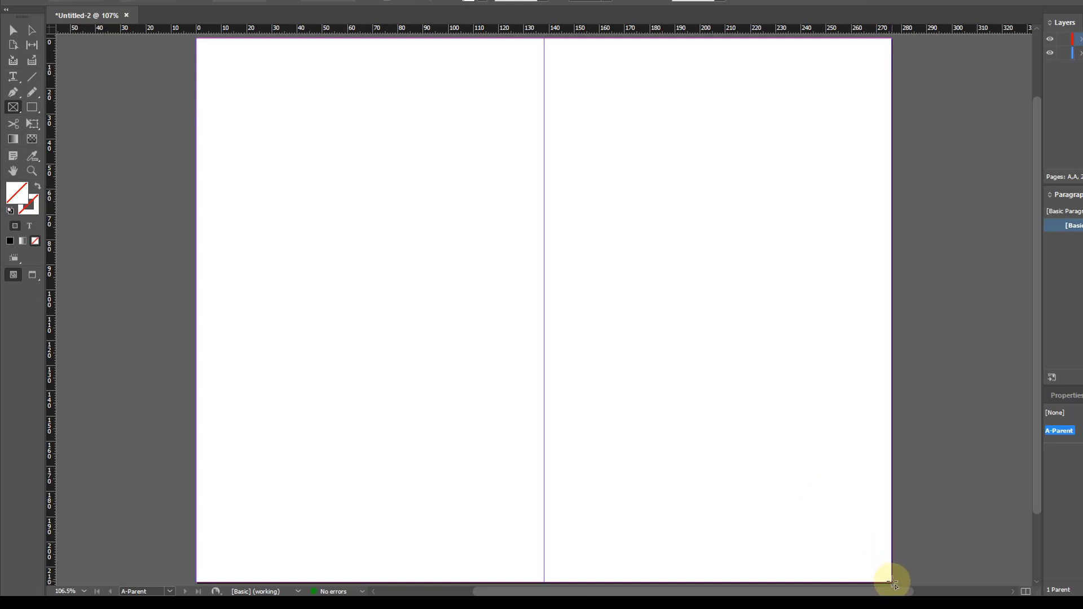
drag(891, 582, 544, 41)
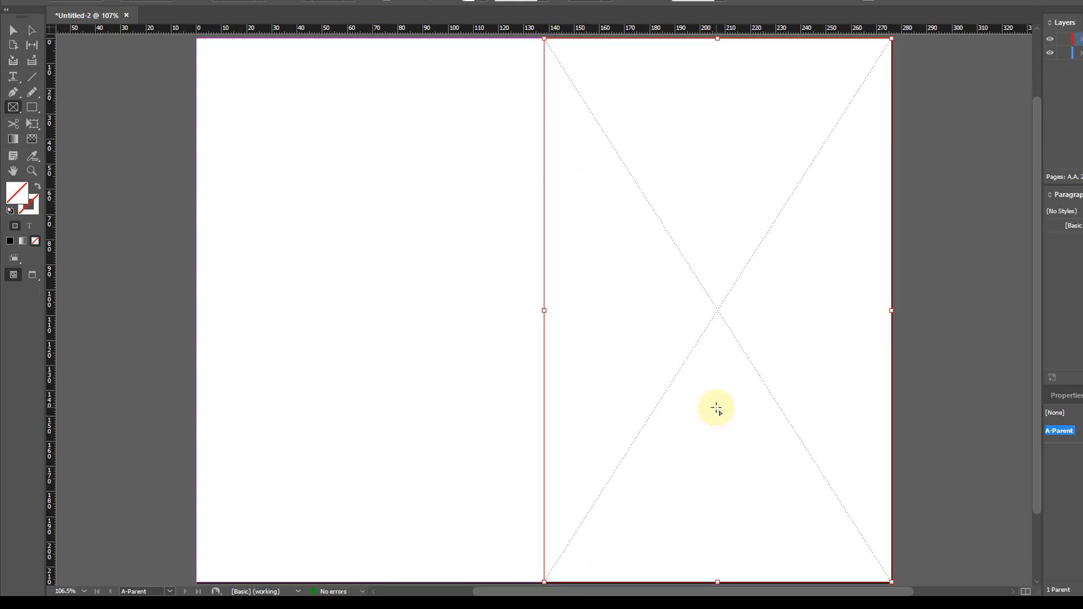
key(ctrl+l)
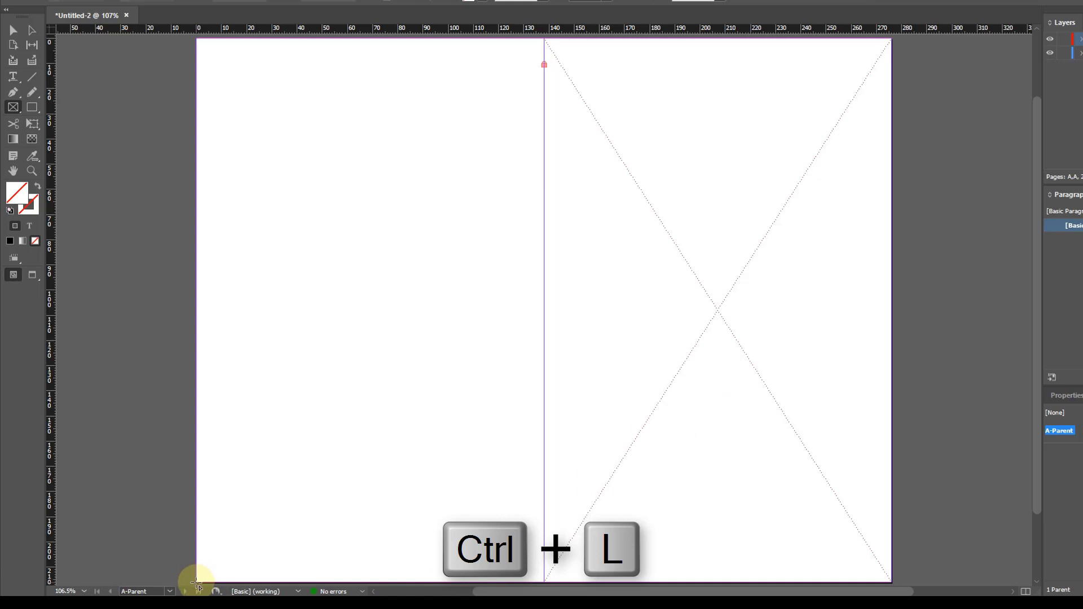
drag(197, 582, 544, 46)
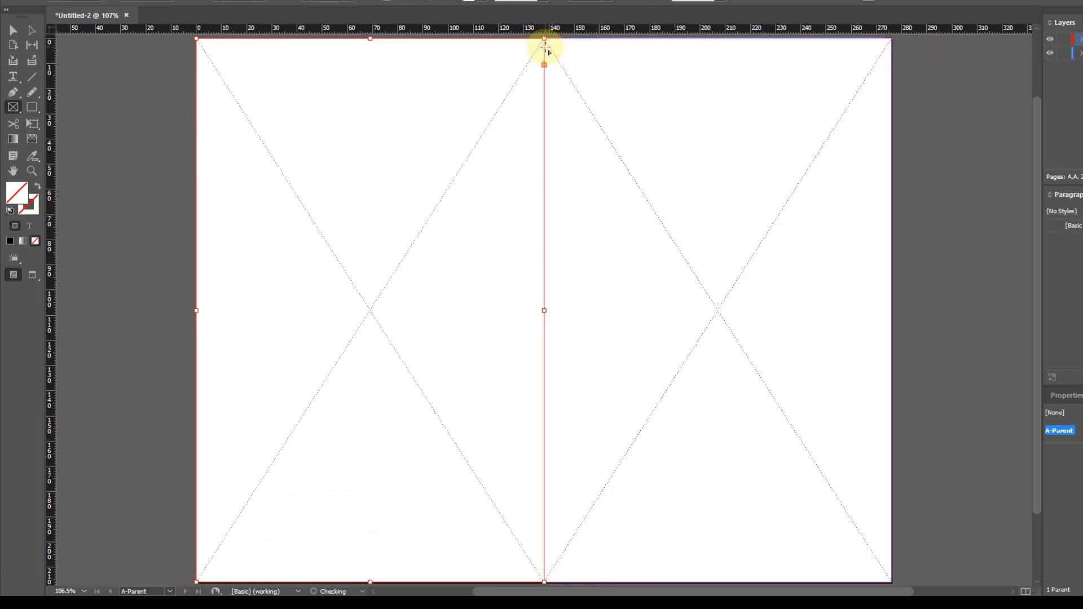
key(ctrl+l)
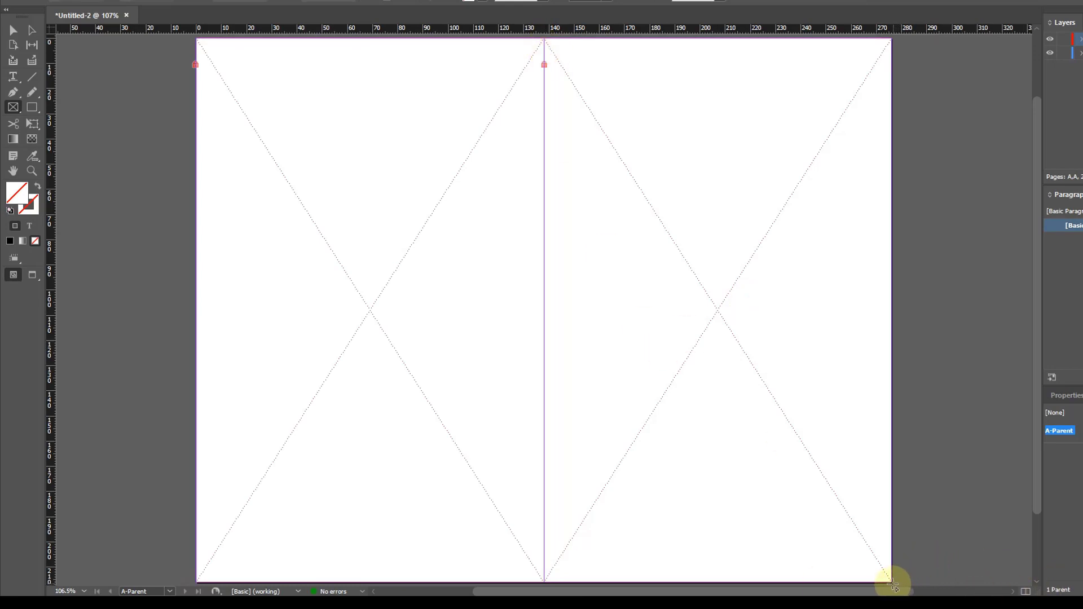
Draw a rectangle frame covering the whole two-page spread and lock it.
drag(891, 582, 196, 37)
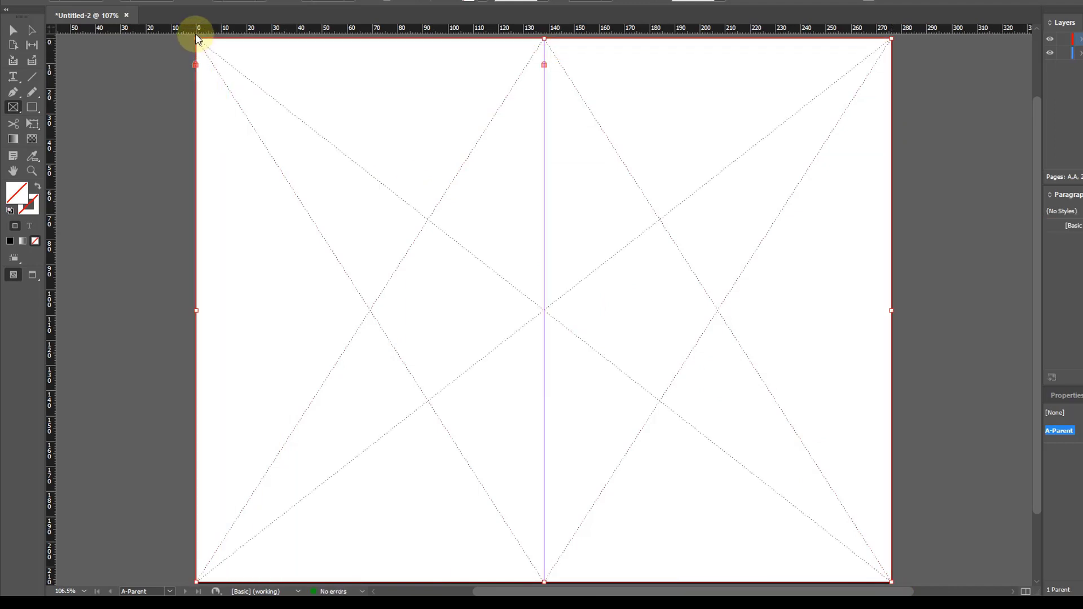
key(ctrl+l)
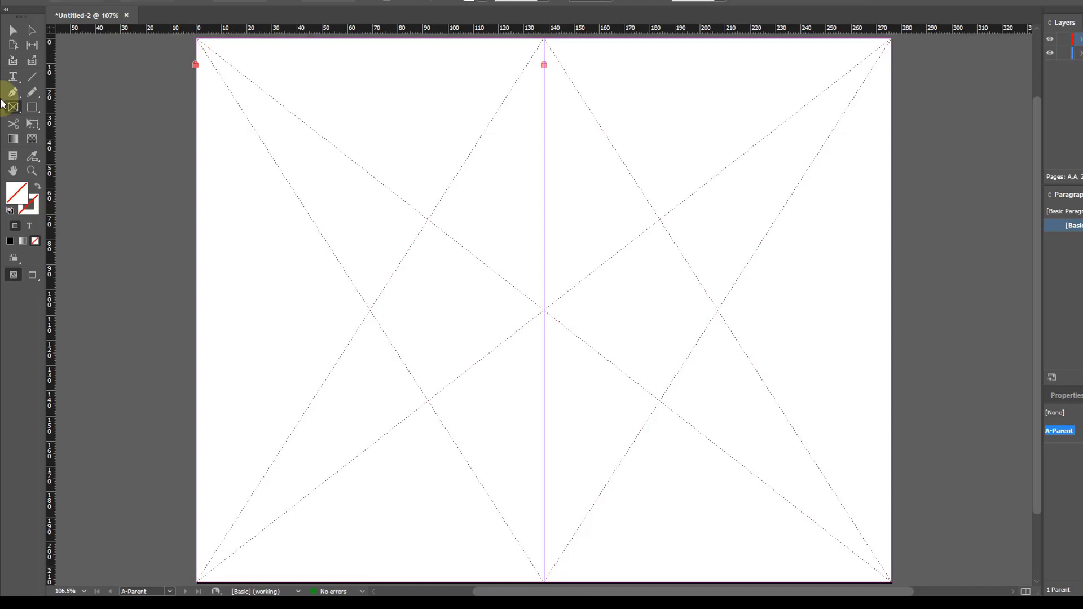
drag(637, 140, 507, 178)
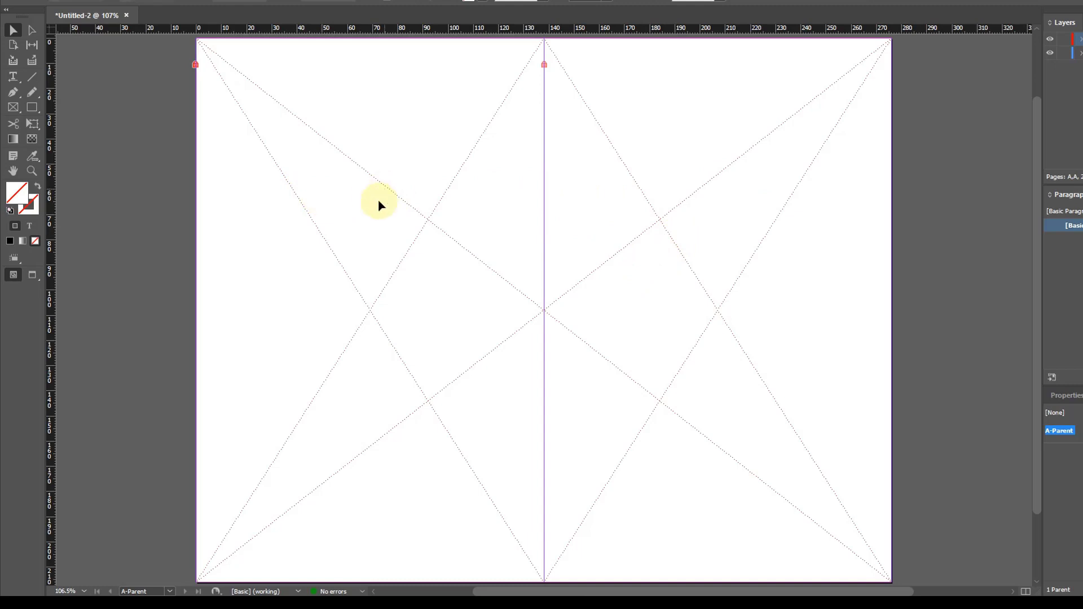
With a 0.75 pt stroke, draw a vertical line from the right page's upper diagonal crossing to the page top, and connect its top to the left page's crossing.
click(36, 76)
click(543, 2)
click(535, 34)
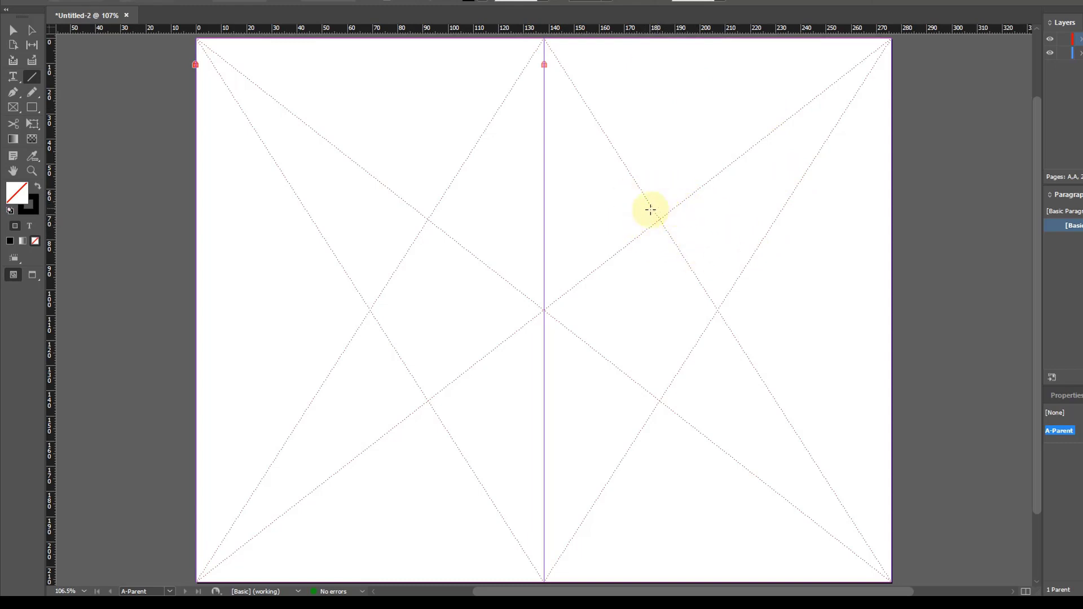
mouse_move(655, 193)
mouse_down()
mouse_move(631, 218)
mouse_move(655, 203)
mouse_move(648, 194)
mouse_move(659, 212)
mouse_move(678, 39)
mouse_up()
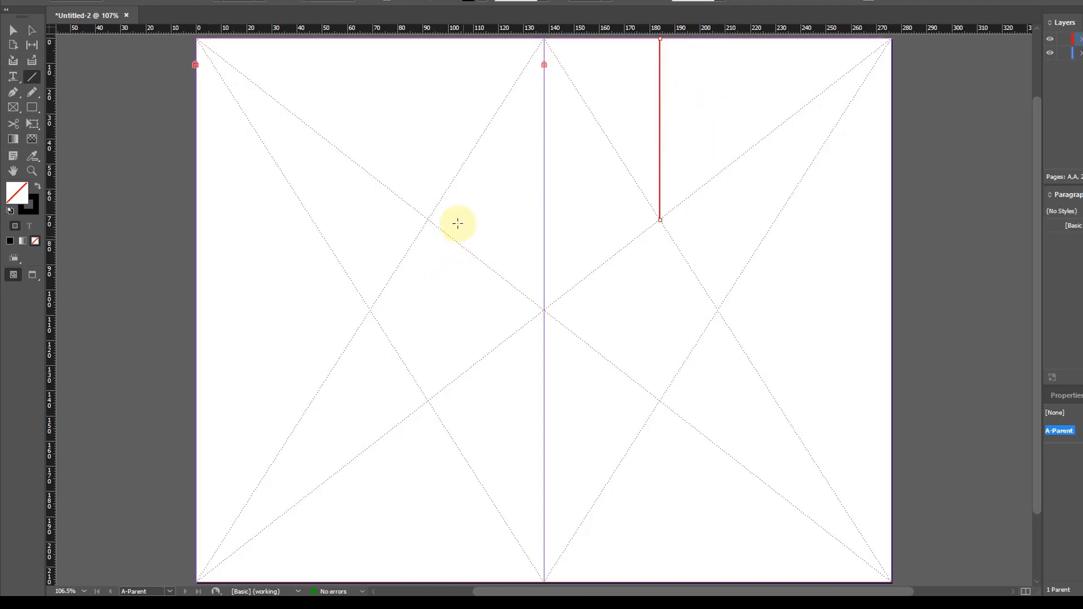
mouse_move(423, 195)
mouse_down()
mouse_move(400, 208)
mouse_move(447, 238)
mouse_move(448, 204)
mouse_move(423, 195)
mouse_move(426, 218)
mouse_move(659, 37)
mouse_up()
click(22, 41)
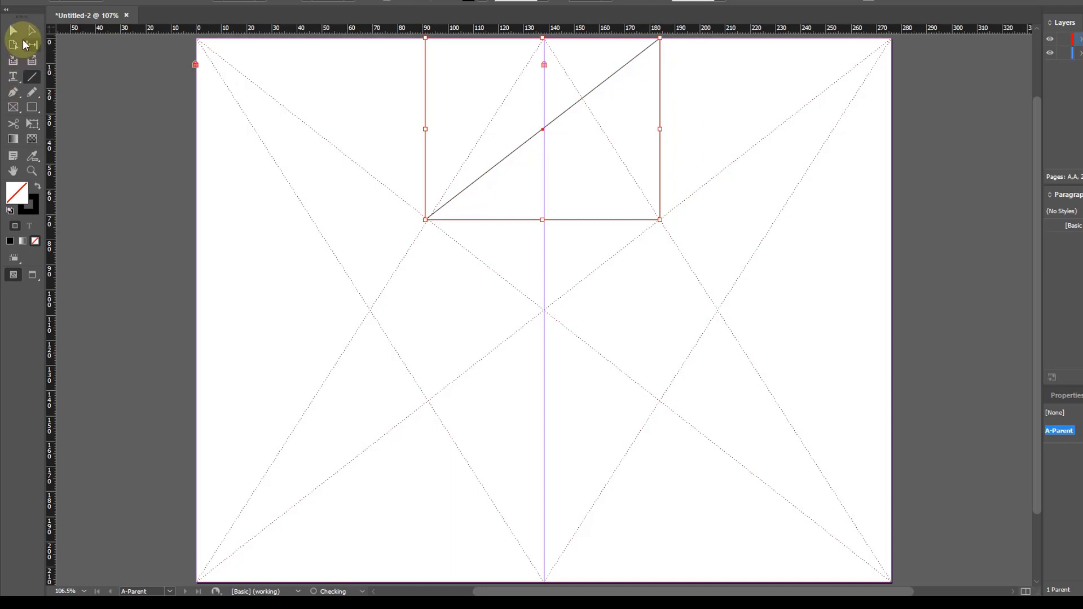
click(177, 128)
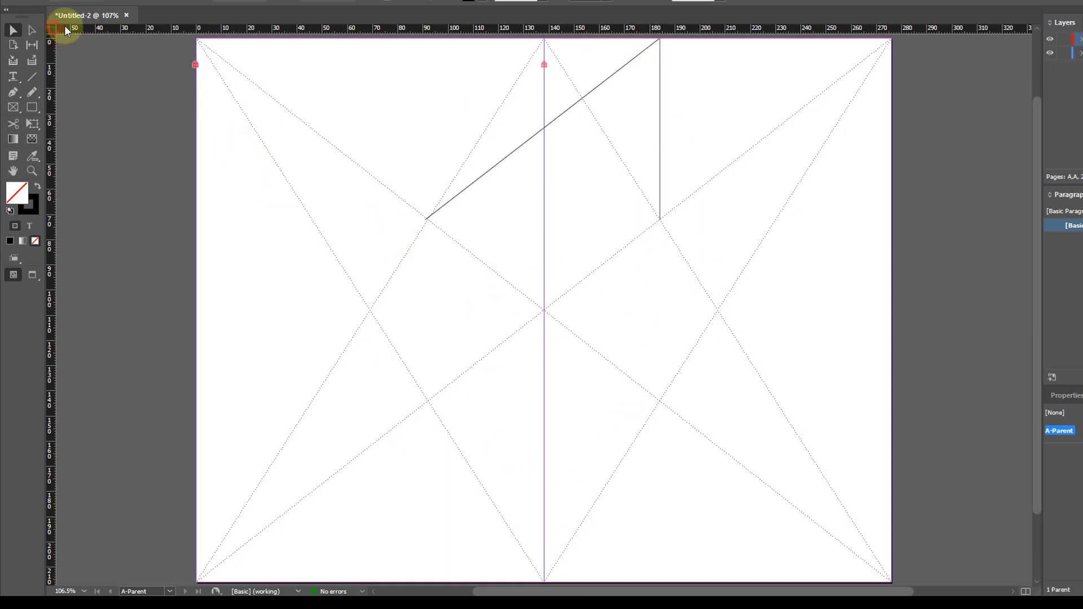
Move the ruler origin to the top of the spine and place a vertical and a horizontal guide where the slanted line crosses the right page's diagonal.
drag(54, 32, 544, 42)
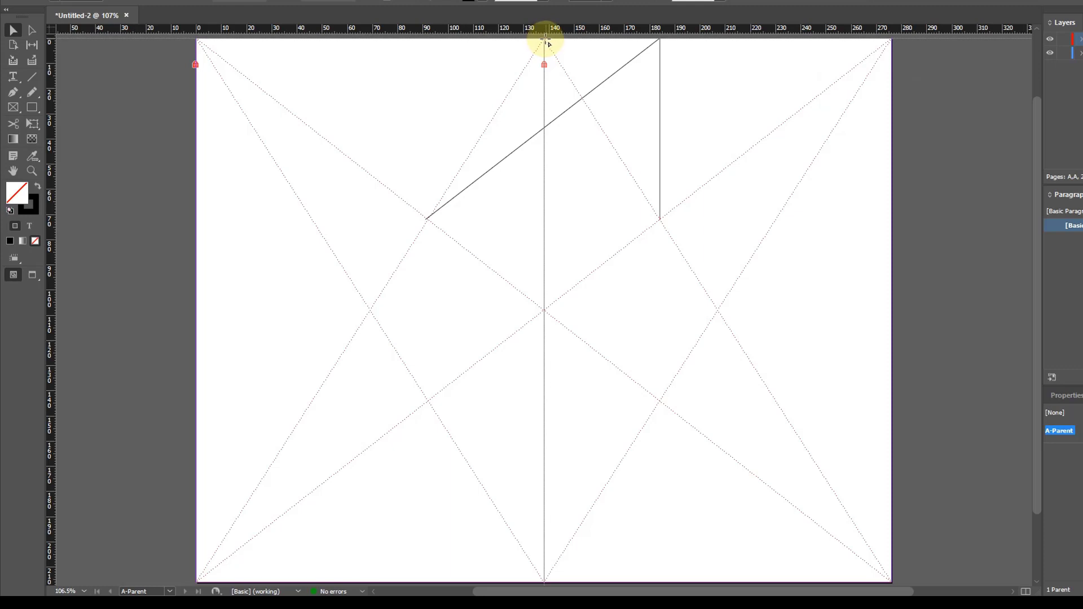
drag(545, 40, 544, 39)
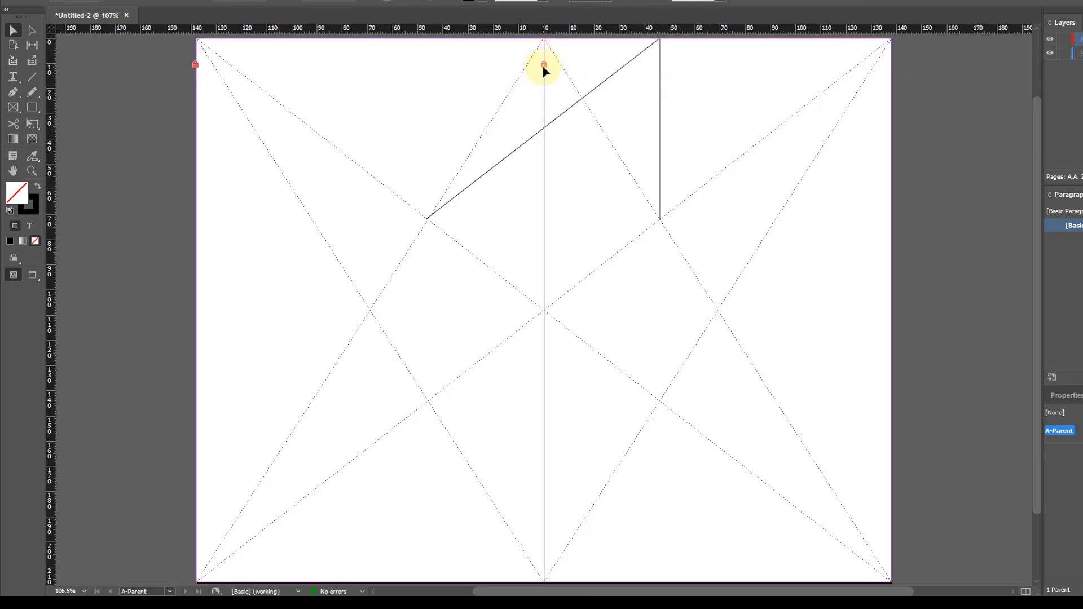
mouse_move(52, 336)
mouse_down()
mouse_move(186, 265)
mouse_move(546, 181)
mouse_move(593, 108)
mouse_move(582, 98)
mouse_up()
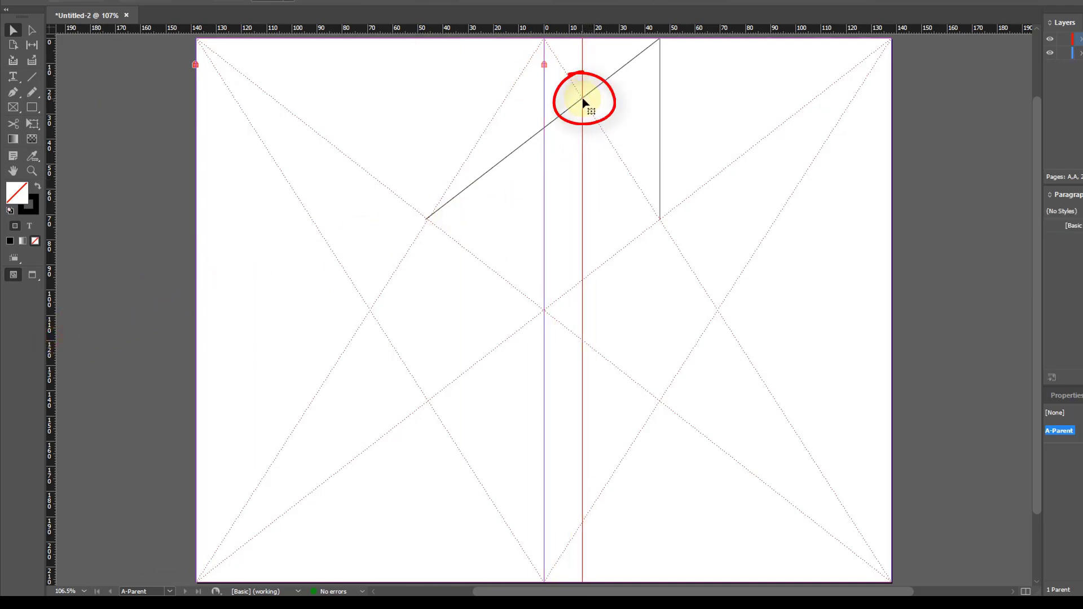
mouse_move(606, 35)
mouse_down()
mouse_move(604, 90)
mouse_move(591, 98)
mouse_up()
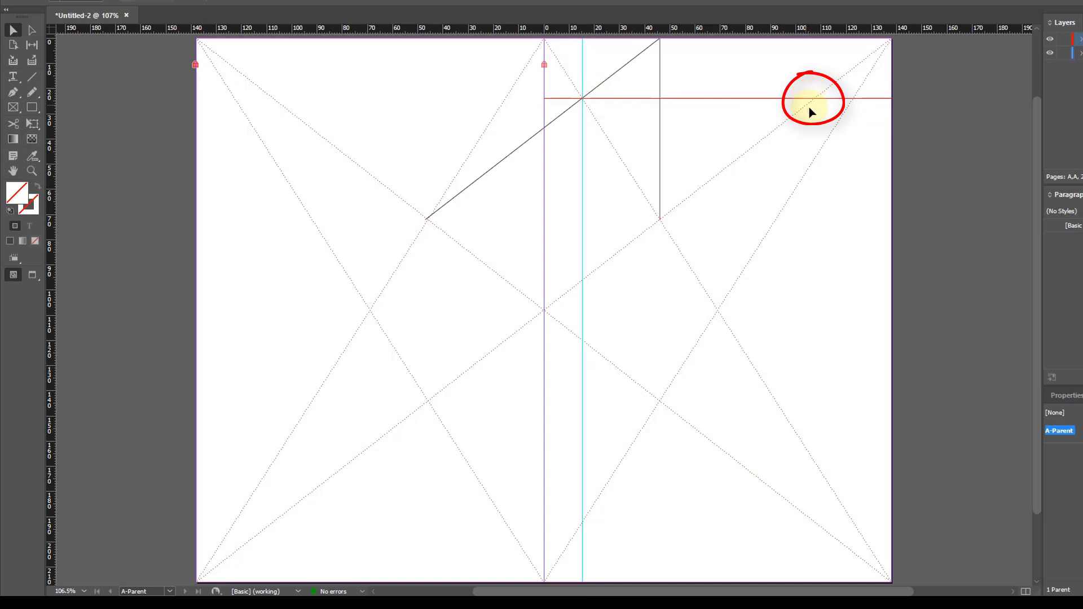
Place a vertical guide where the upper guide meets the spread diagonal, and a horizontal guide where that vertical guide meets the right page's descending diagonal.
drag(52, 369, 814, 107)
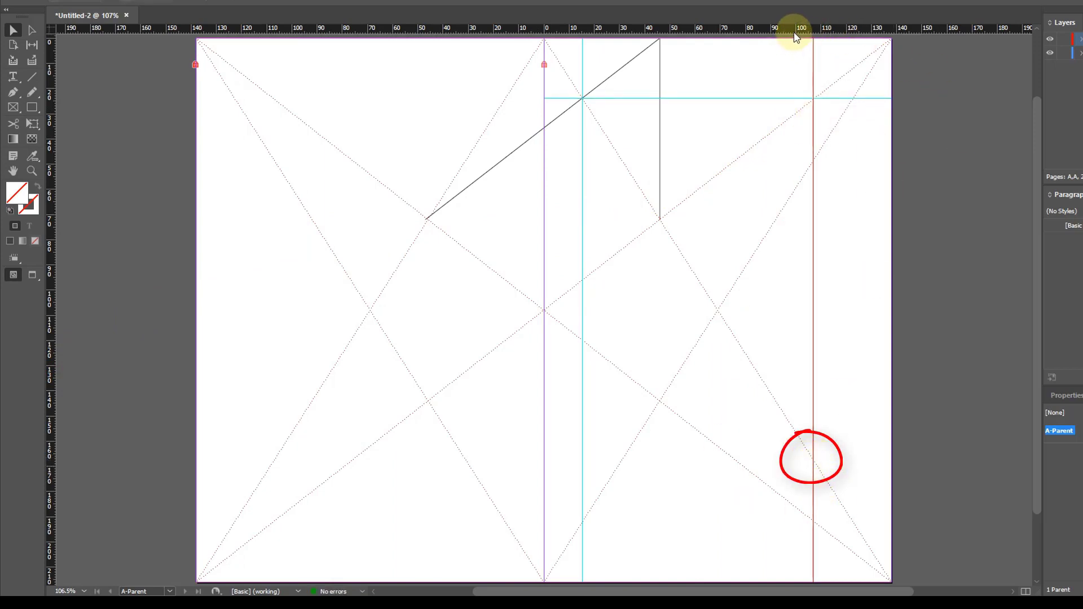
drag(795, 37, 826, 460)
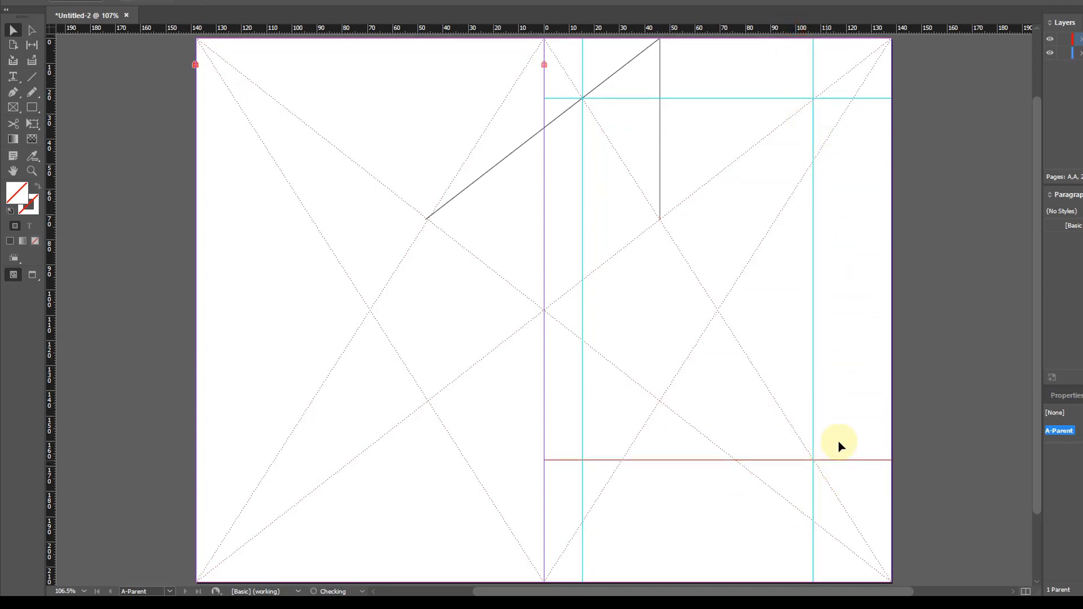
click(959, 385)
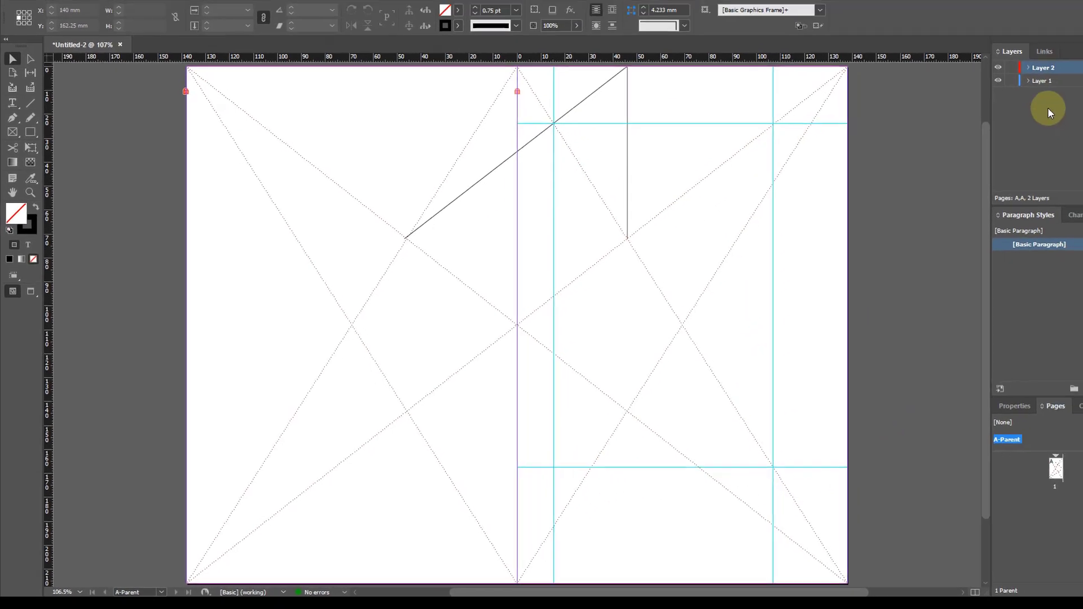
On Layer 1, draw a rectangle of about 91.75 × 143.5 mm between the four guides and fill it with green.
click(1008, 107)
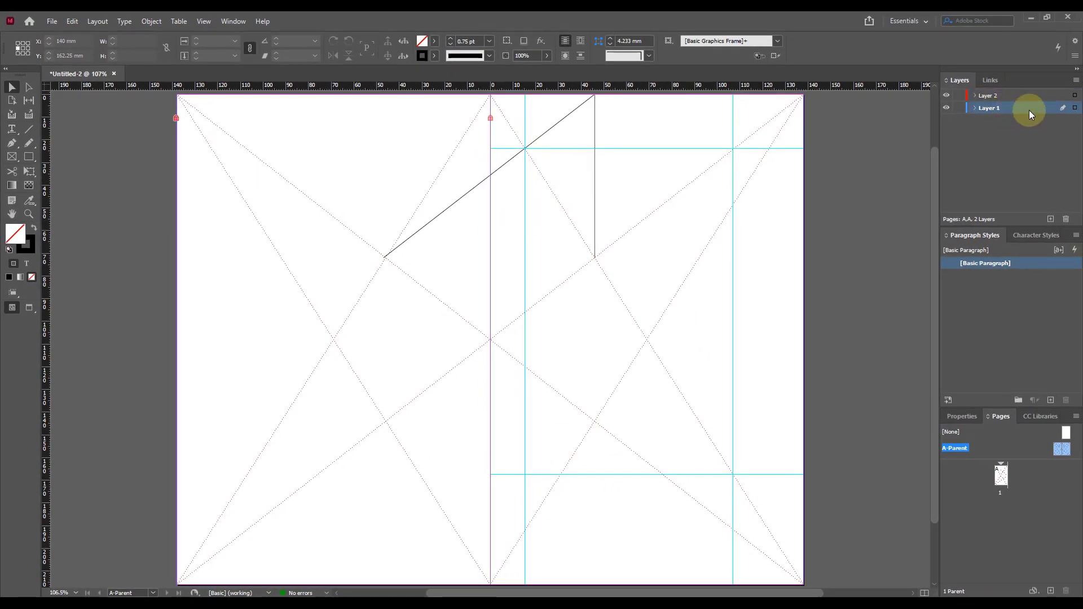
click(29, 156)
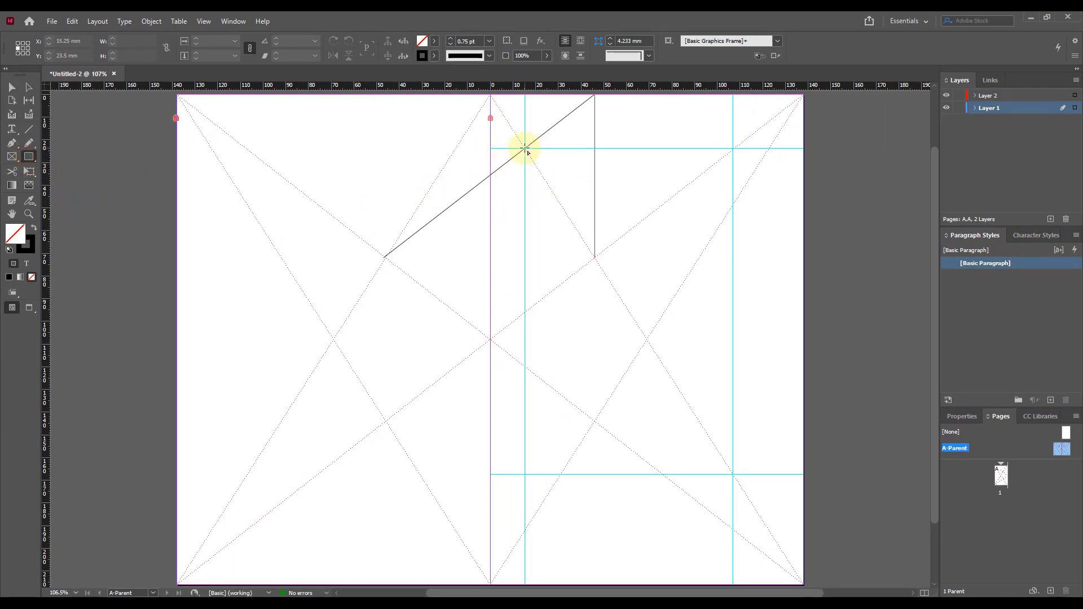
drag(525, 148, 733, 474)
double_click(14, 231)
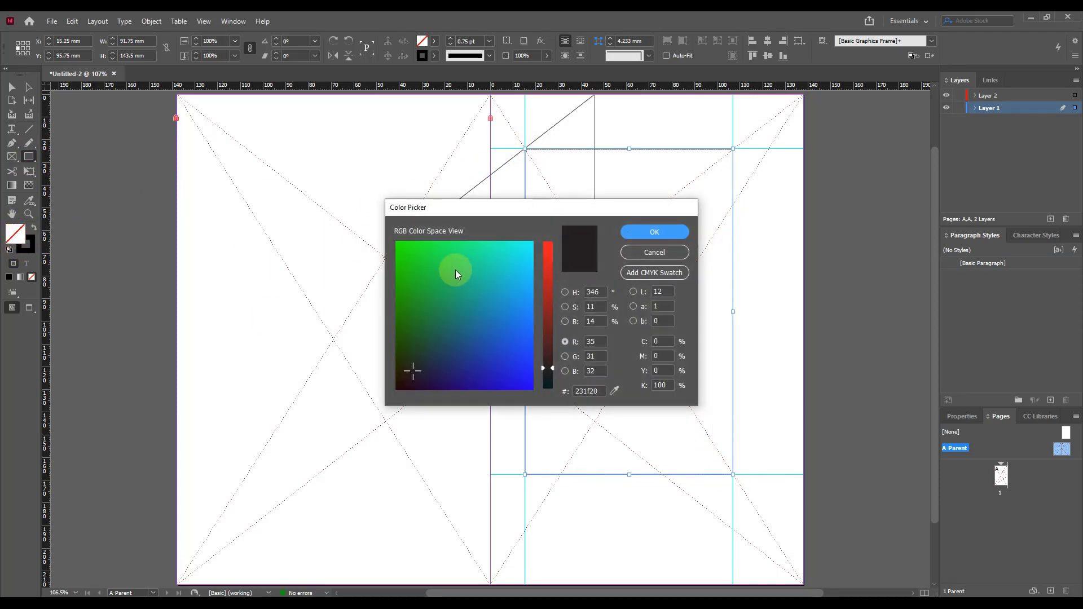
click(418, 242)
click(654, 232)
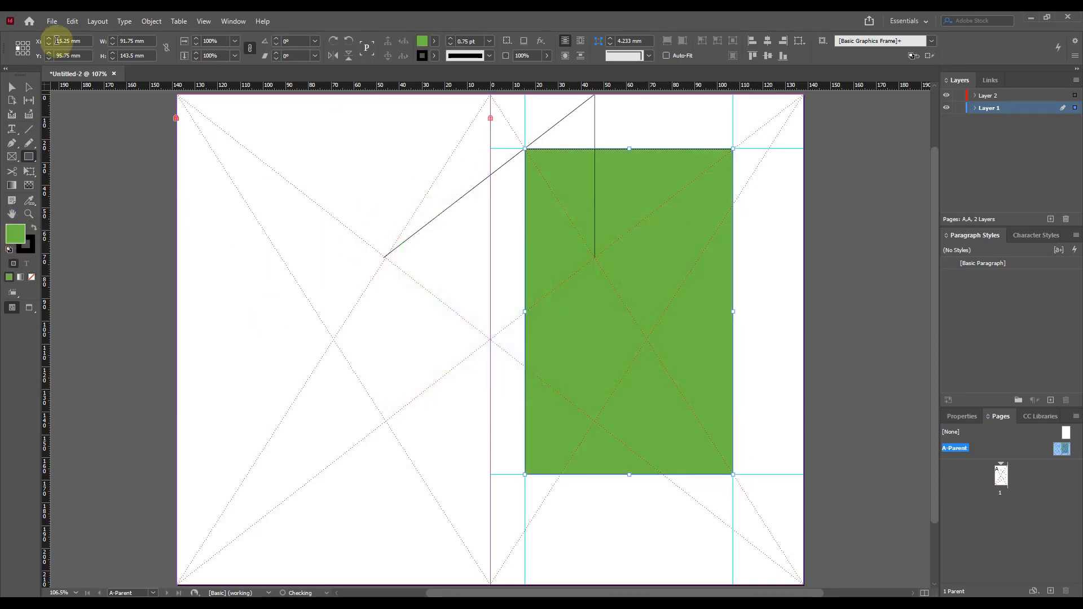
Hide Layer 2 with the construction lines and check the green rectangle's size and position on the right page.
click(12, 87)
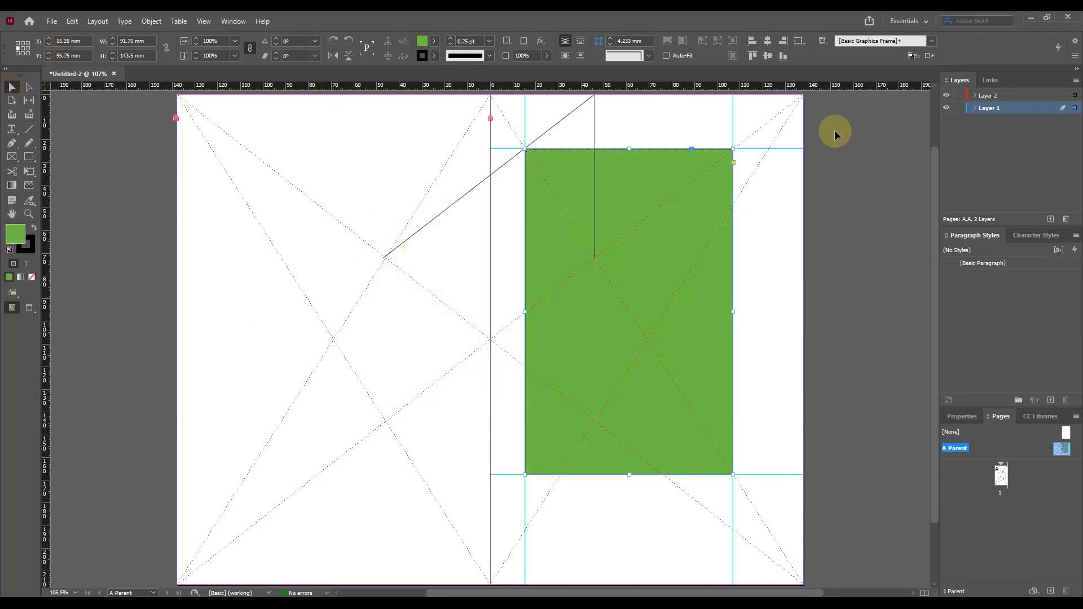
click(947, 98)
click(866, 235)
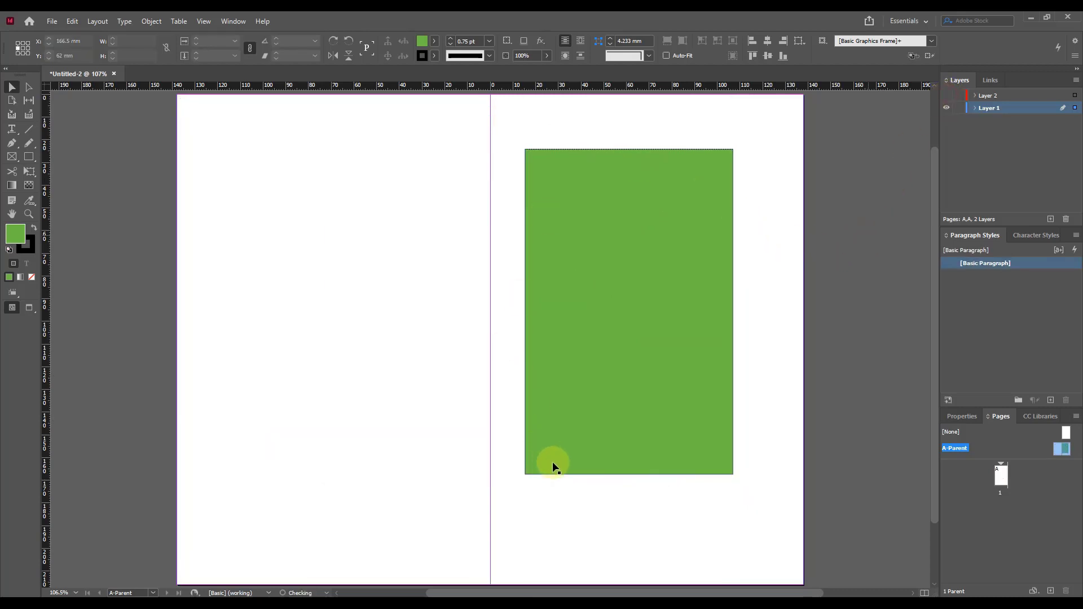
click(614, 294)
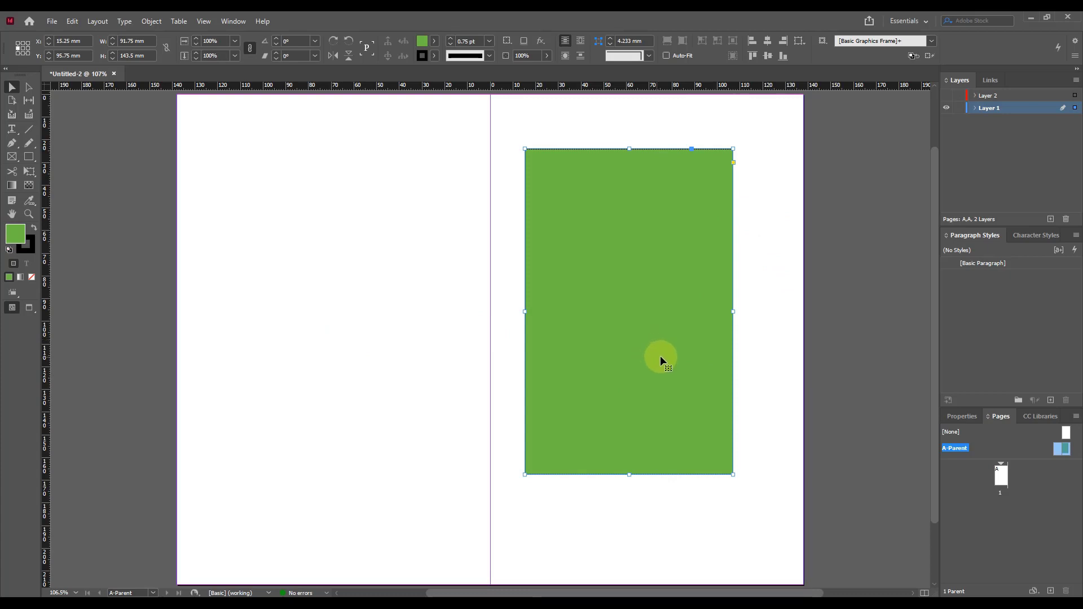
click(855, 260)
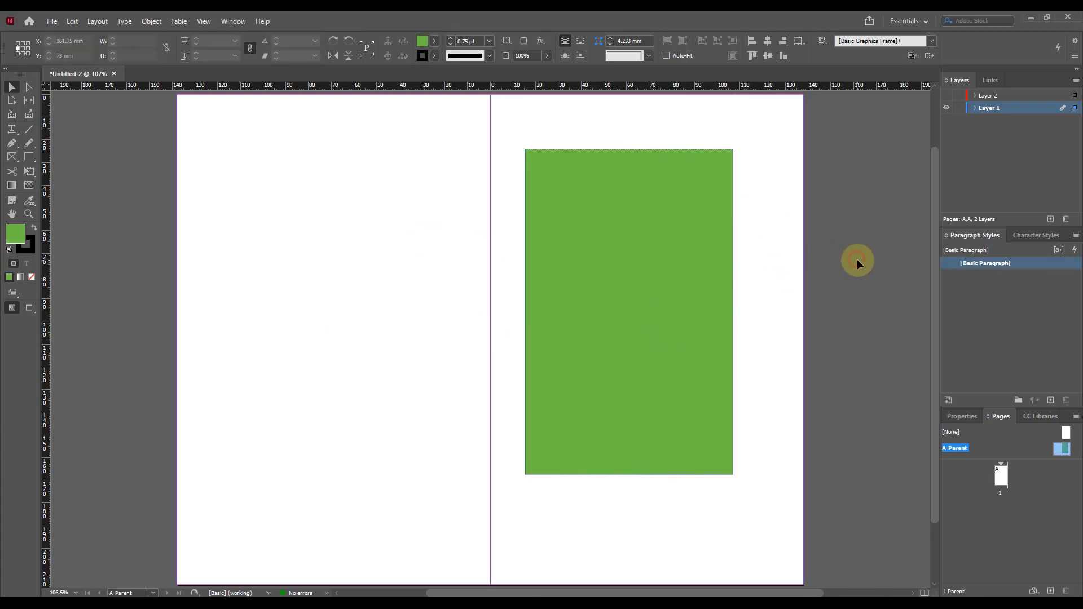
Open both sample documents, margin_calculation_van_de_Graff_ENGLISH.indd and margin_calculation_van_de_Graff_urdu.indd, from the Margin_Requirement_Calculations folder.
click(52, 21)
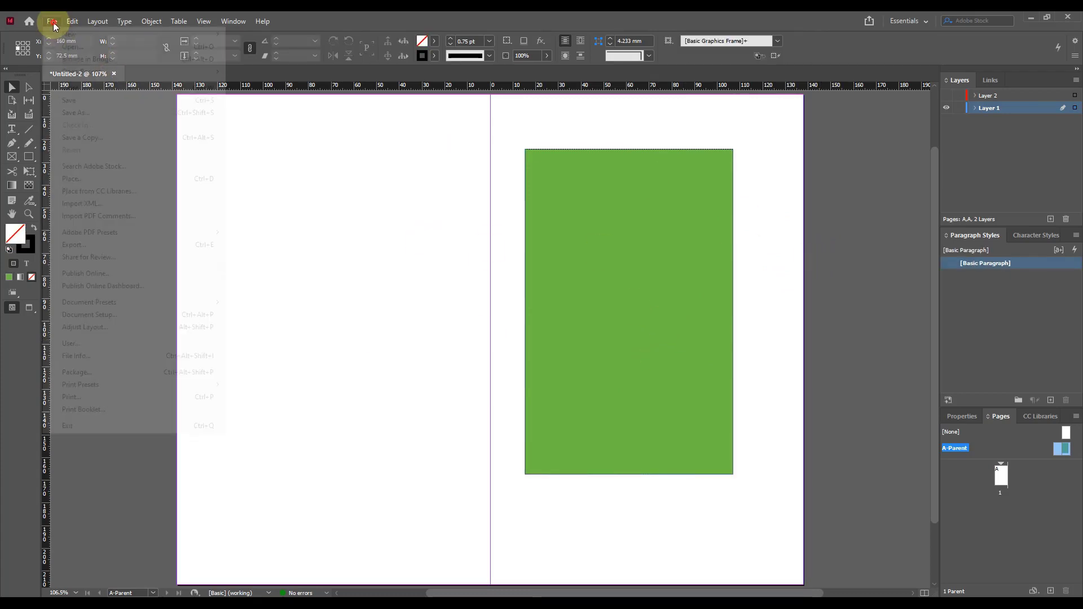
click(62, 44)
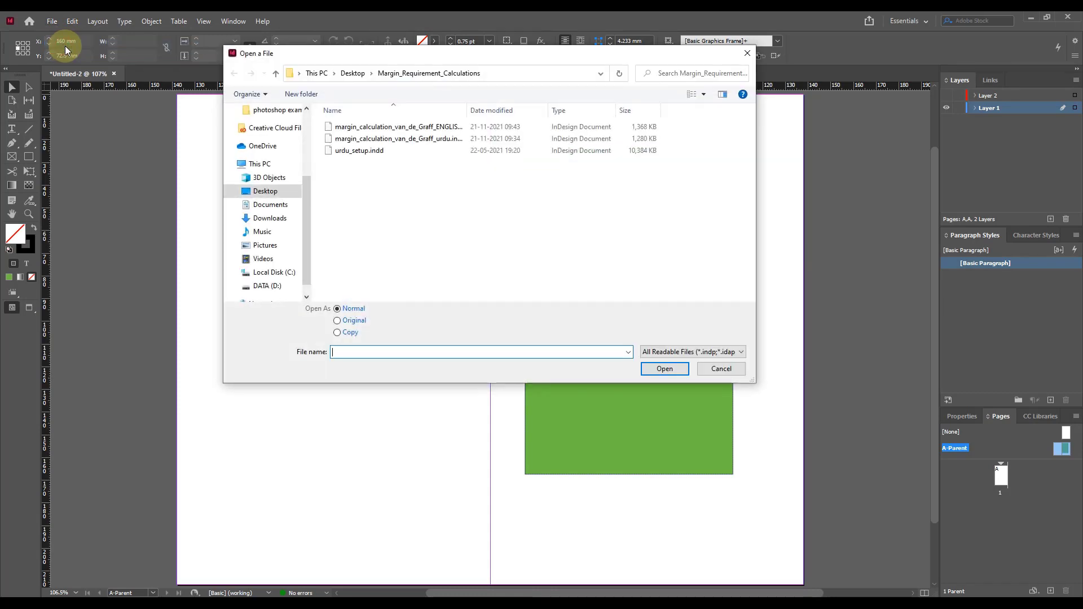
click(423, 127)
ctrl+click(437, 138)
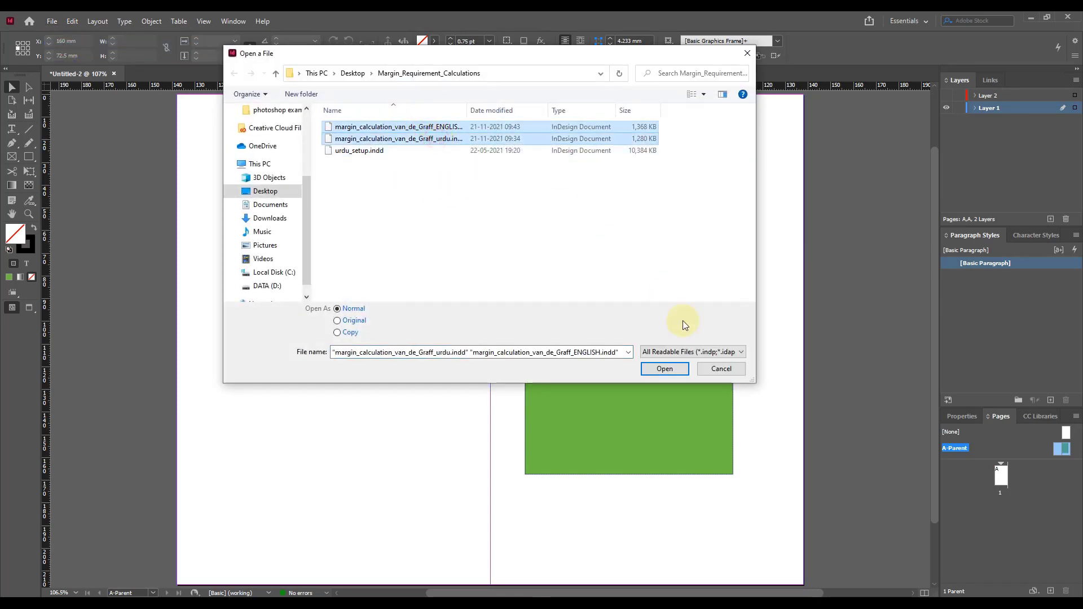
click(676, 371)
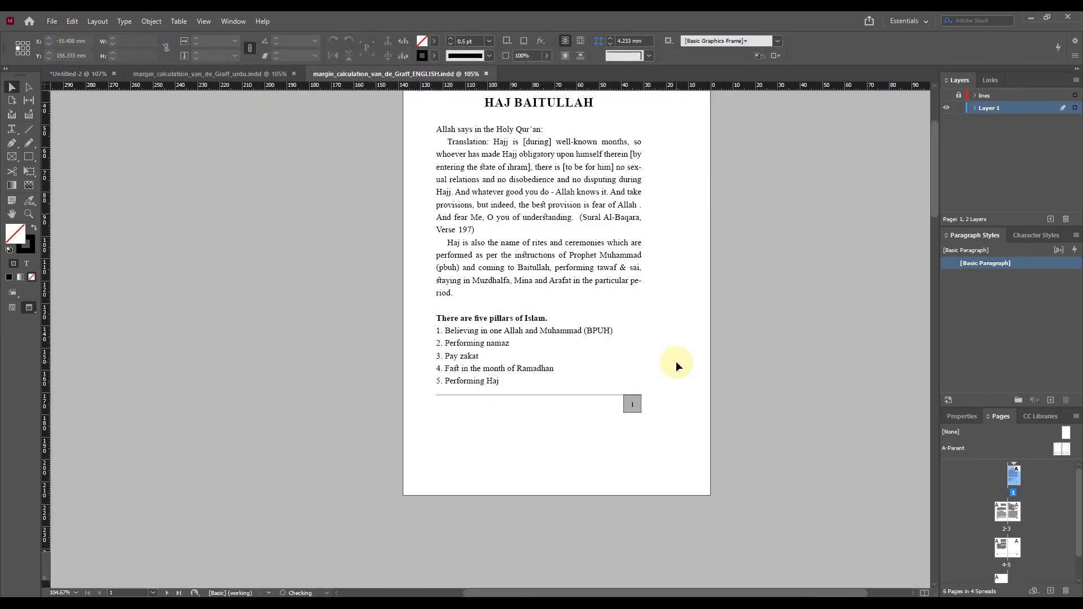
View pages 2-3 of the English sample in presentation mode and close the document without saving.
scroll(719, 313, down, 10)
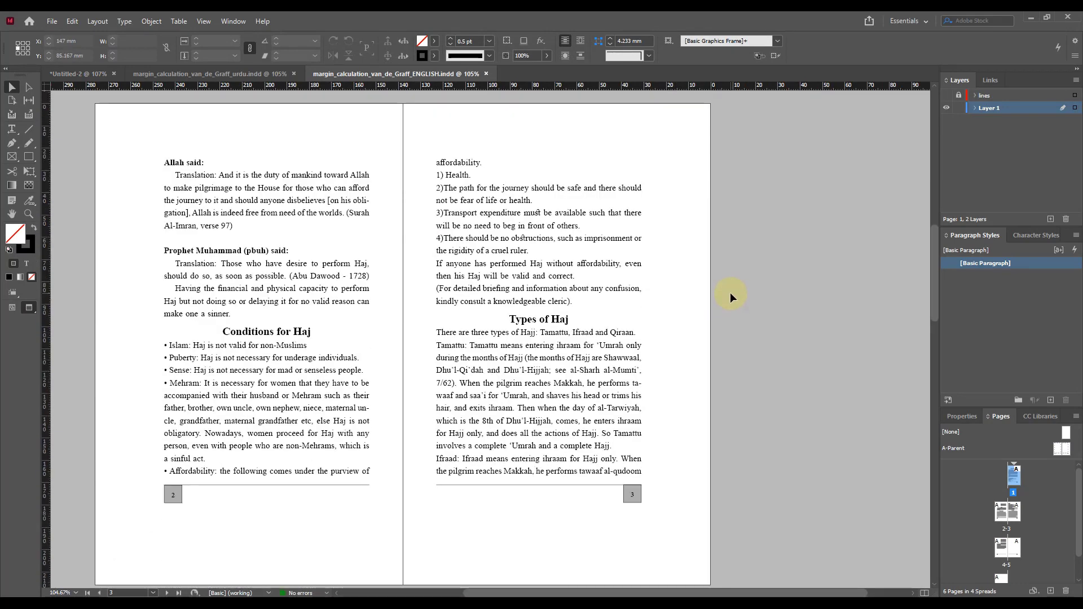
key(shift+w)
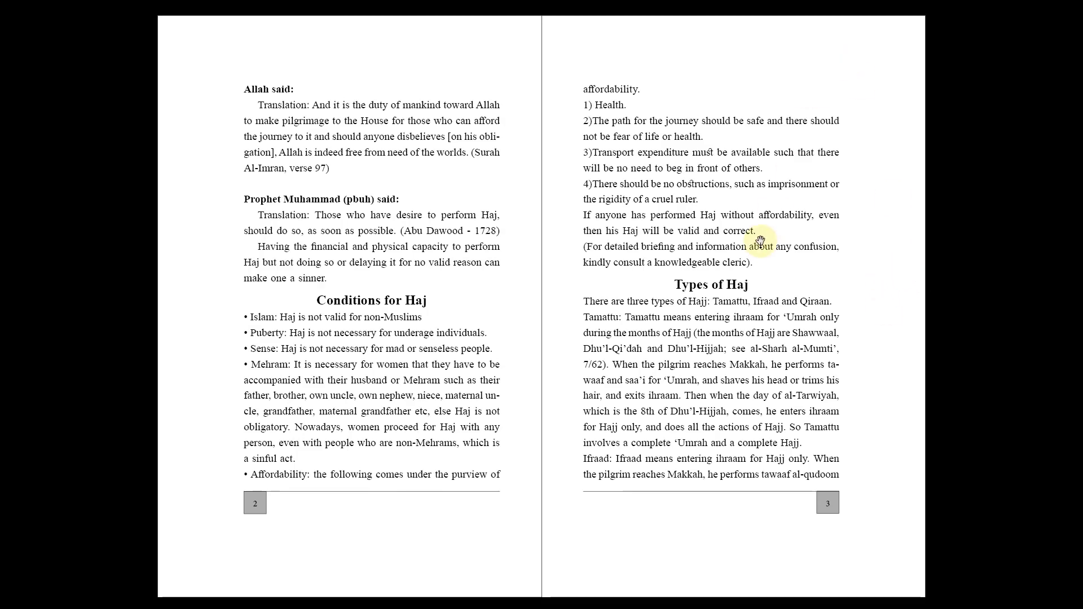
key(Escape)
click(640, 198)
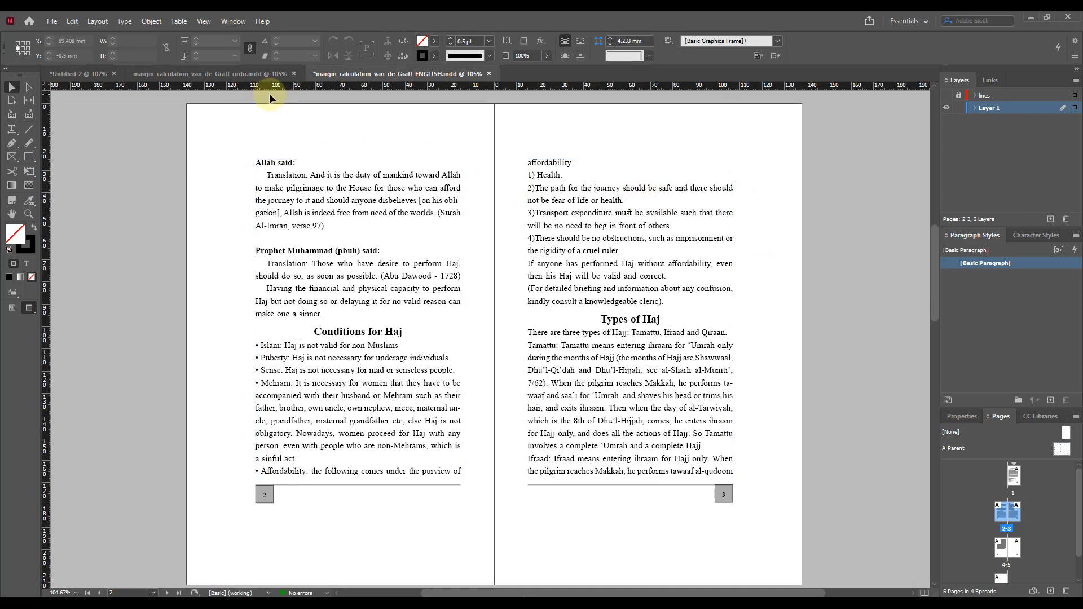
click(489, 74)
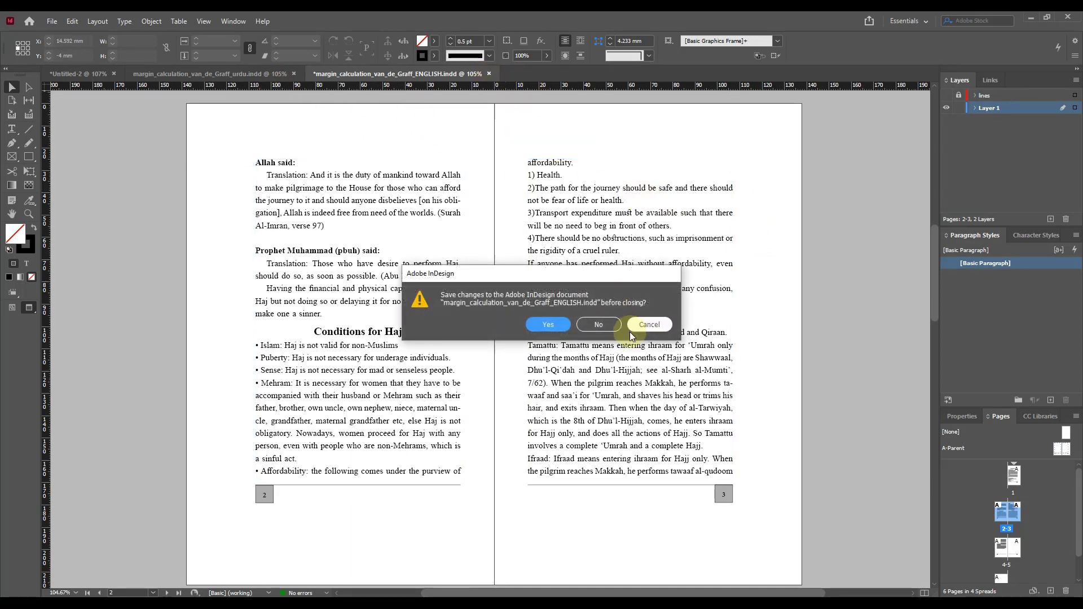
click(602, 323)
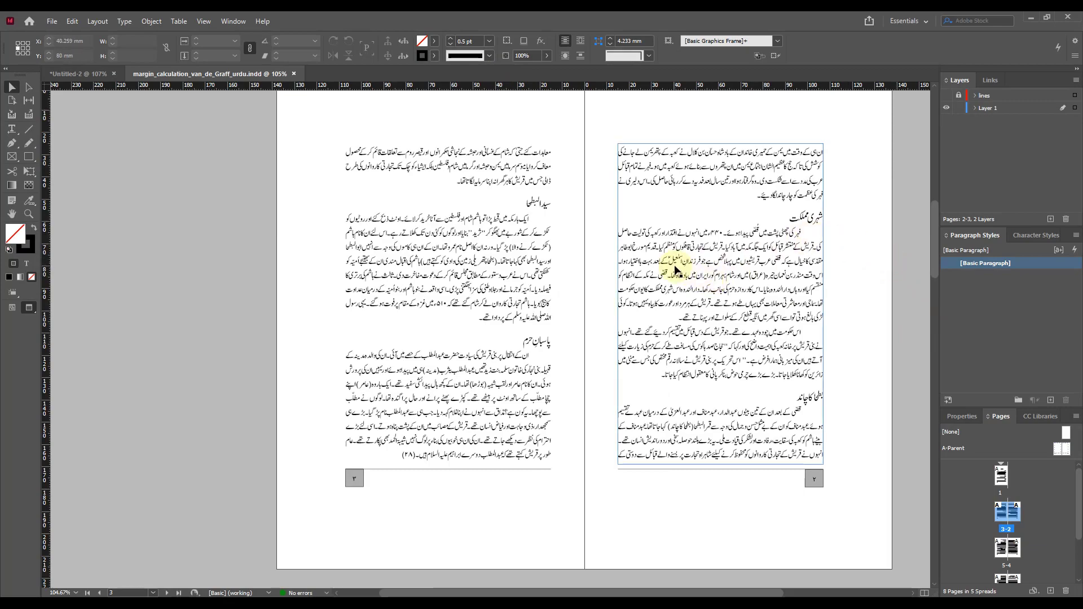
View the Urdu sample's spread in presentation mode, check the size of the right page's text frame, and close the document without saving.
key(shift+w)
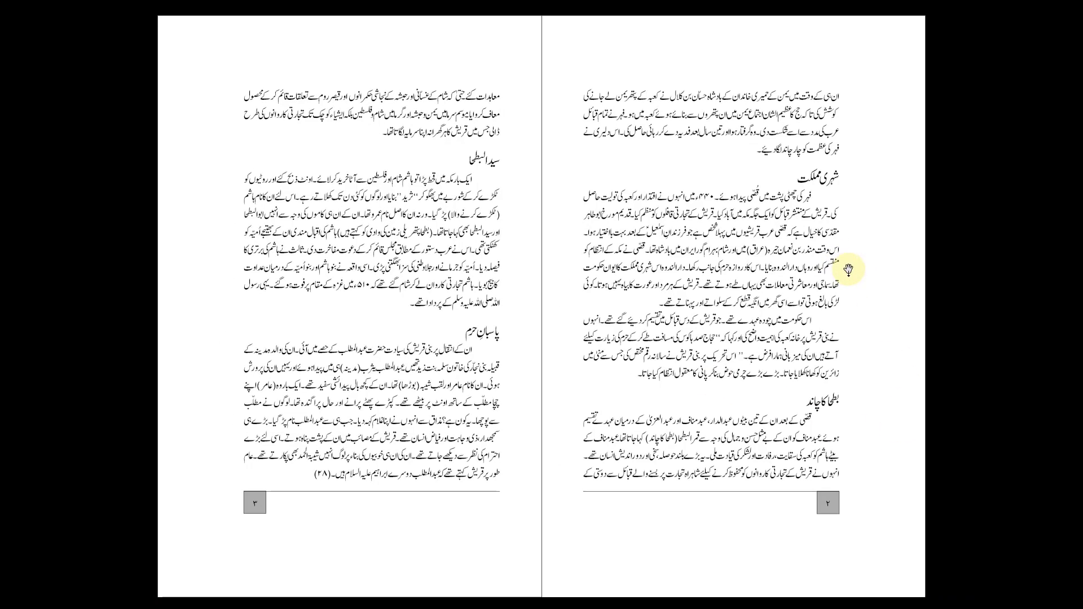
key(Escape)
click(644, 207)
click(646, 206)
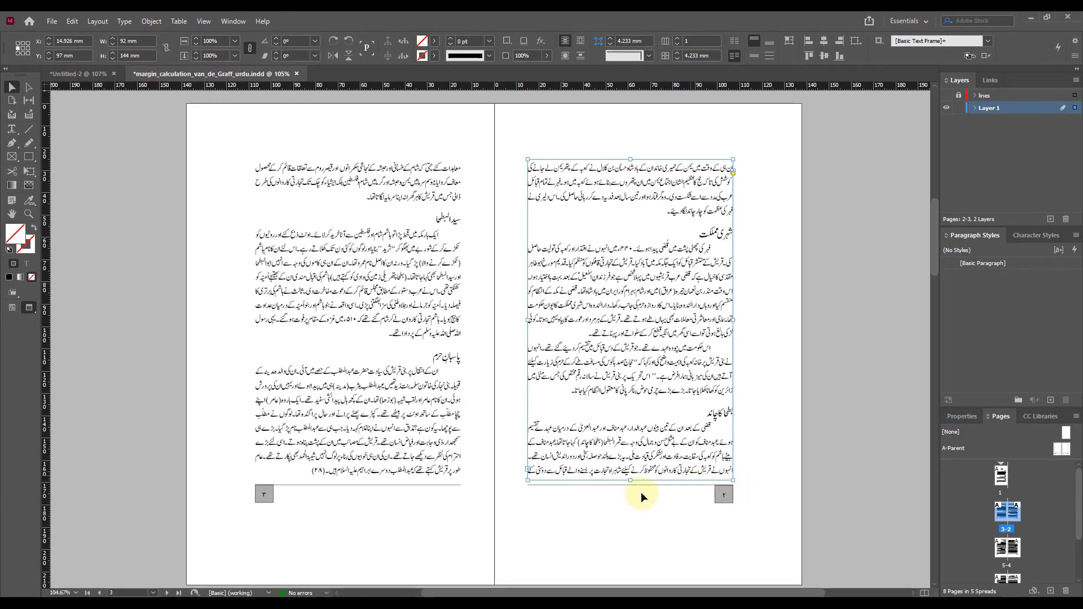
click(297, 74)
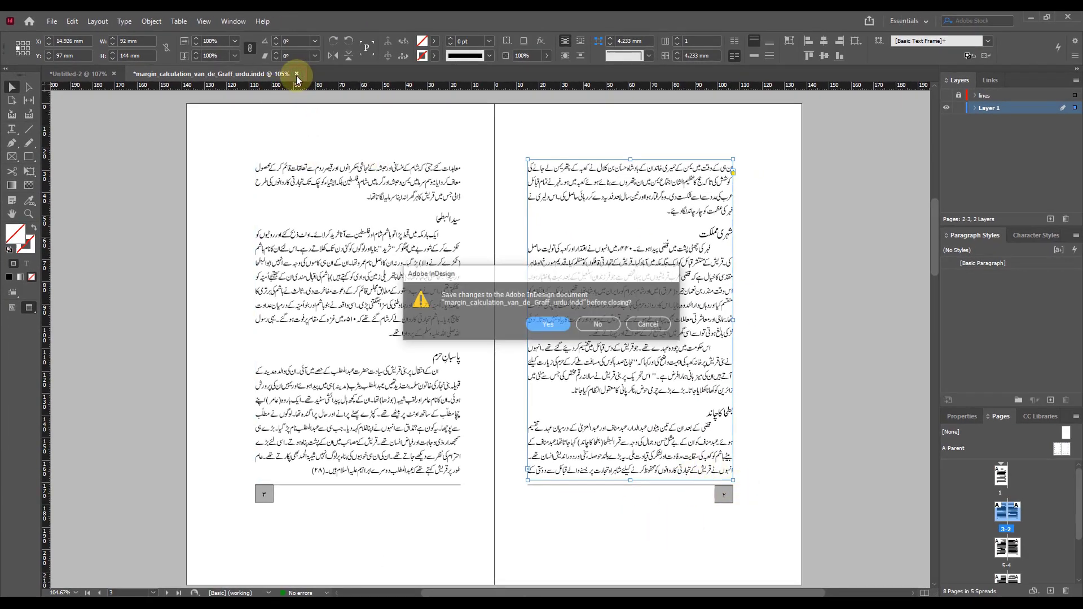
click(623, 322)
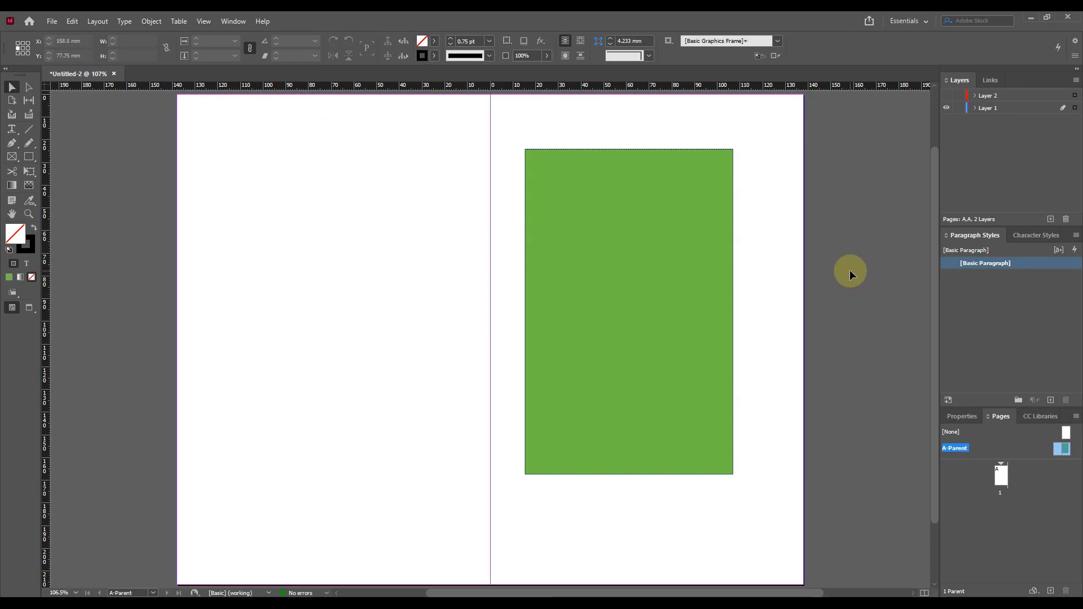
Show Layer 2 with the construction lines, hide Layer 1 and rename it Van De Graf Original.
click(947, 96)
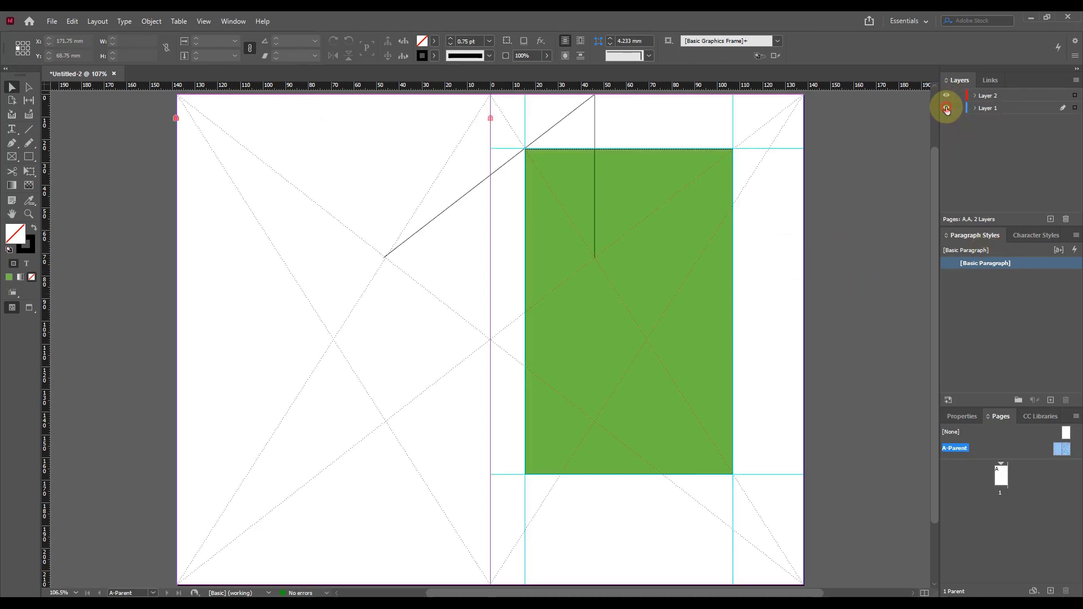
click(947, 109)
double_click(987, 108)
text(V)
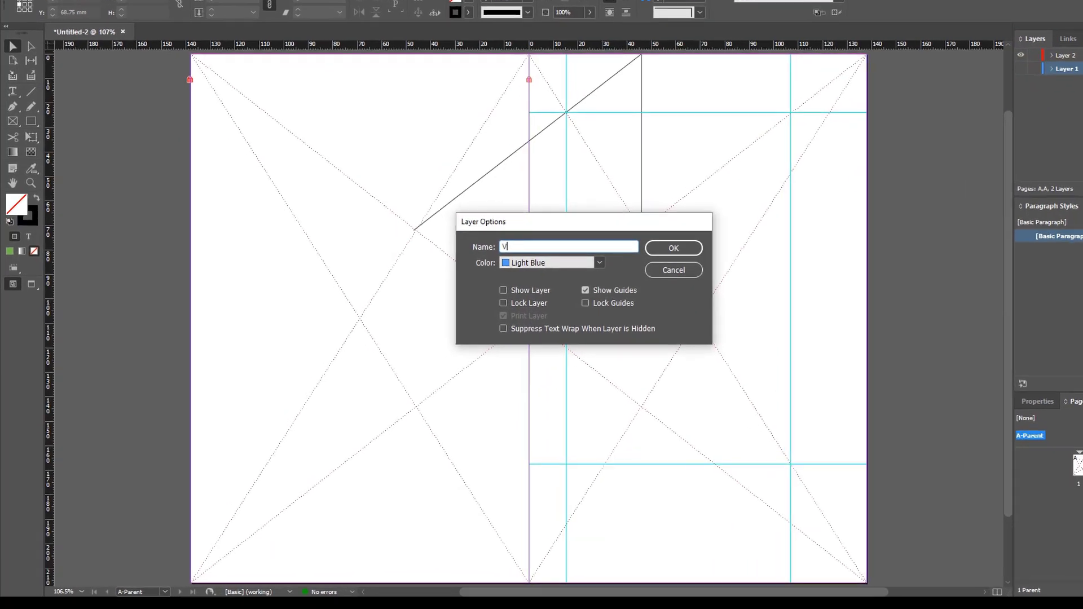
text(an De Graf)
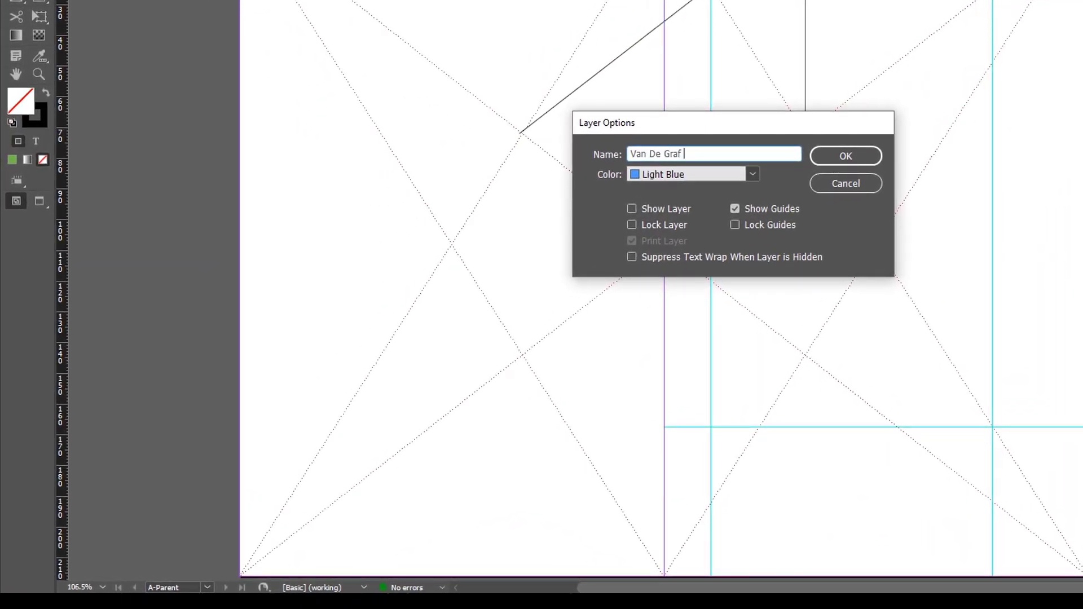
text( Original)
key(Return)
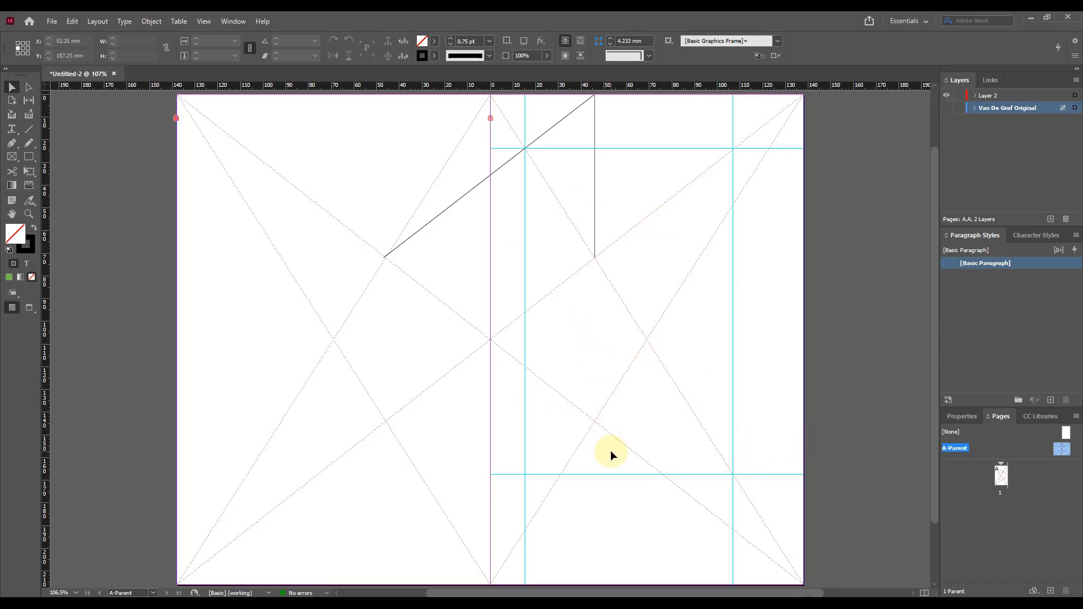
On Layer 2, copy the slanted construction line so its lower end sits at the foot of the spine.
click(988, 95)
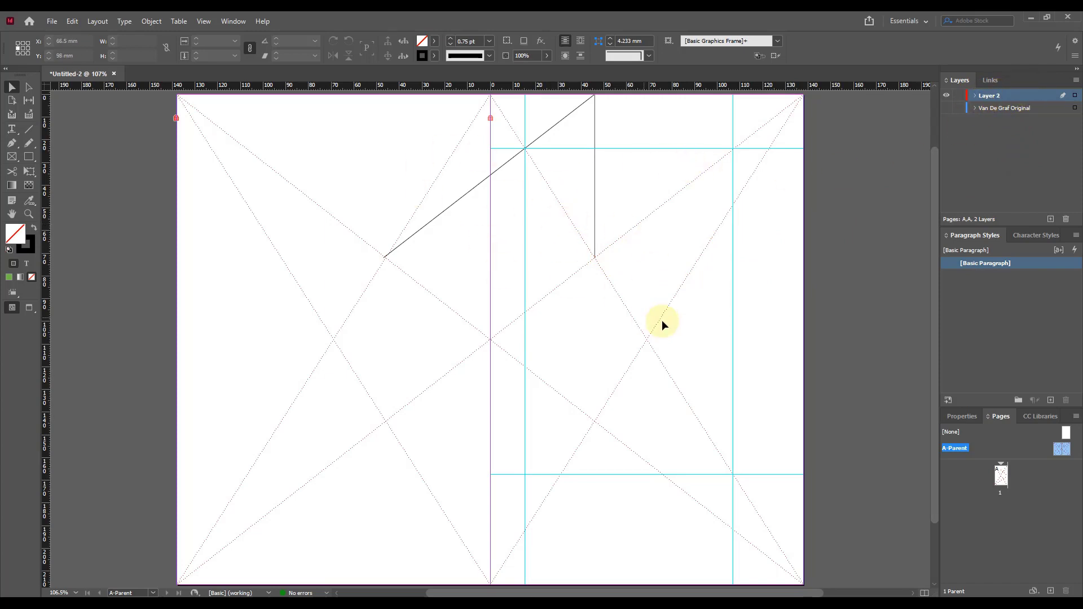
click(400, 249)
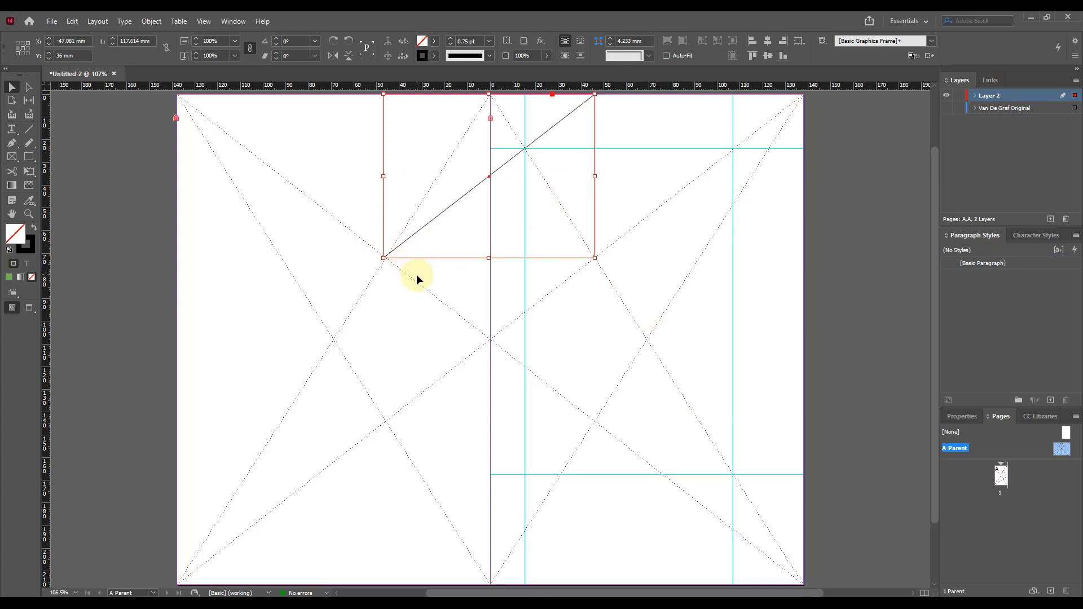
drag(400, 245, 513, 571)
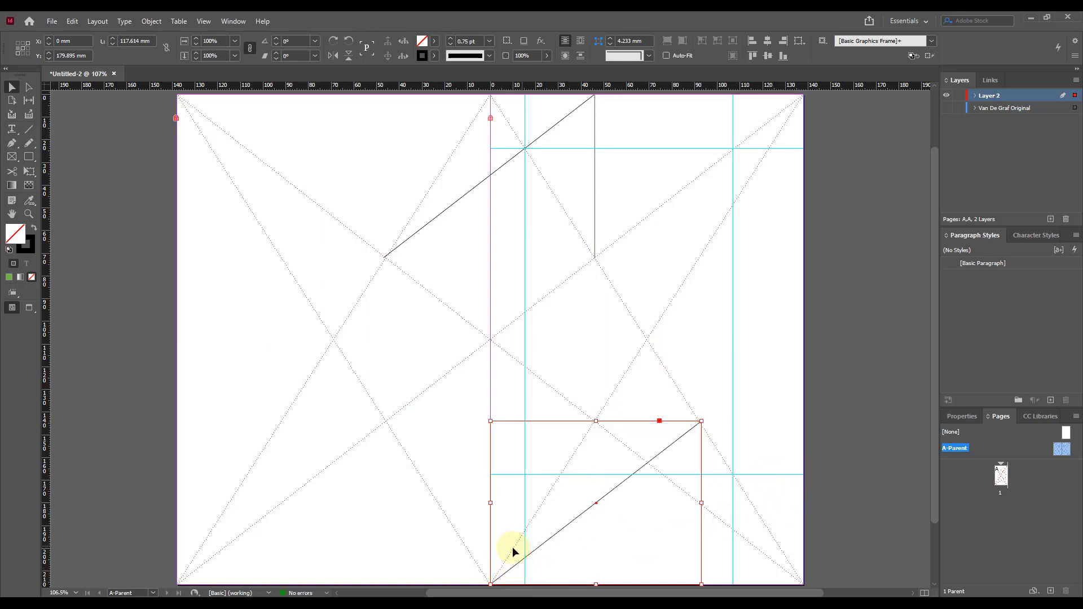
click(857, 415)
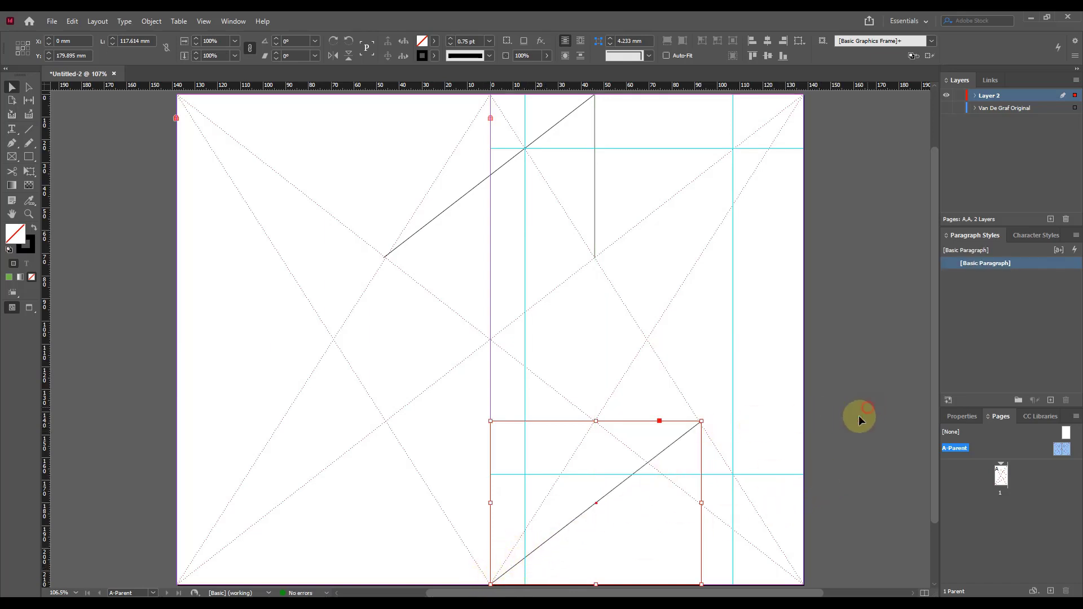
drag(708, 491, 699, 445)
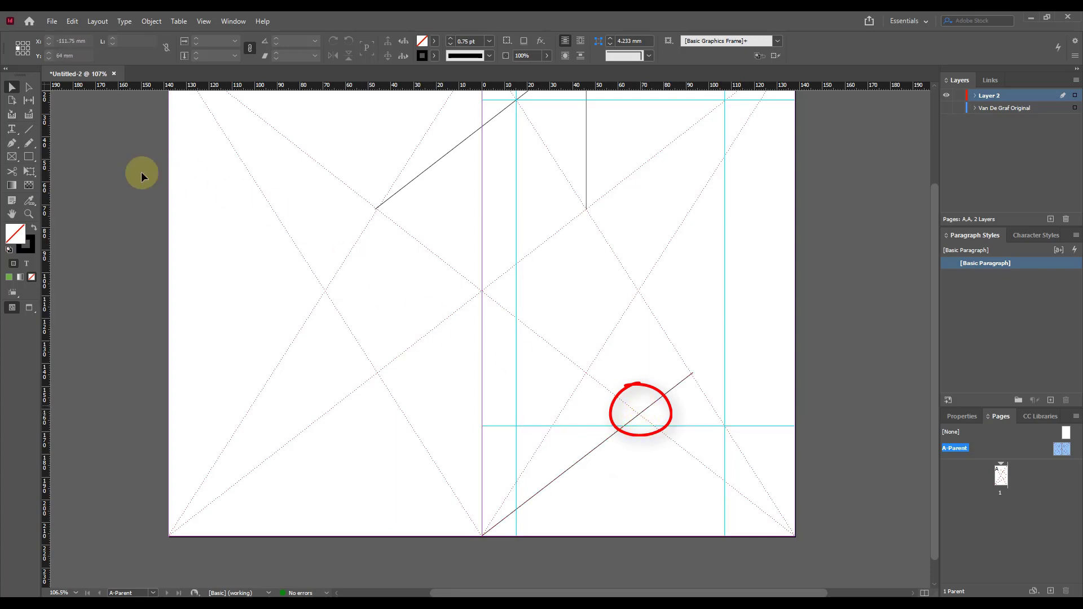
Draw a 54 mm vertical line from where the copied slanted line crosses the descending spread diagonal down to the page's bottom edge.
click(29, 129)
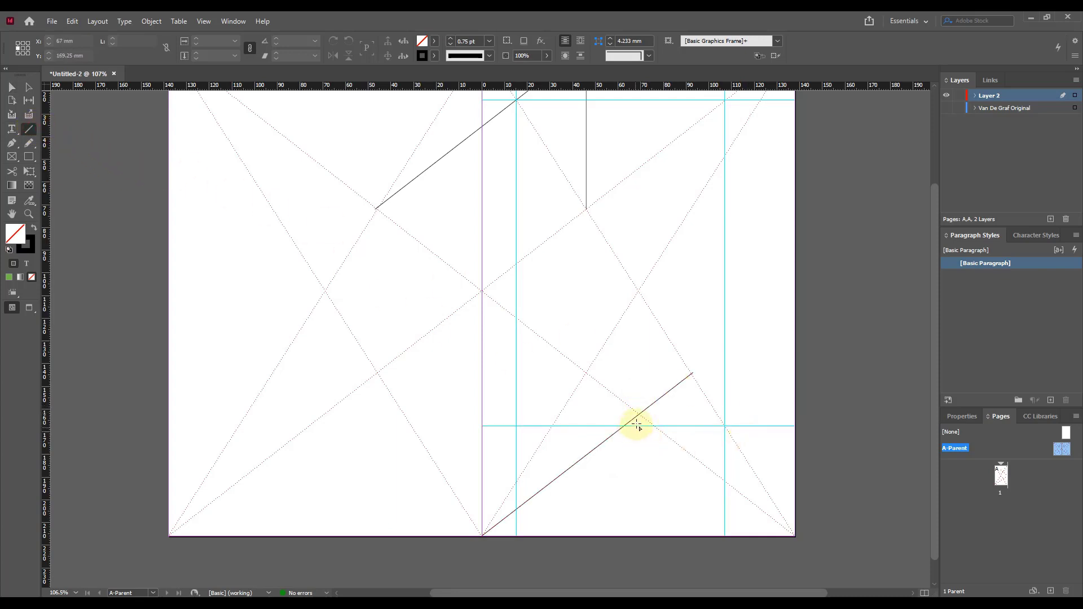
drag(638, 414, 653, 539)
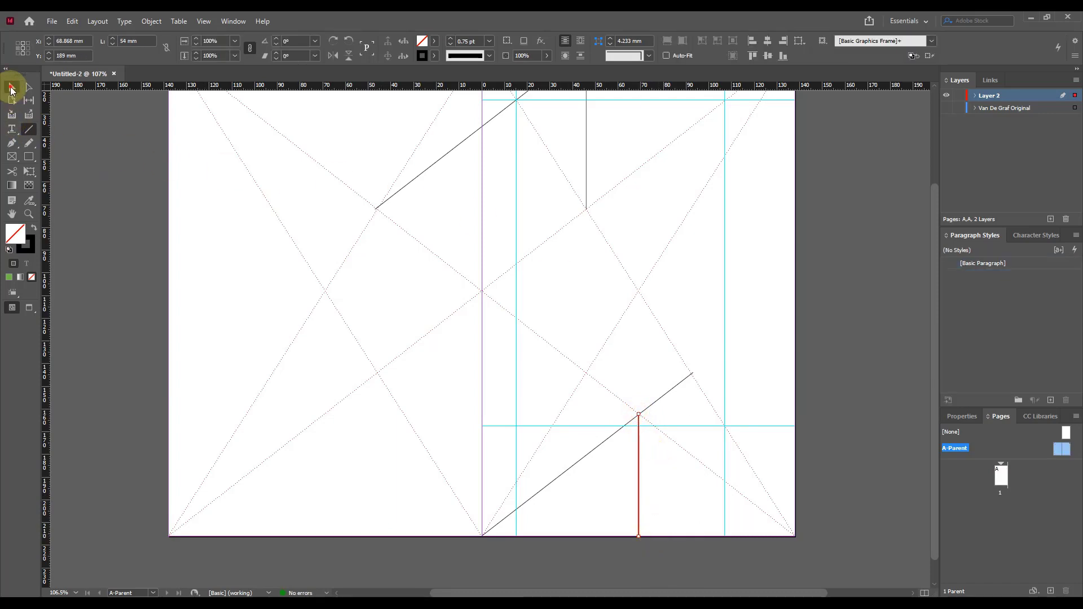
click(11, 87)
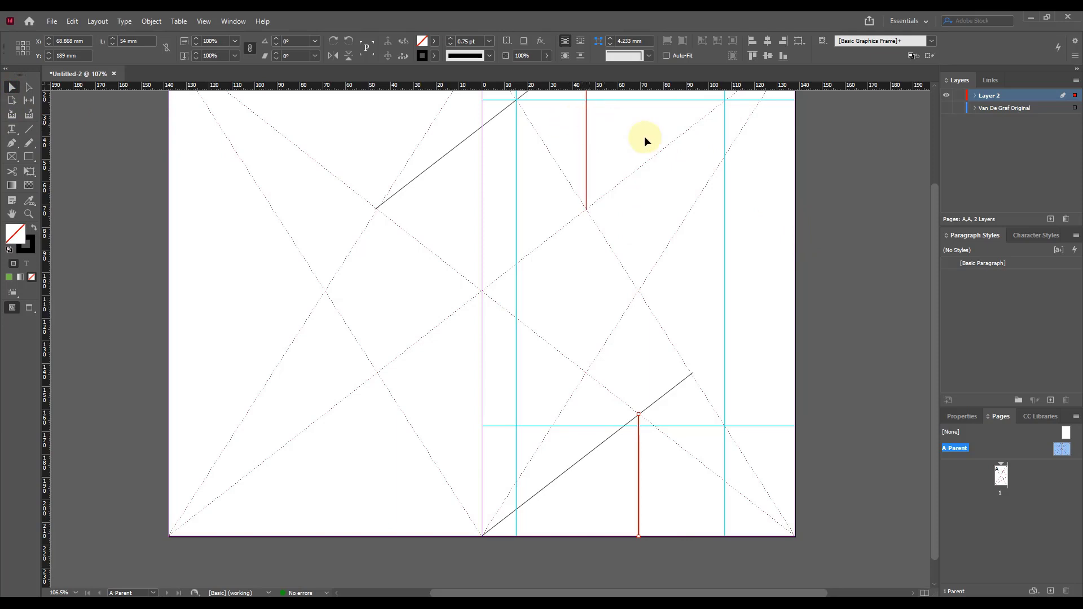
Copy the upper 72 mm vertical line straight down so it runs from the lower crossing of the diagonals to the page's bottom edge.
drag(688, 177, 619, 230)
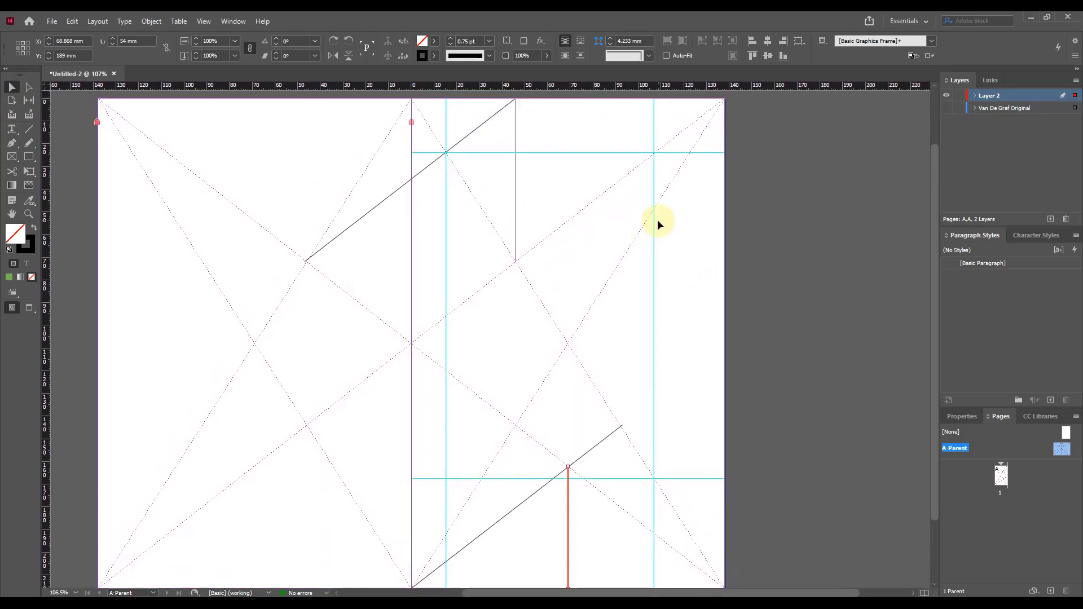
click(516, 118)
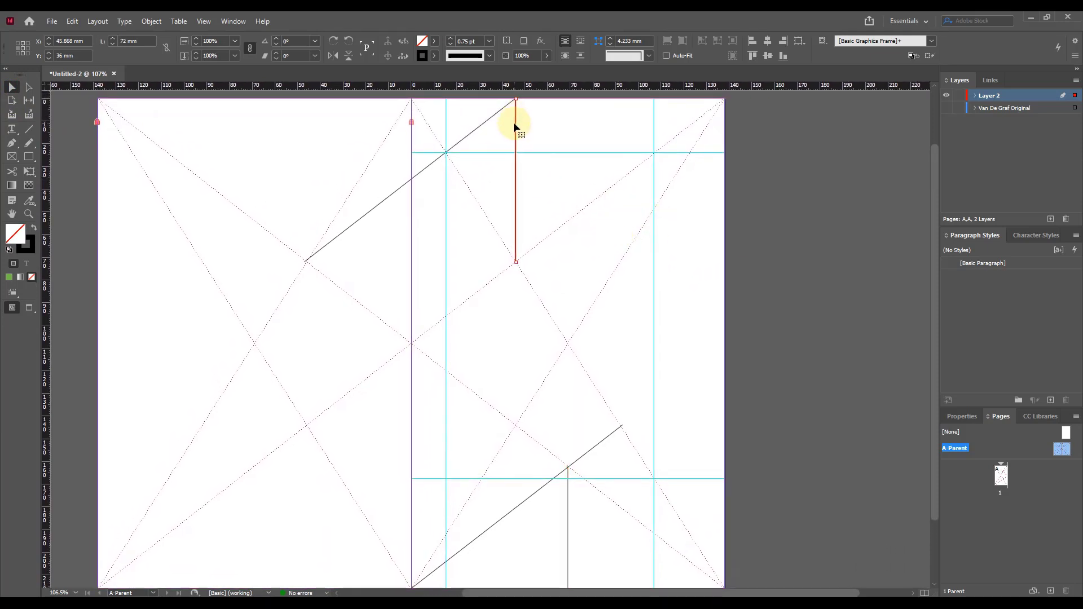
drag(515, 123, 536, 454)
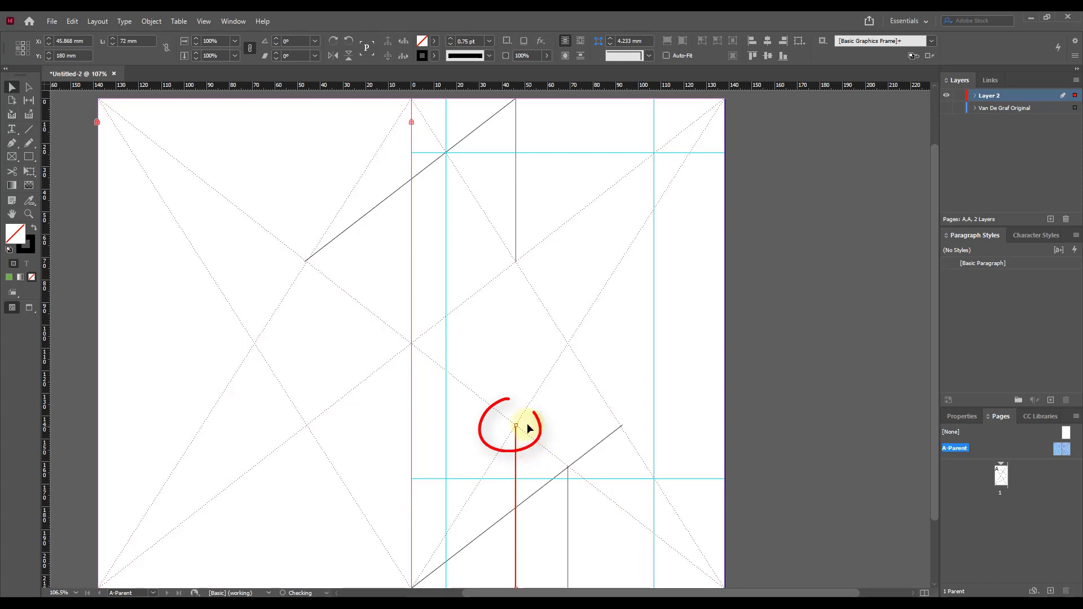
drag(592, 470, 600, 379)
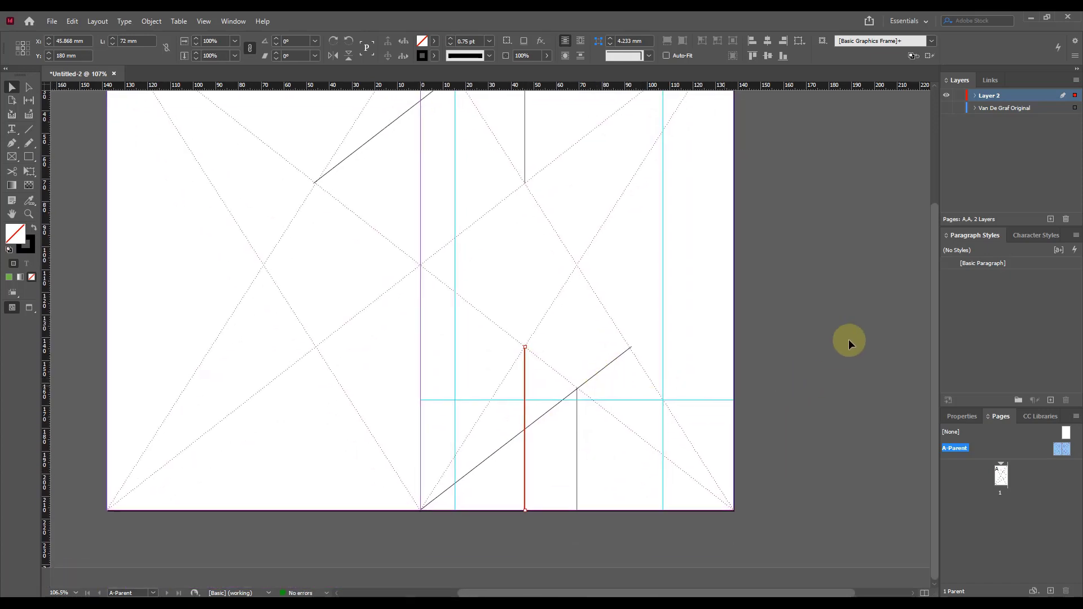
click(558, 544)
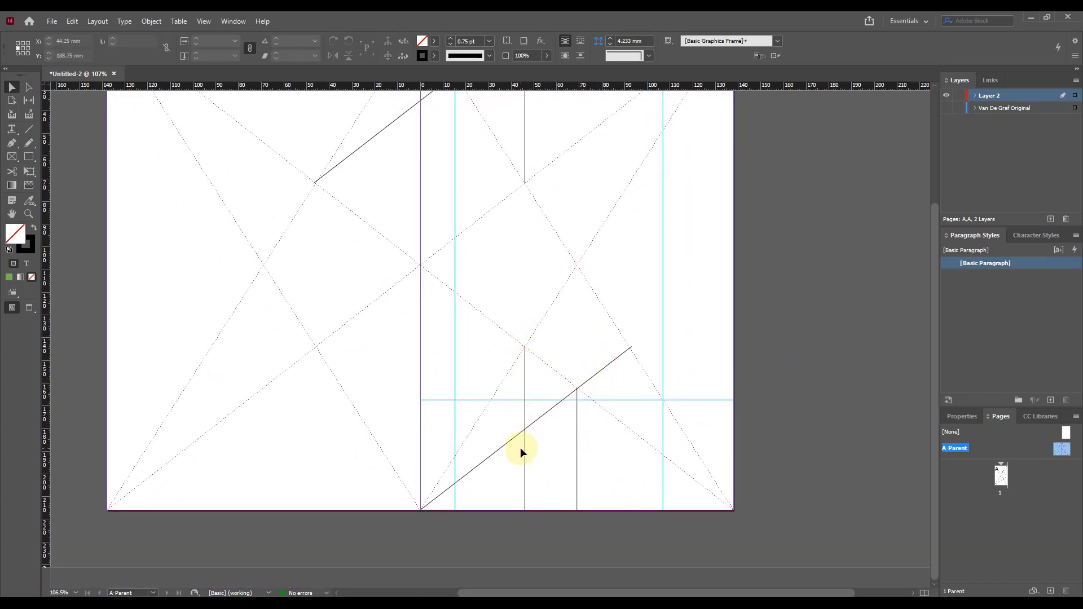
Copy the lower slanted line to the foot of the 72 mm vertical, and draw a 36 mm vertical from its spread-diagonal crossing to the bottom edge.
click(439, 496)
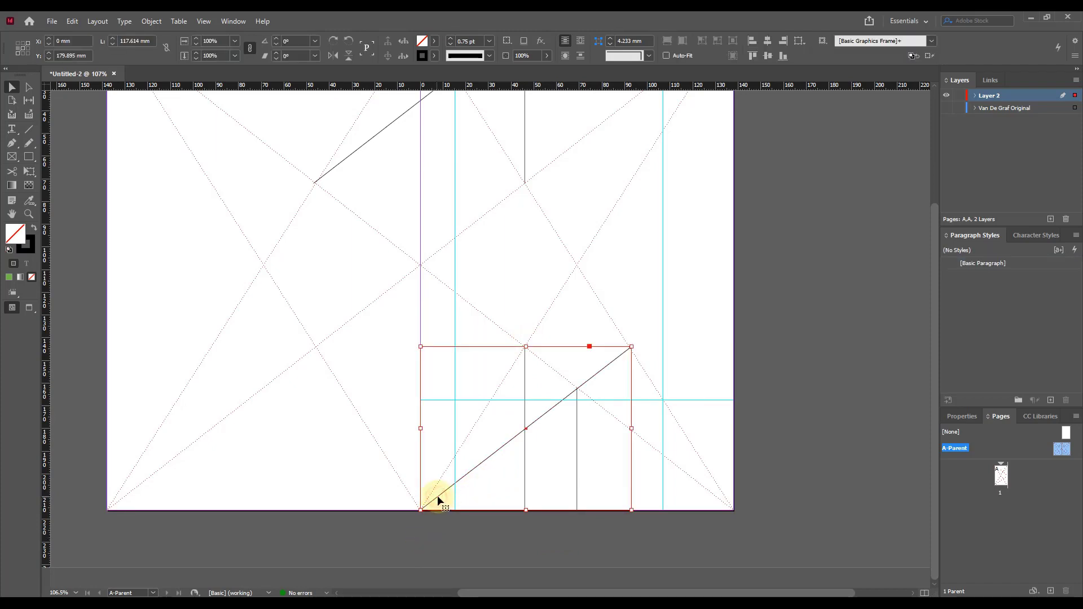
drag(435, 496, 543, 502)
click(520, 496)
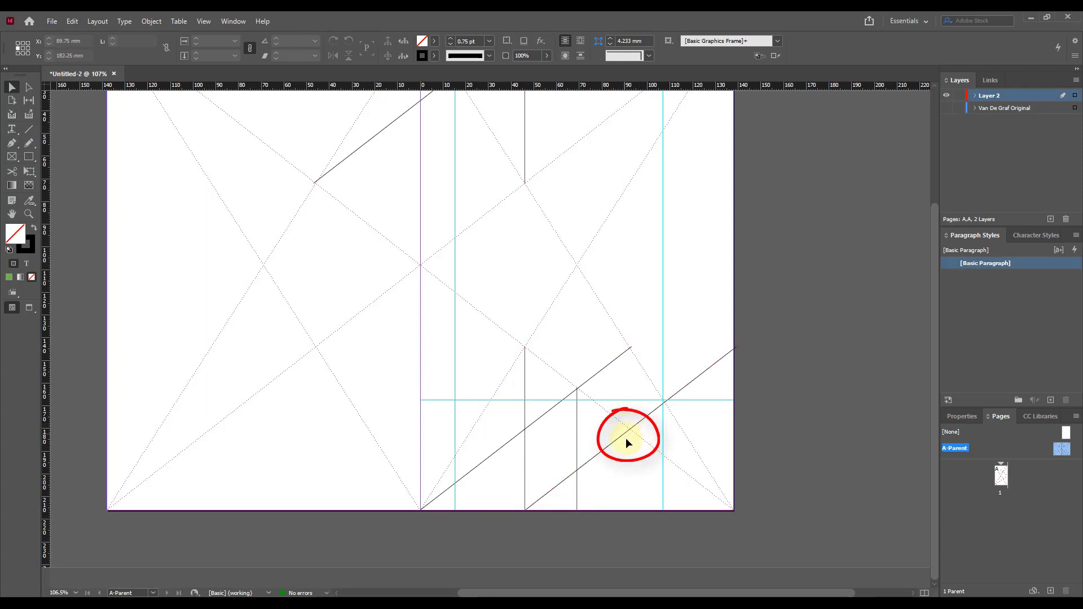
click(34, 130)
drag(631, 430, 636, 509)
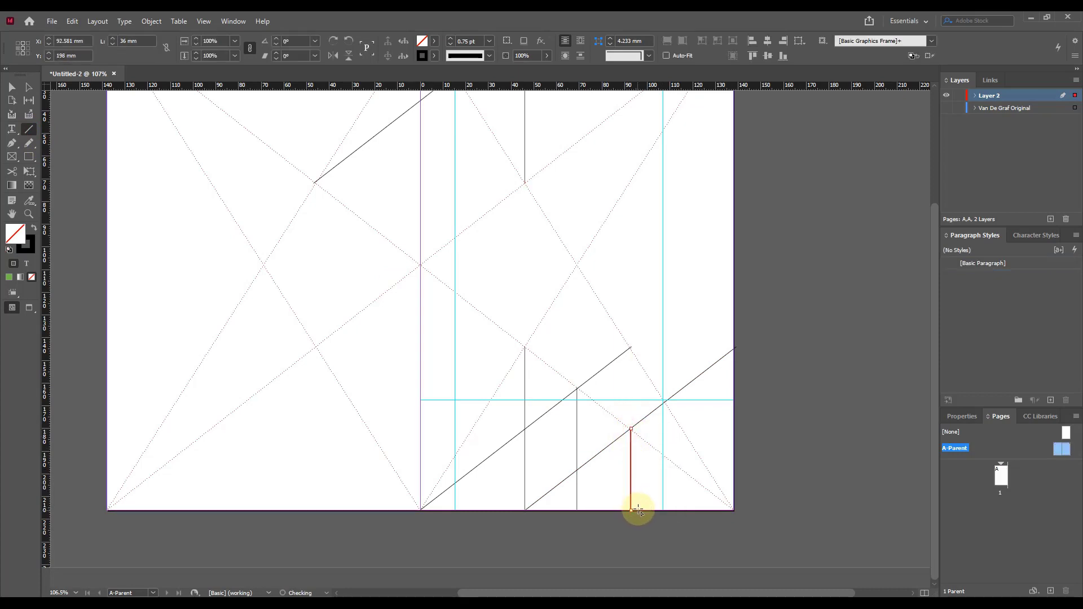
Copy the second lower slanted line so its lower end sits at the foot of the 54 mm vertical line.
click(11, 86)
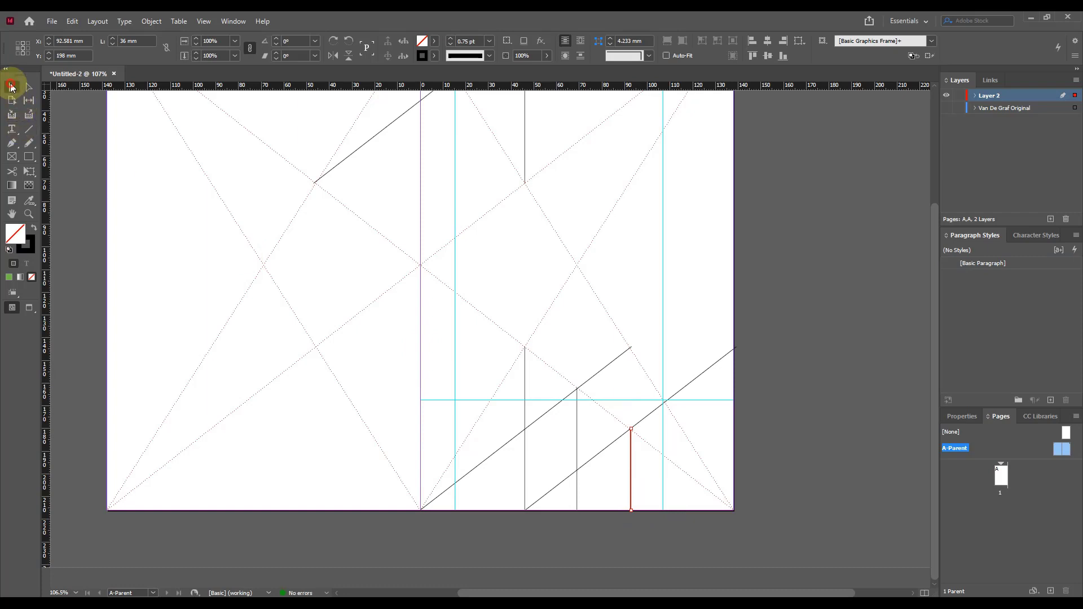
click(533, 505)
drag(532, 505, 624, 542)
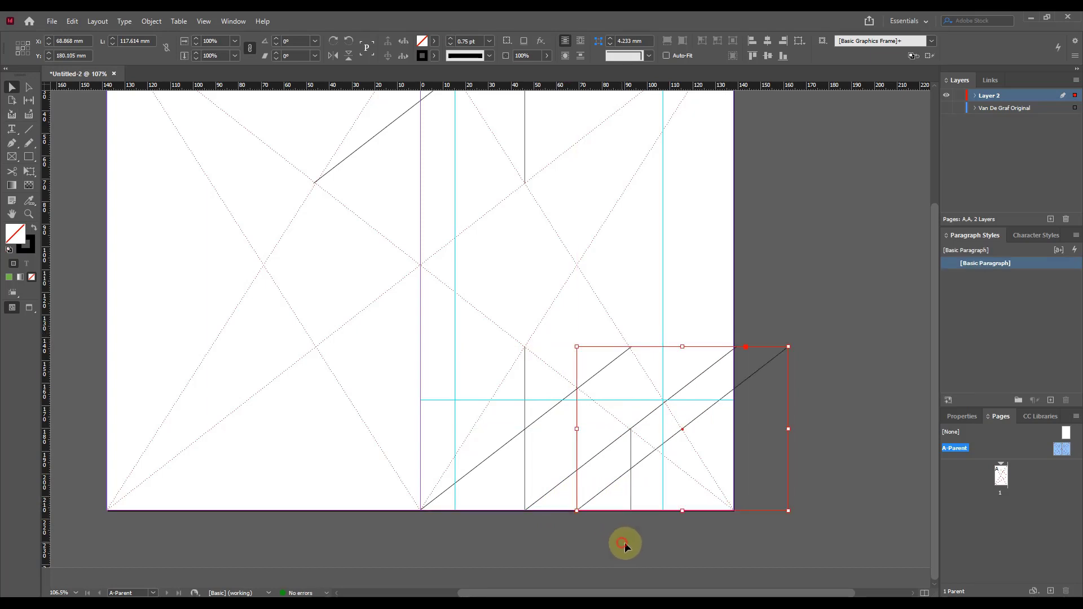
Add a new layer above Layer 2 and name it "Custom Van De Graf".
click(631, 510)
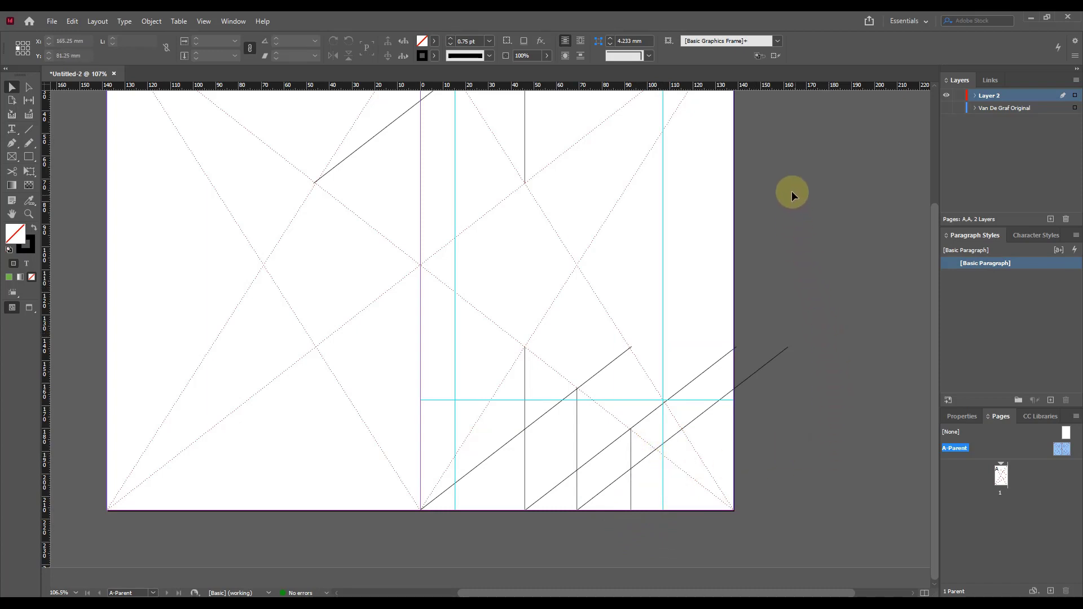
drag(804, 237, 747, 331)
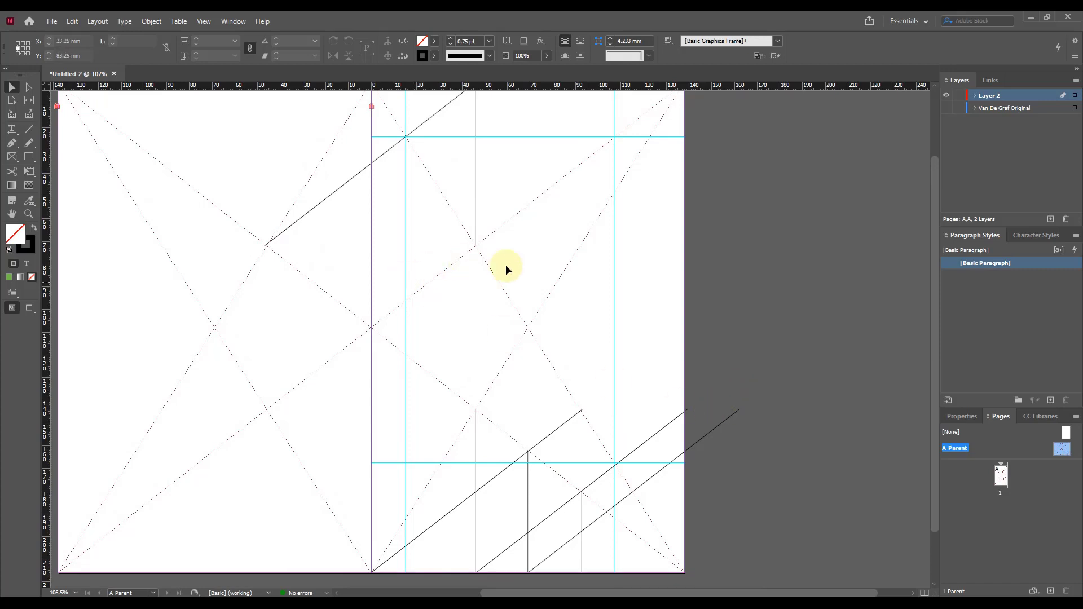
click(1050, 220)
double_click(993, 95)
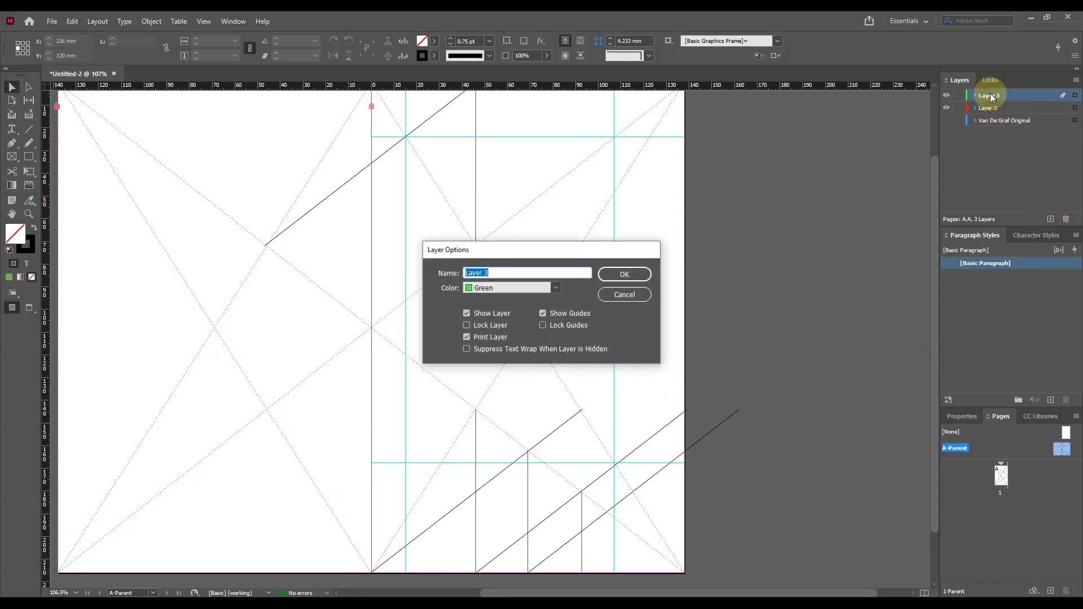
text(CX)
text(ustom)
key(BackSpace)
key(BackSpace)
key(BackSpace)
key(BackSpace)
key(BackSpace)
key(BackSpace)
text(ustom Van De Gr)
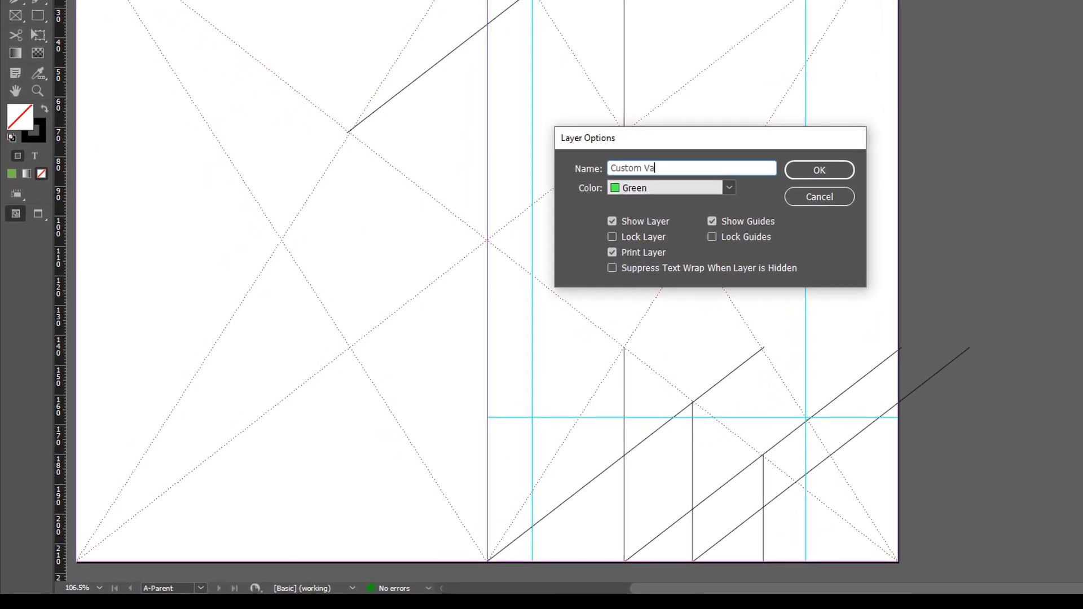
text(af)
key(Return)
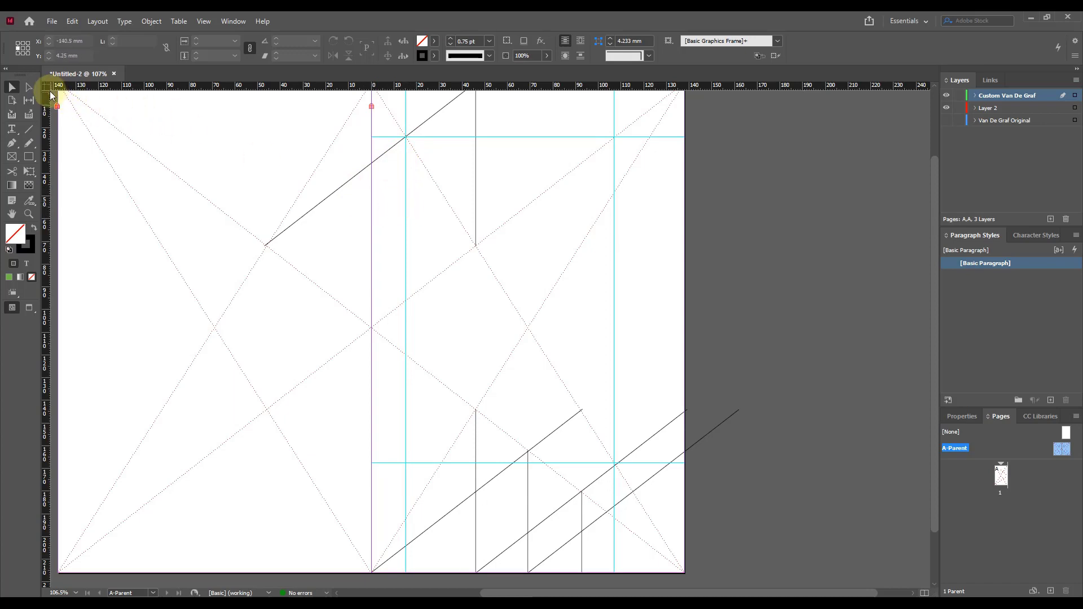
Set the ruler zero point at the upper inner guide intersection and move the outer vertical guide to 100.199 mm, where the lowest slanted line crosses the page diagonal.
drag(45, 86, 405, 136)
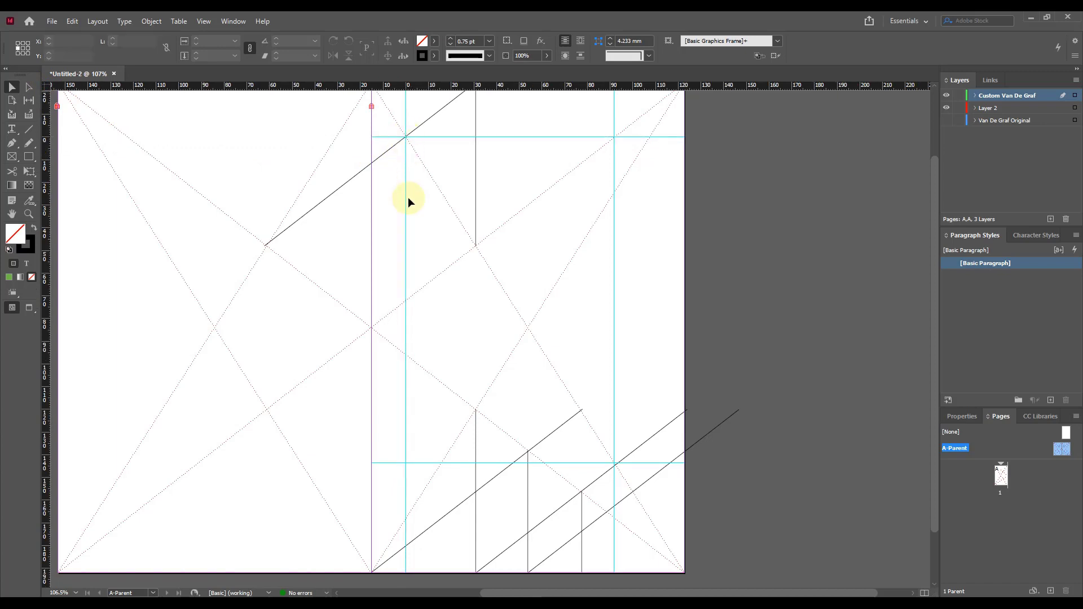
click(614, 174)
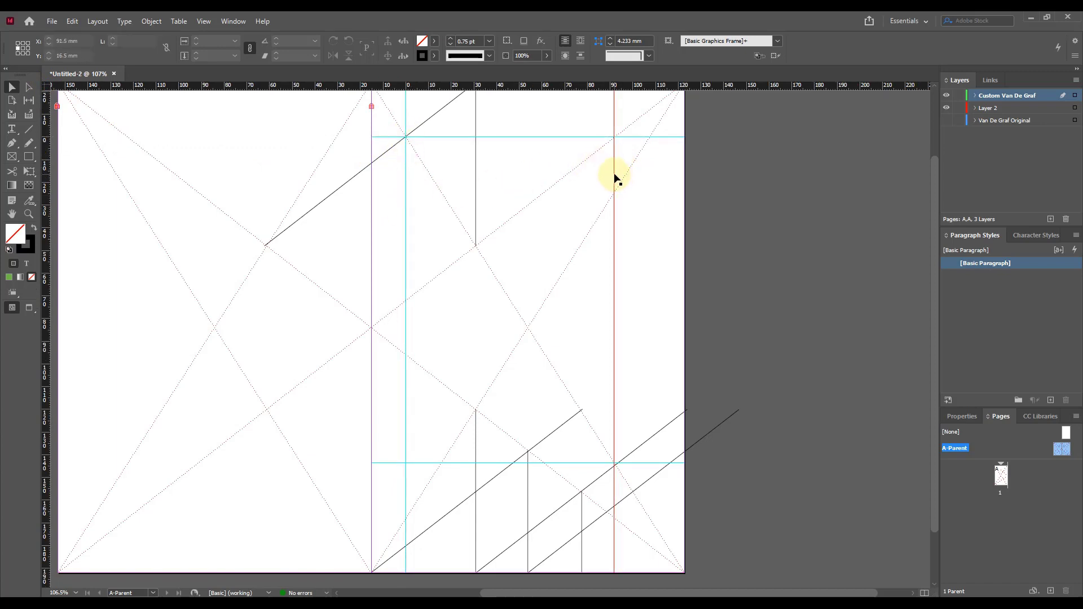
click(648, 144)
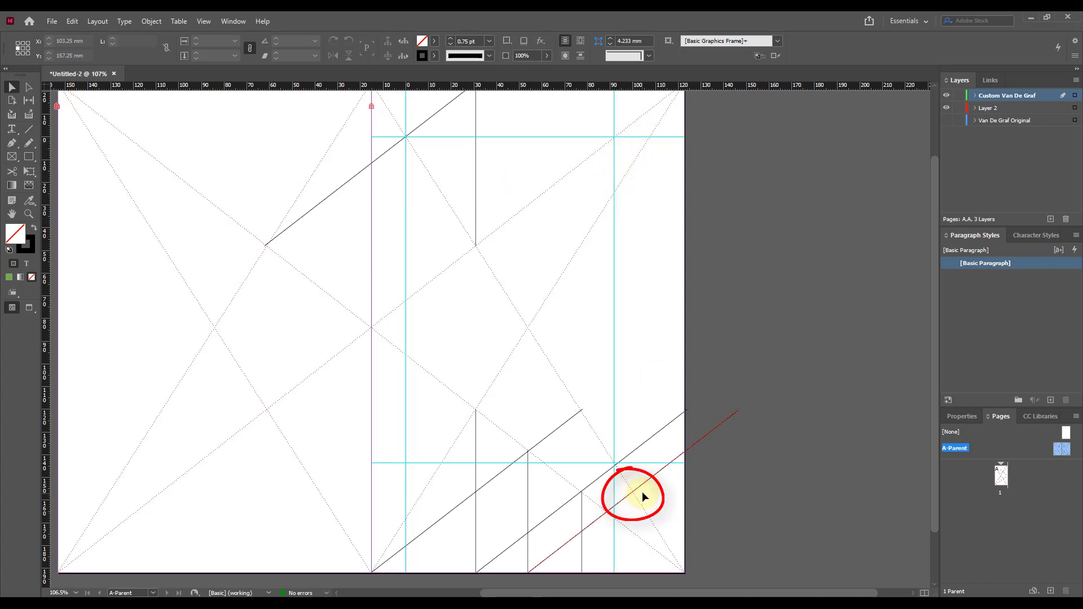
click(614, 435)
drag(615, 440, 632, 496)
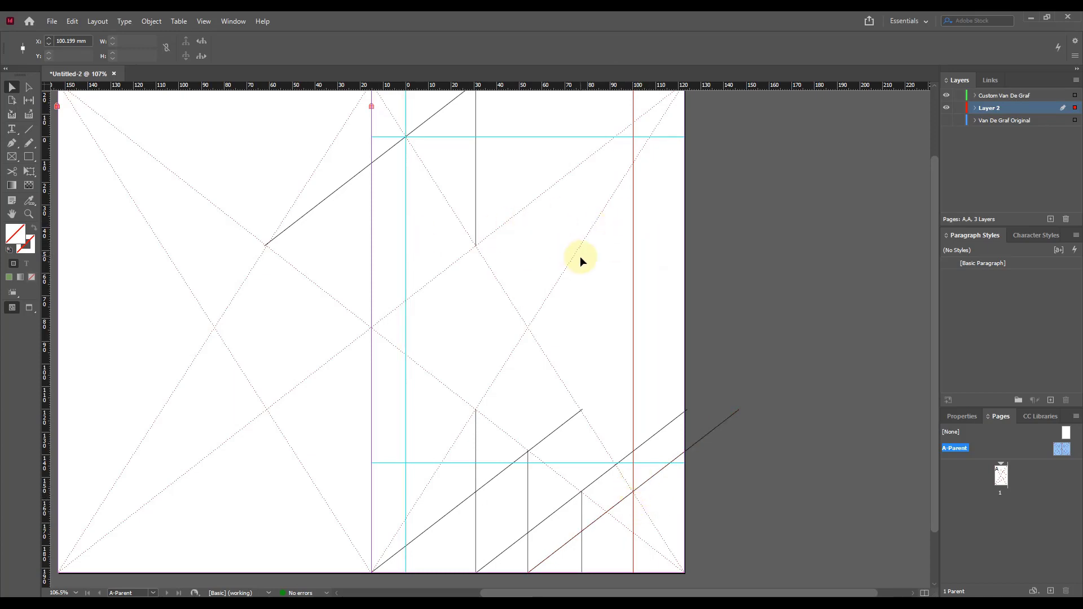
Draw a 100.199 × 143.5 mm rectangle that fills the area enclosed by the four margin guides.
click(28, 157)
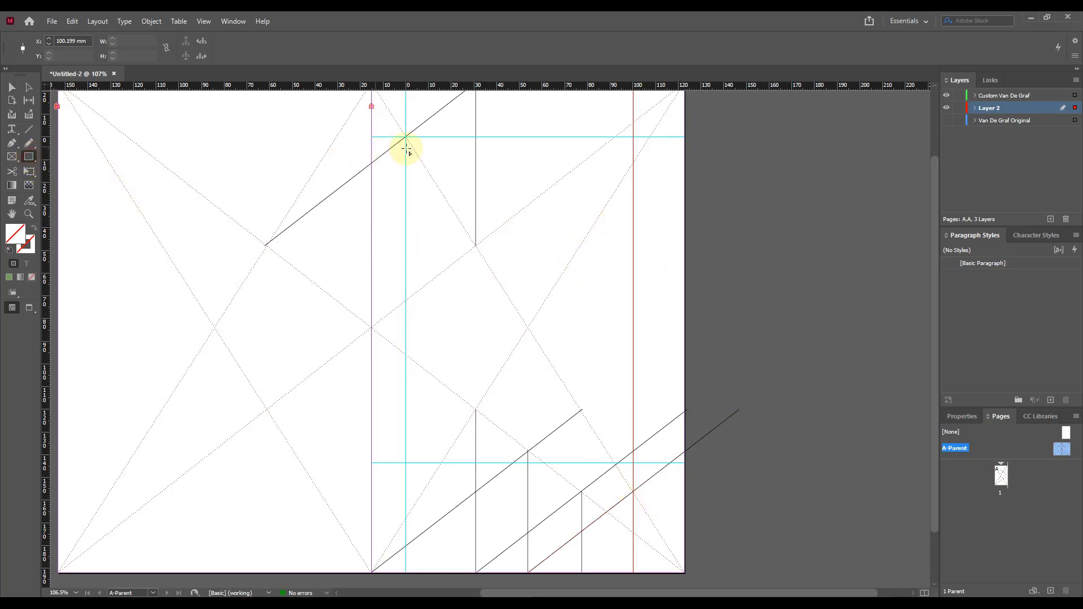
mouse_move(406, 137)
mouse_down()
mouse_move(585, 331)
mouse_move(617, 456)
mouse_move(633, 462)
mouse_up()
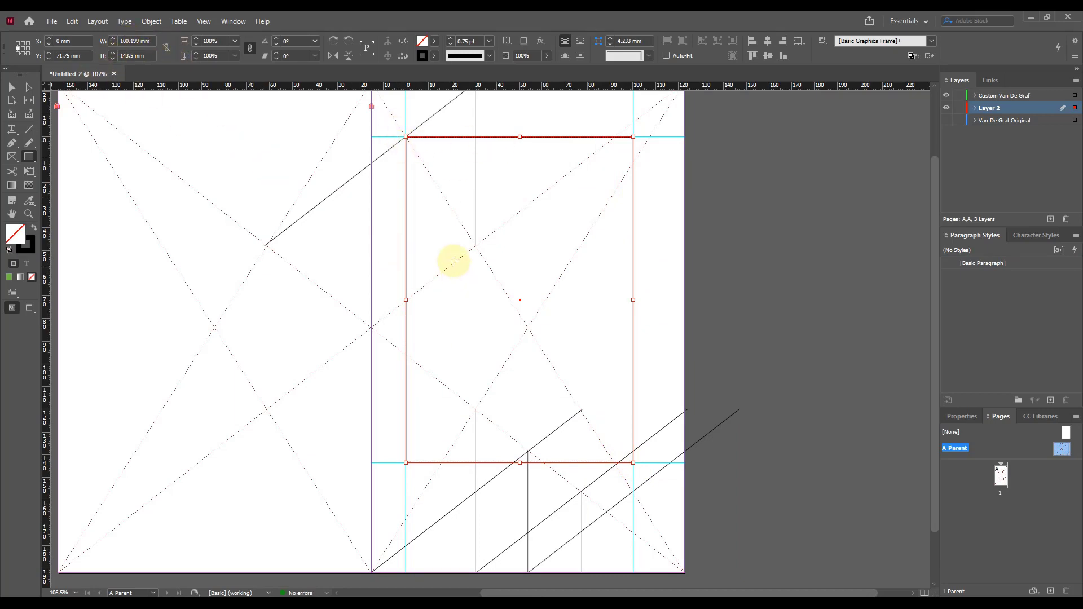
click(12, 87)
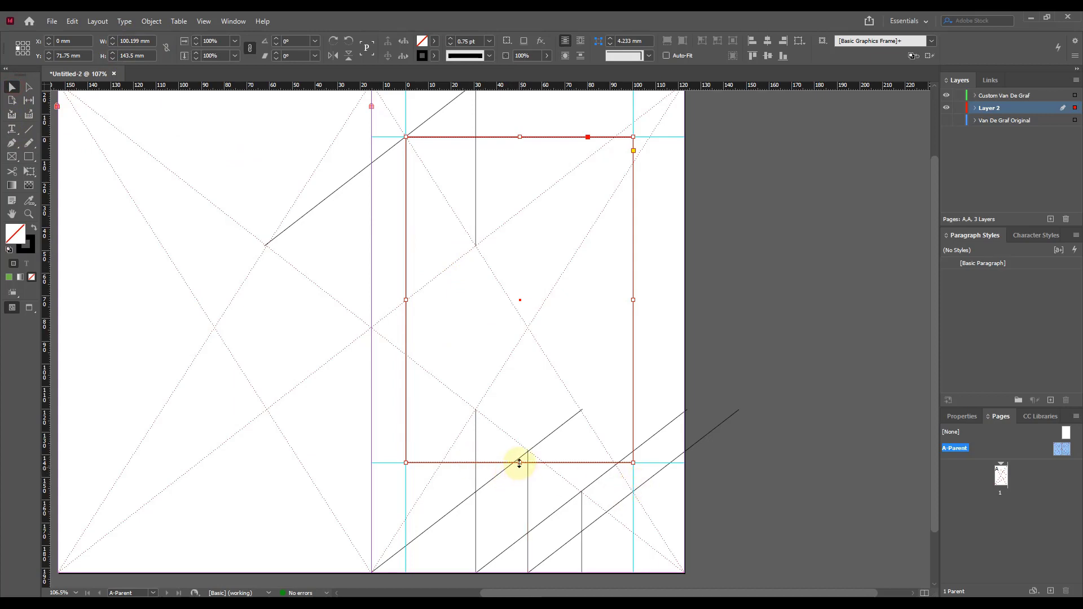
Stretch the rectangle's bottom edge down to a height of 174 mm, where the lowest slanted line crosses the 36 mm vertical.
drag(519, 462, 588, 495)
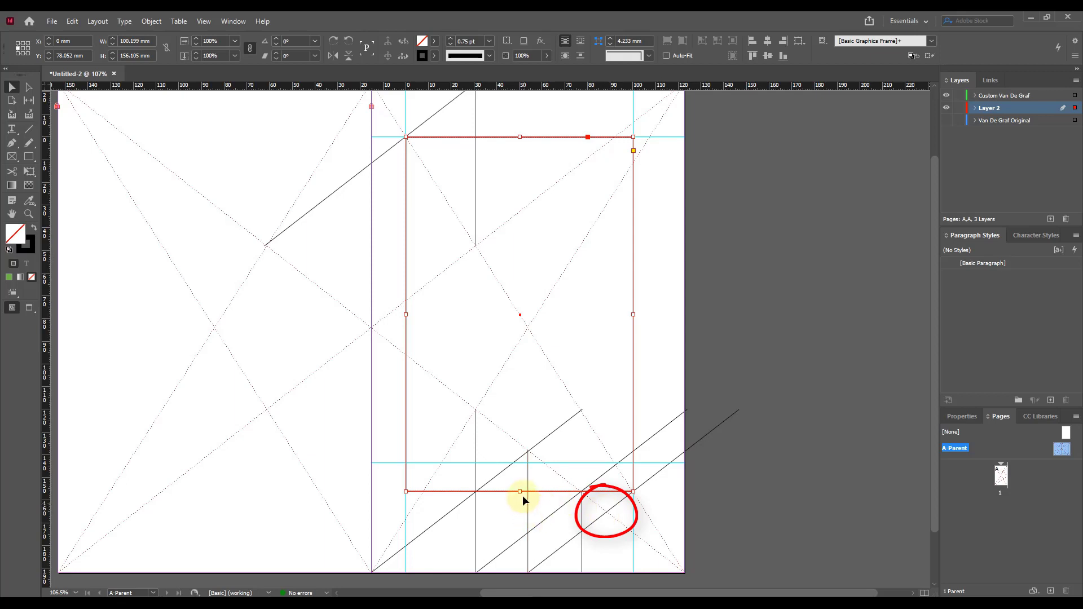
drag(521, 491, 624, 511)
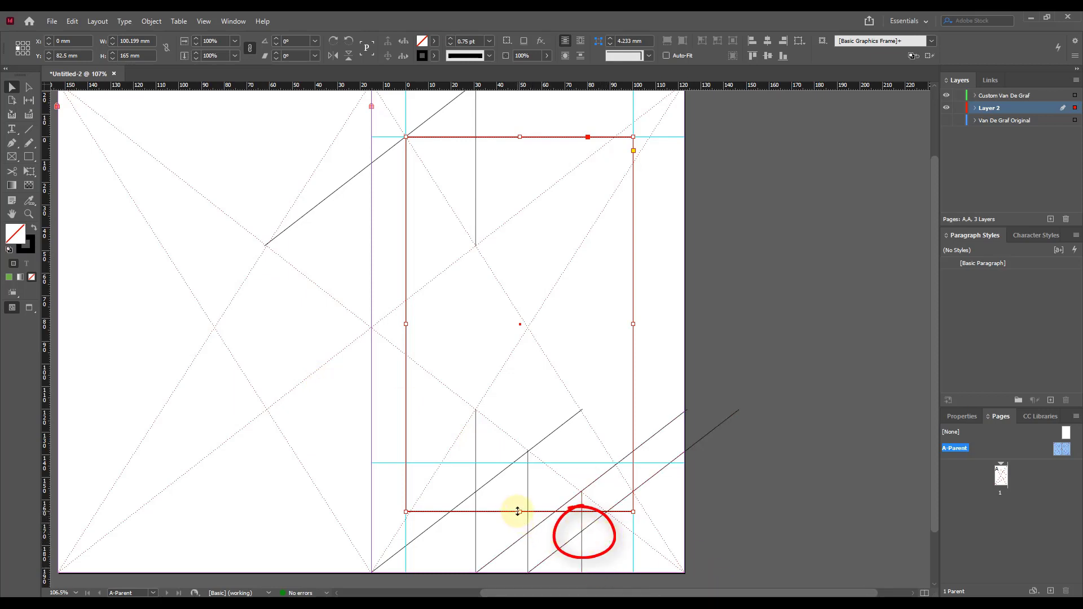
drag(517, 511, 540, 531)
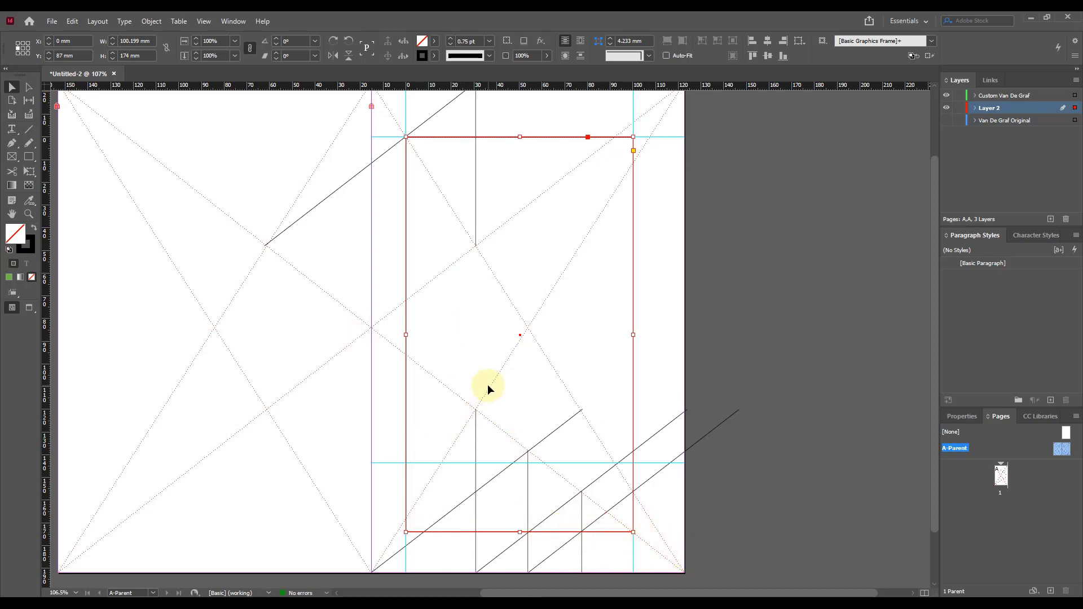
drag(607, 445, 595, 404)
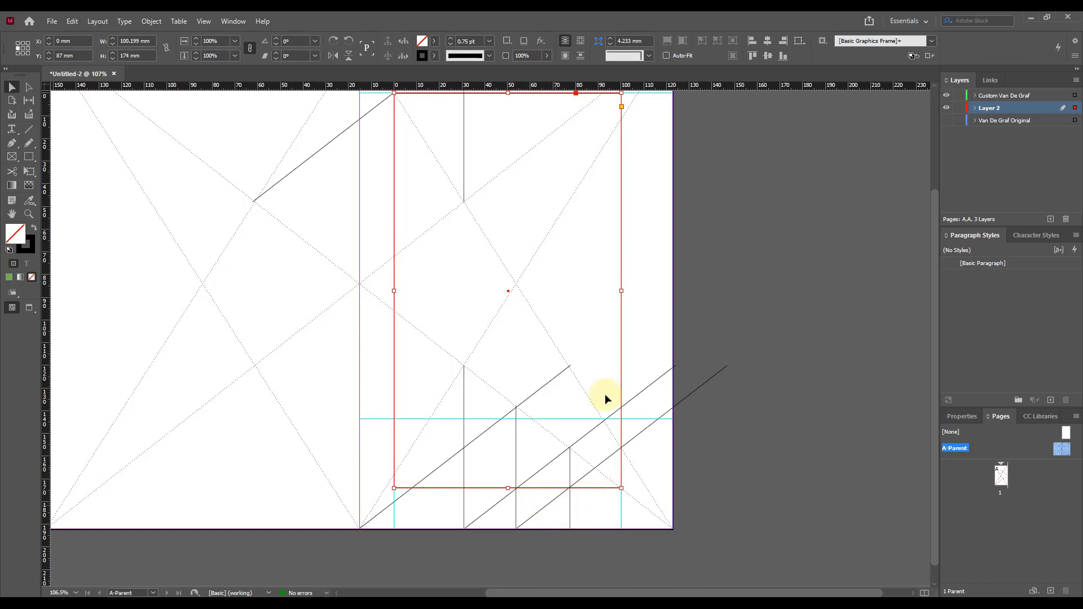
drag(596, 233, 573, 265)
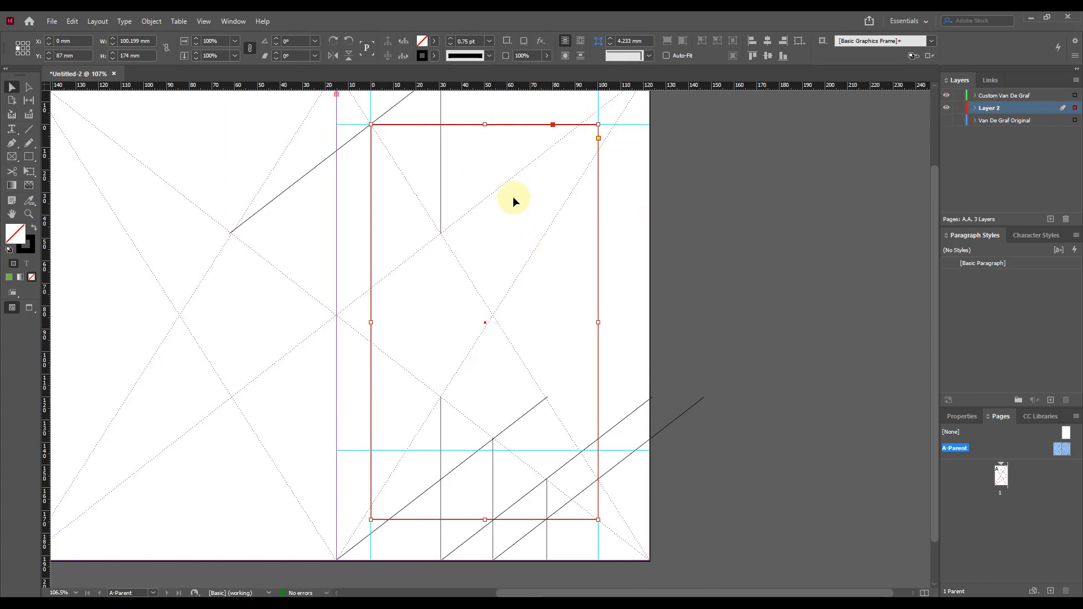
Transfer the rectangle to the Custom Van De Graf layer at its original position and hide Layer 2.
click(546, 218)
click(1006, 97)
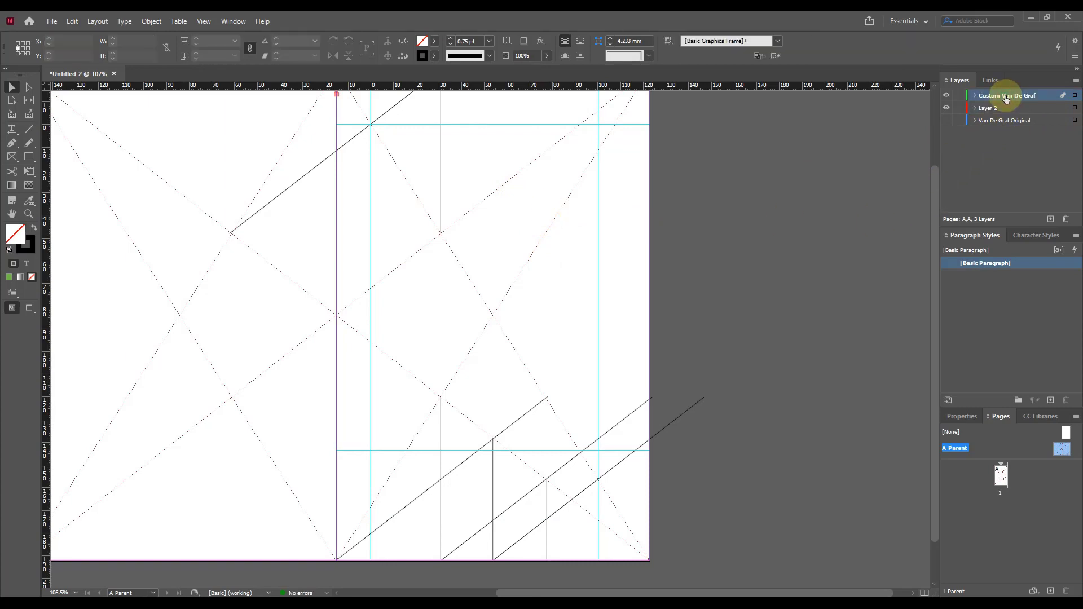
alt+click(1004, 97)
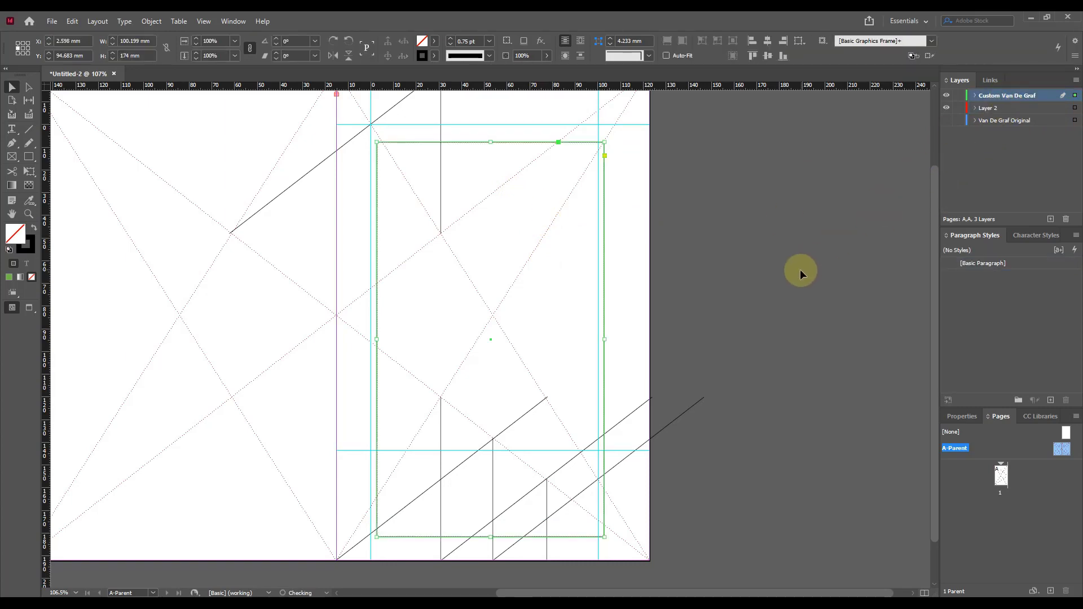
key(ctrl+z)
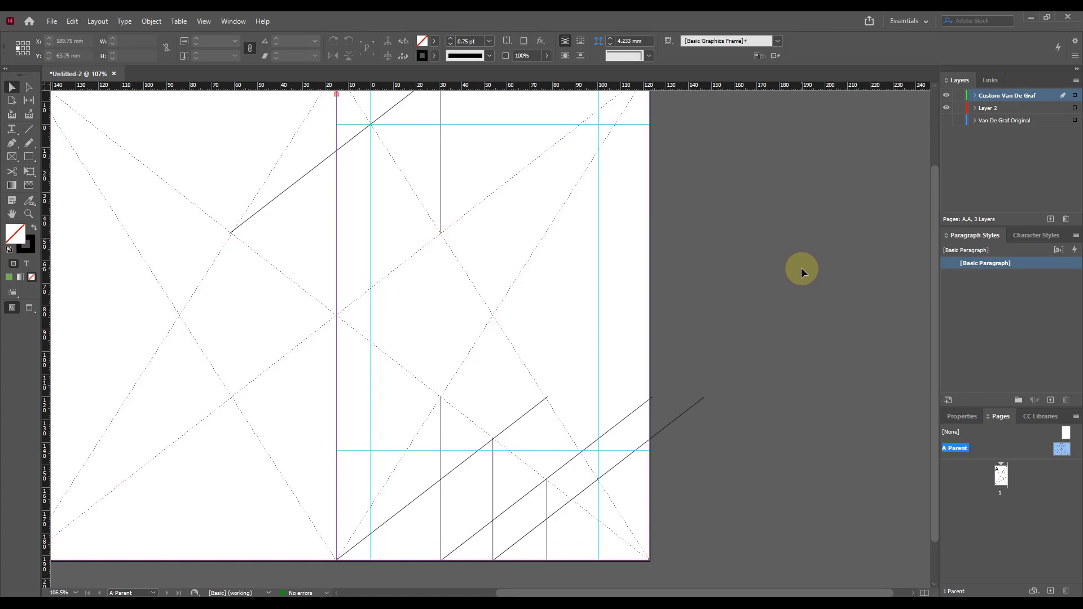
key(ctrl+alt+shift+v)
click(748, 255)
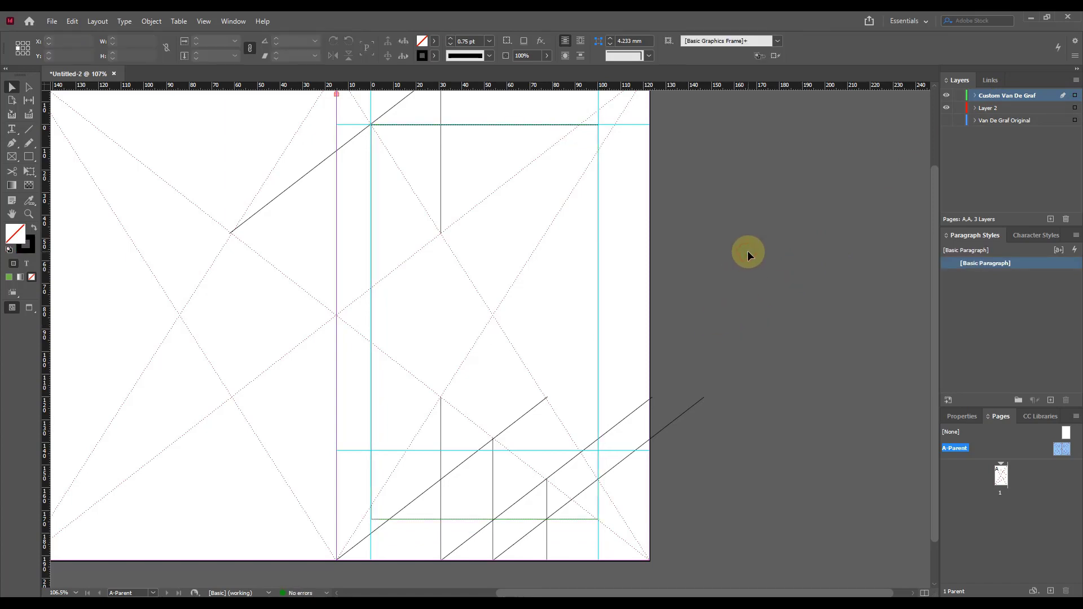
click(946, 107)
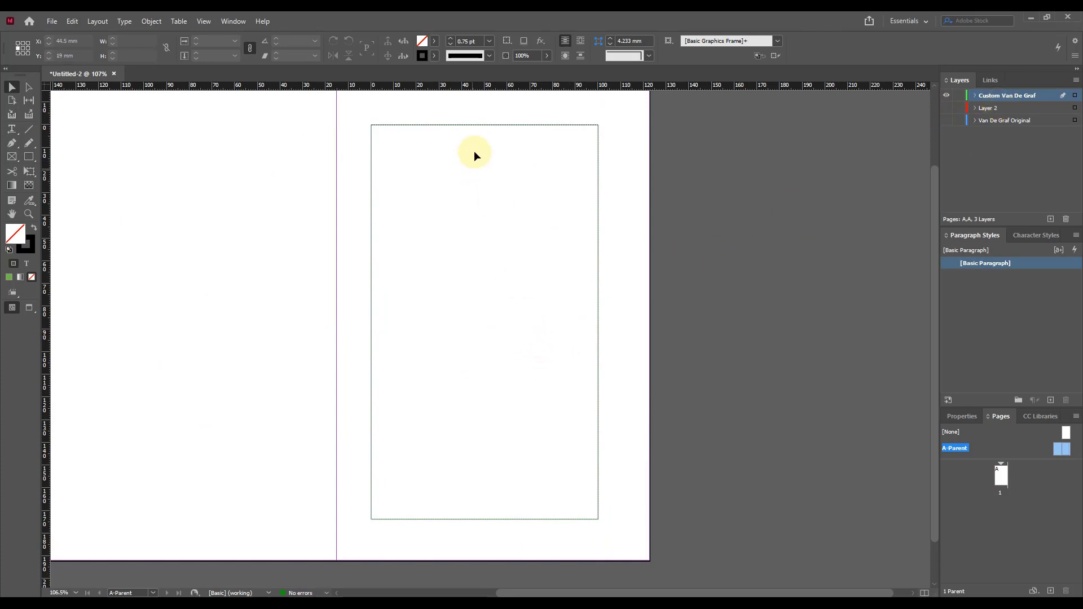
Set the width of the text block rectangle to 100 mm, keeping its inner edge fixed.
click(481, 125)
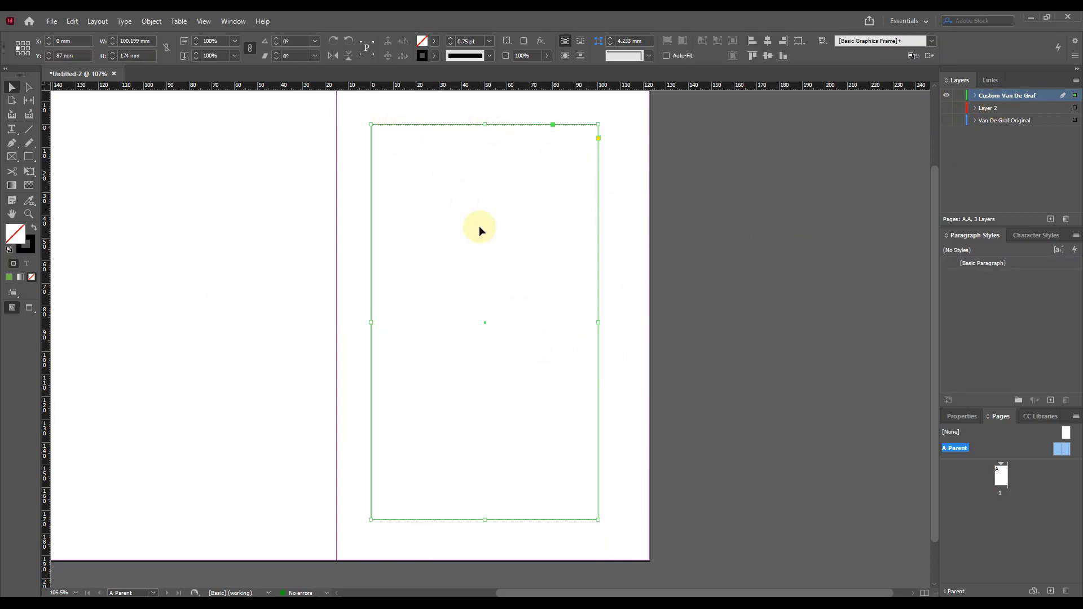
drag(452, 162, 426, 178)
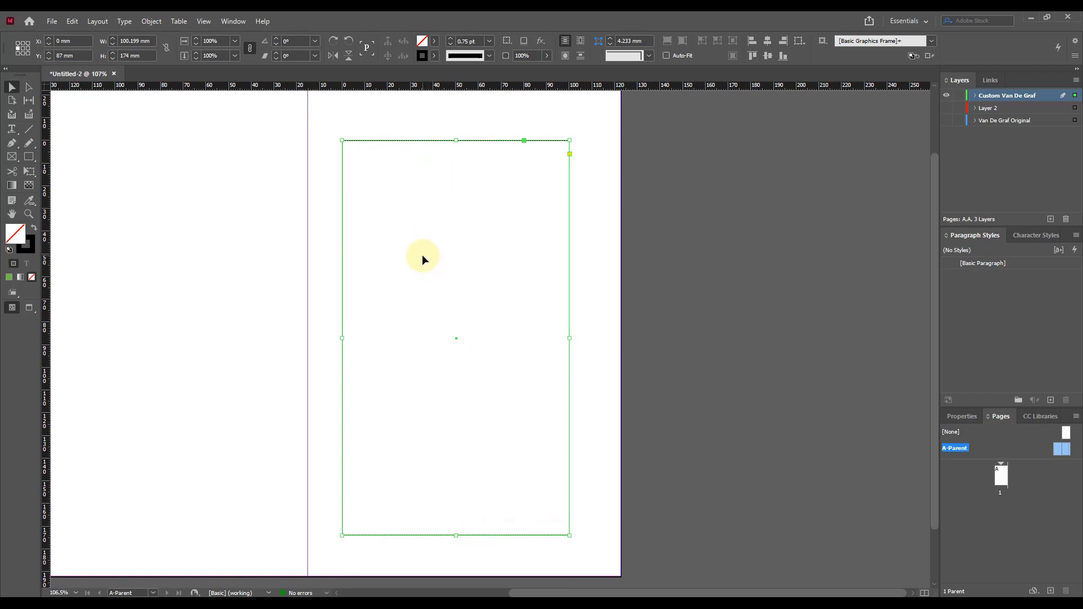
scroll(476, 257, down, 1)
drag(464, 225, 583, 162)
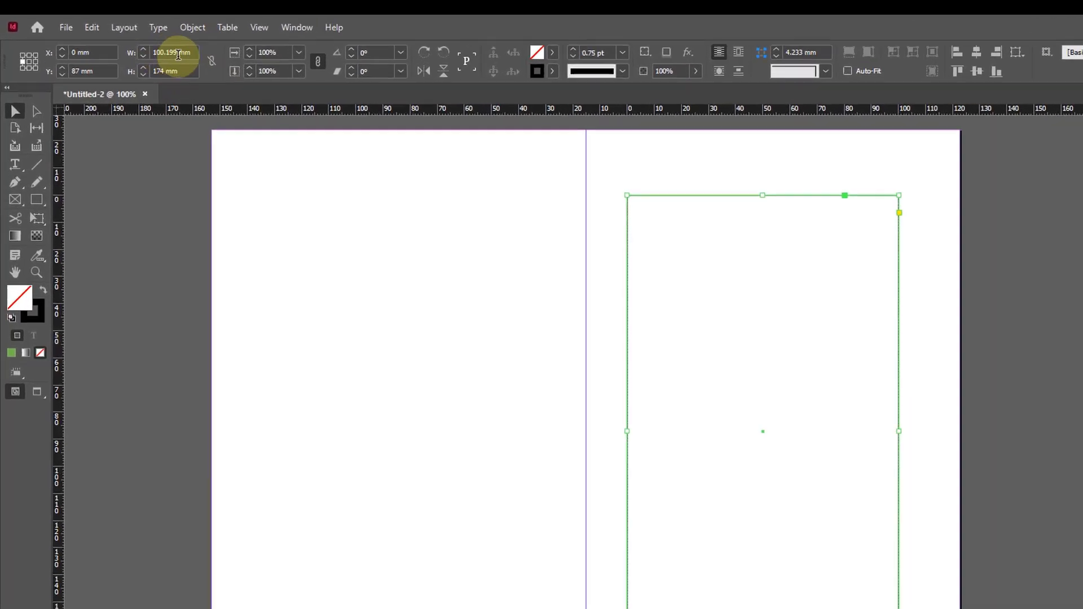
drag(194, 52, 28, 61)
text(1)
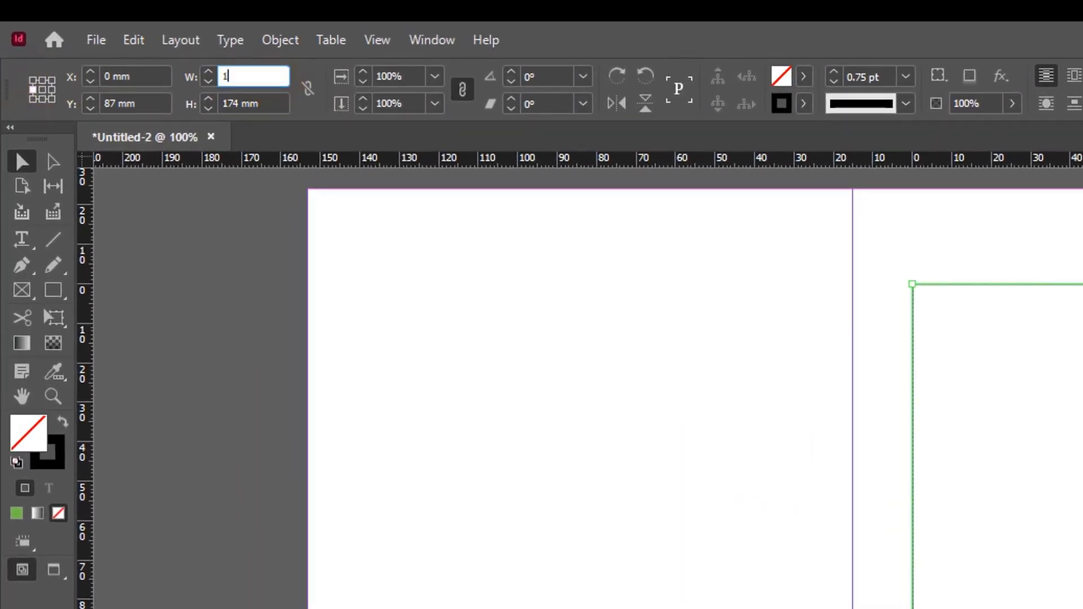
text(00)
key(Return)
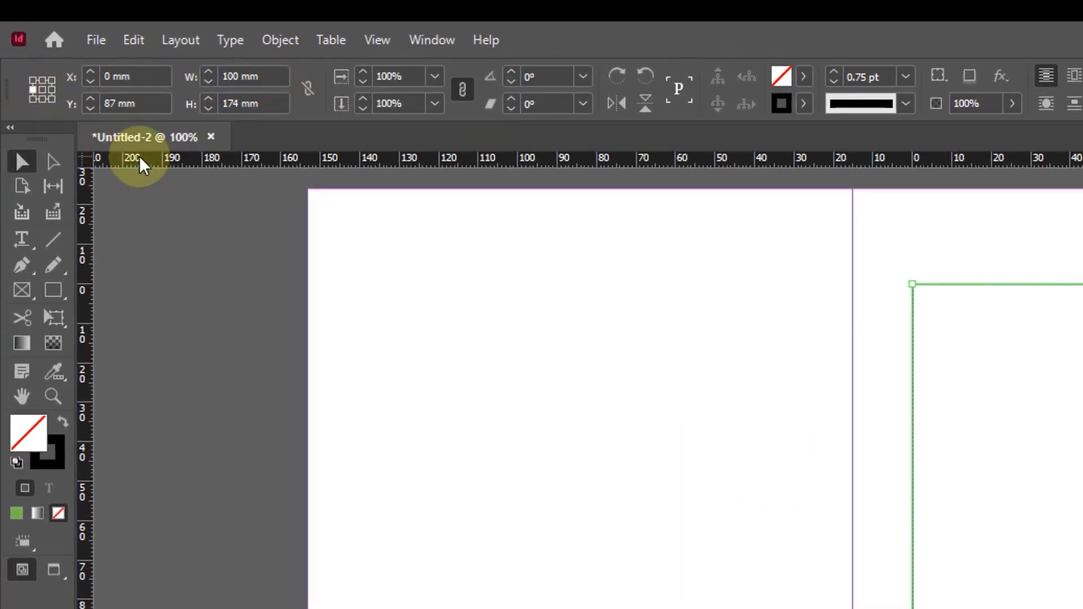
Move the ruler zero point to the spine near the page's top edge.
drag(1014, 414, 825, 414)
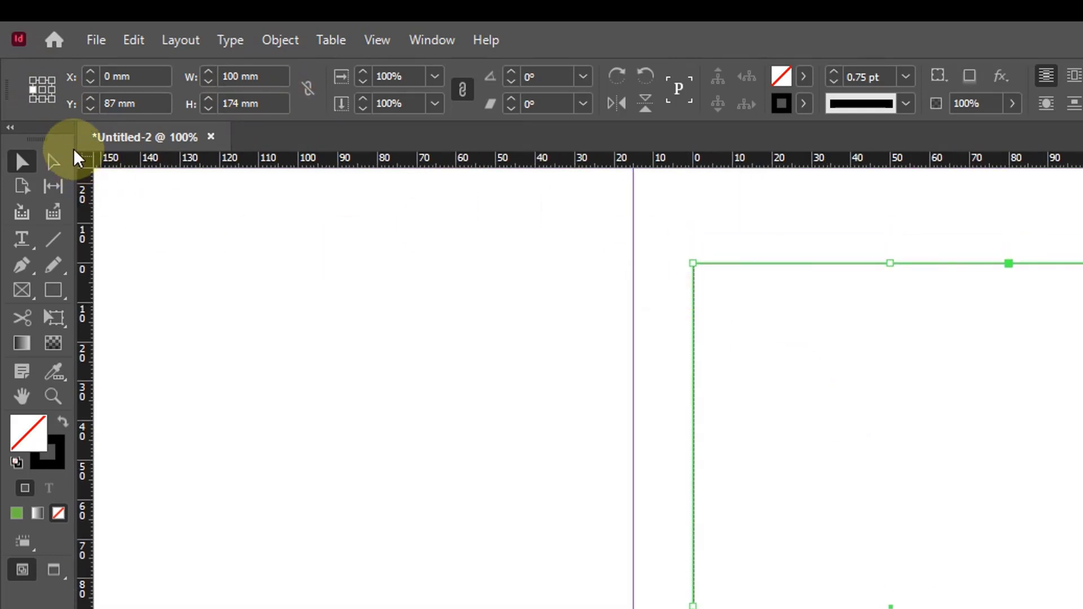
drag(79, 160, 632, 180)
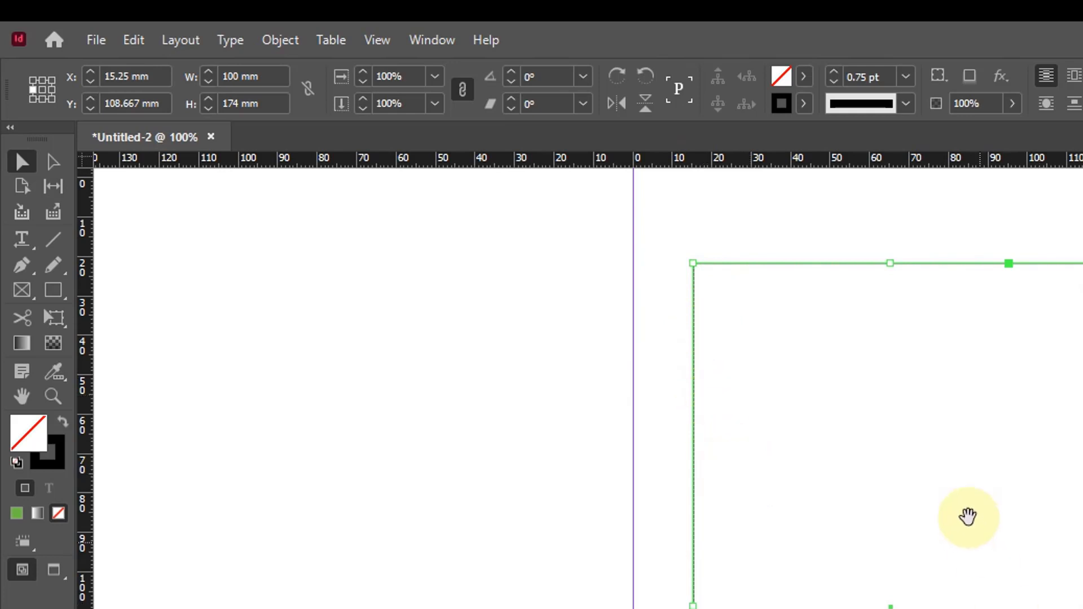
scroll(967, 517, up, 3)
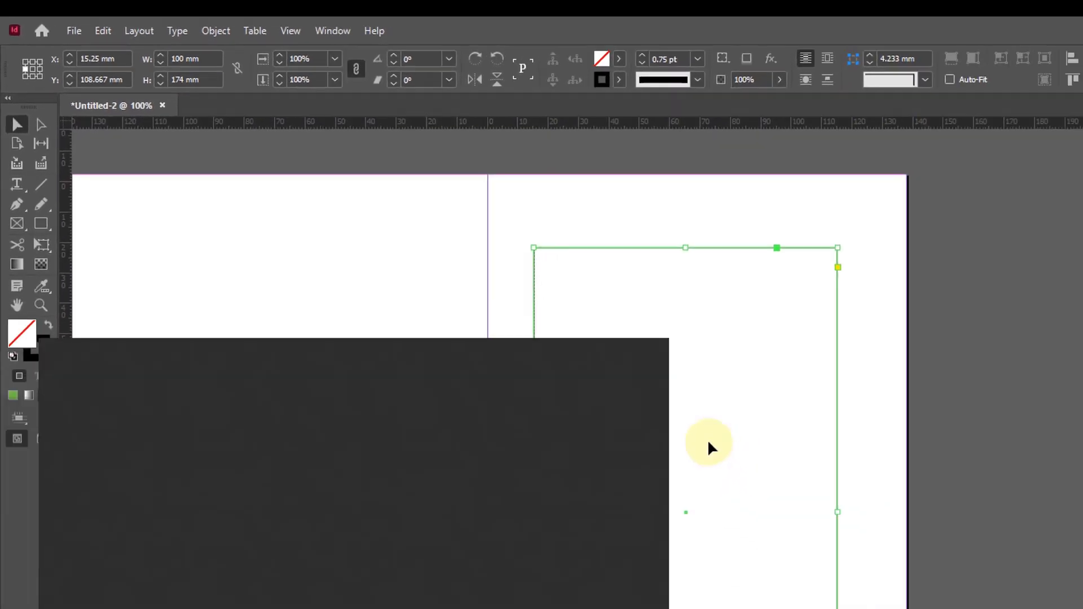
Switch to Calculator and subtract the 100 mm rectangle width from the 138 mm page width.
key(Return)
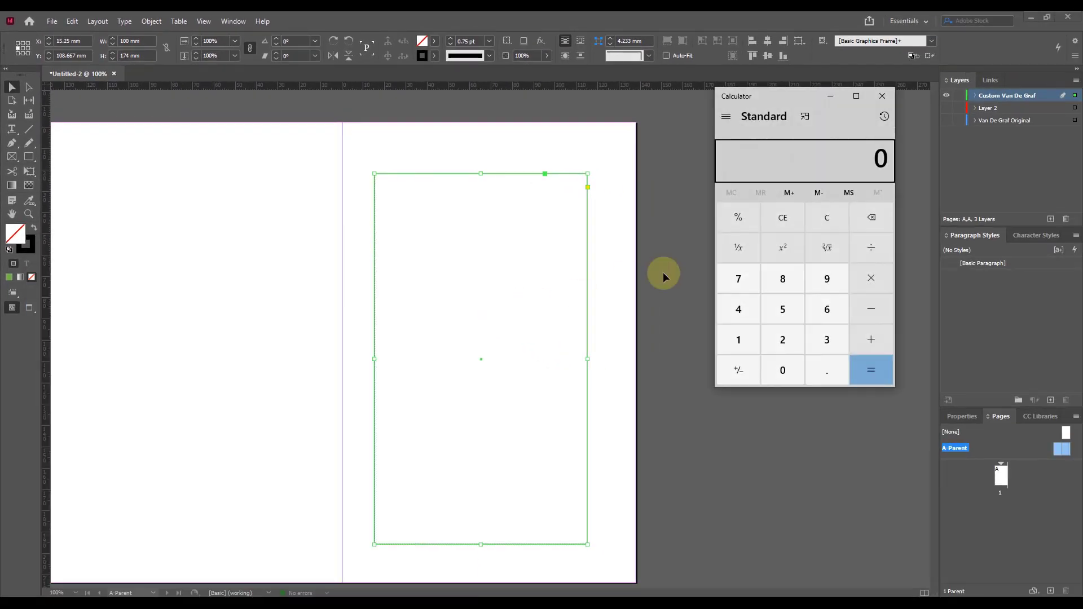
click(740, 340)
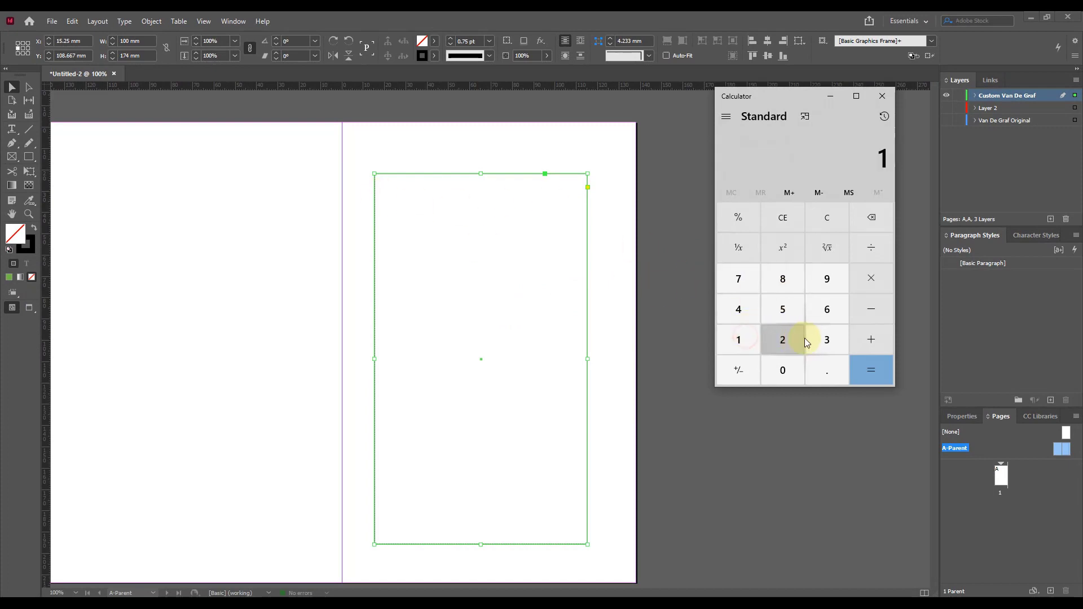
click(825, 340)
click(784, 280)
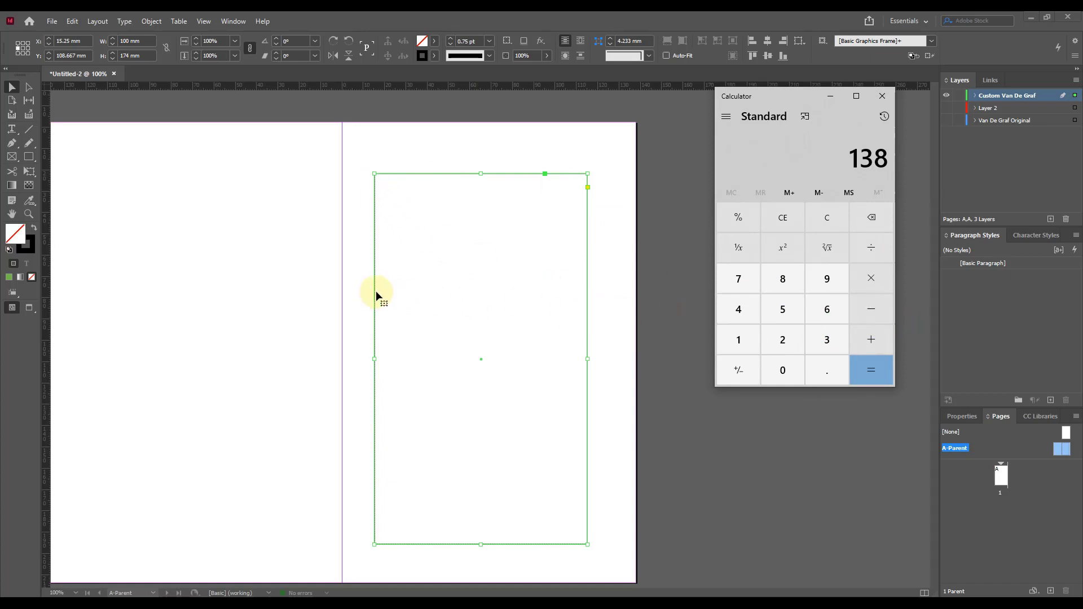
click(874, 315)
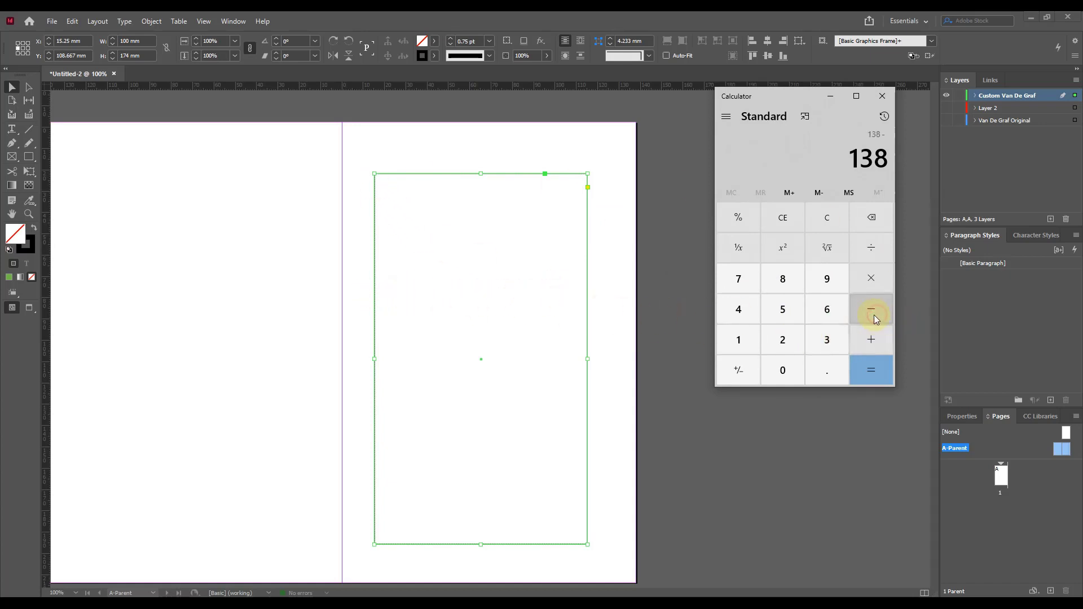
text(100)
click(878, 372)
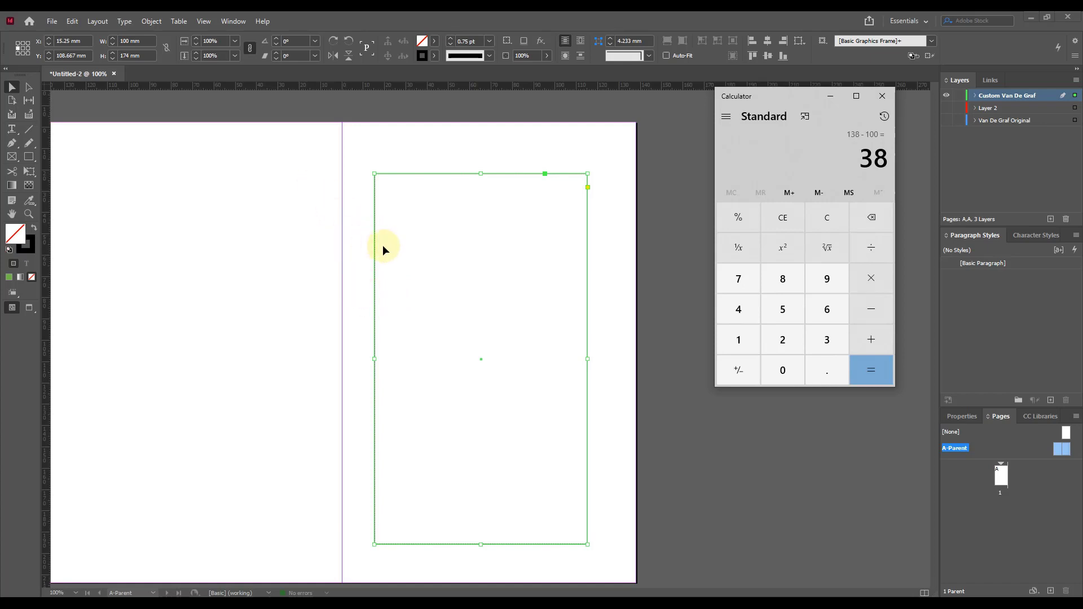
Subtract the 15 mm inside margin from the 38 mm remainder to work out the outside margin.
click(873, 311)
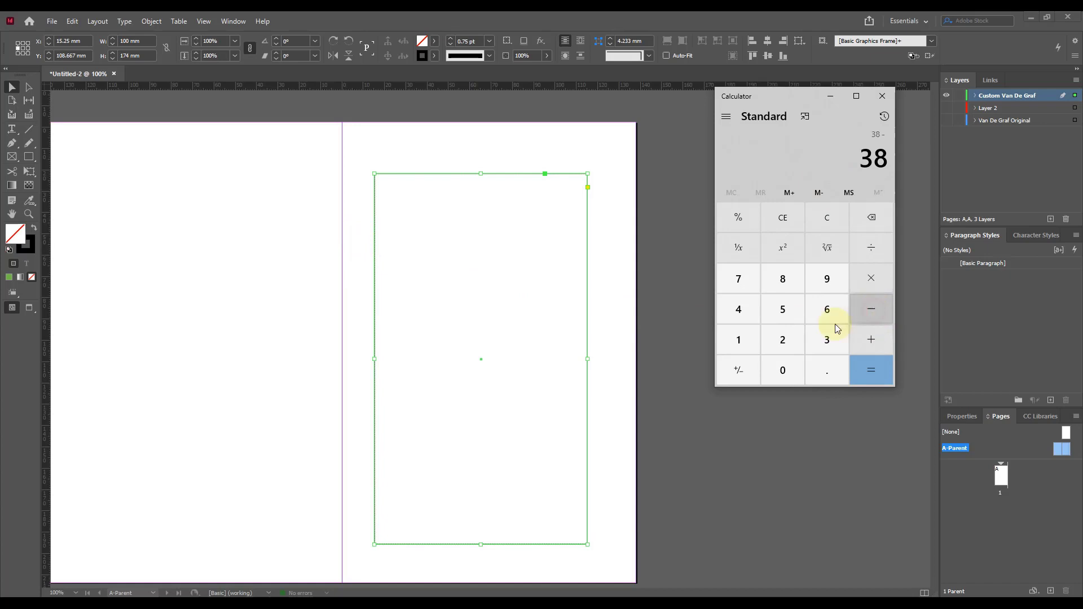
click(739, 338)
click(776, 316)
click(870, 366)
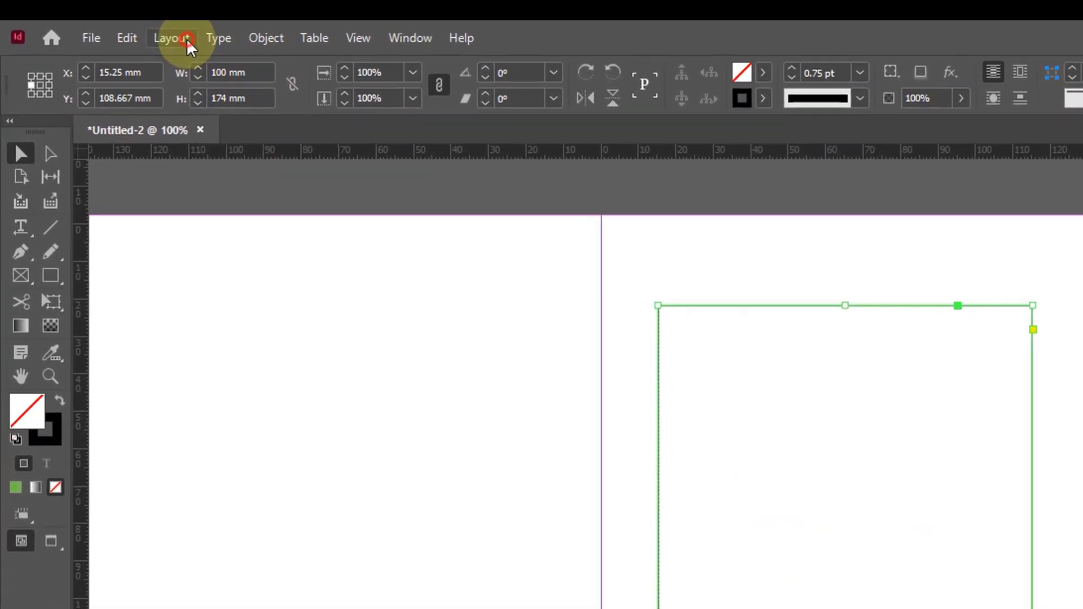
Set the parent spread's inside margin to 15 mm and its outside margin to 23 mm.
click(187, 38)
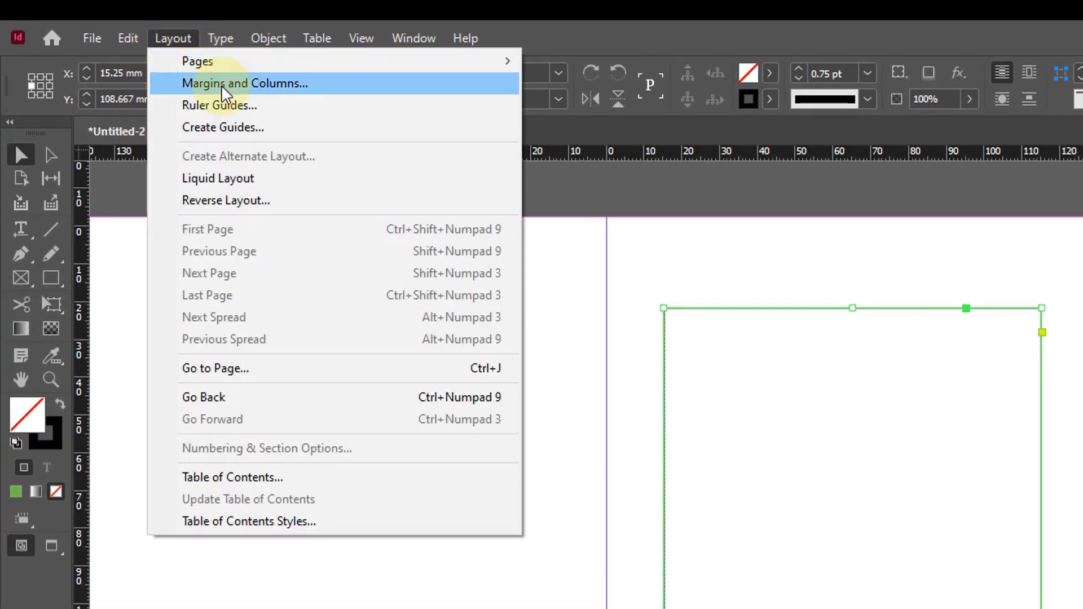
click(221, 85)
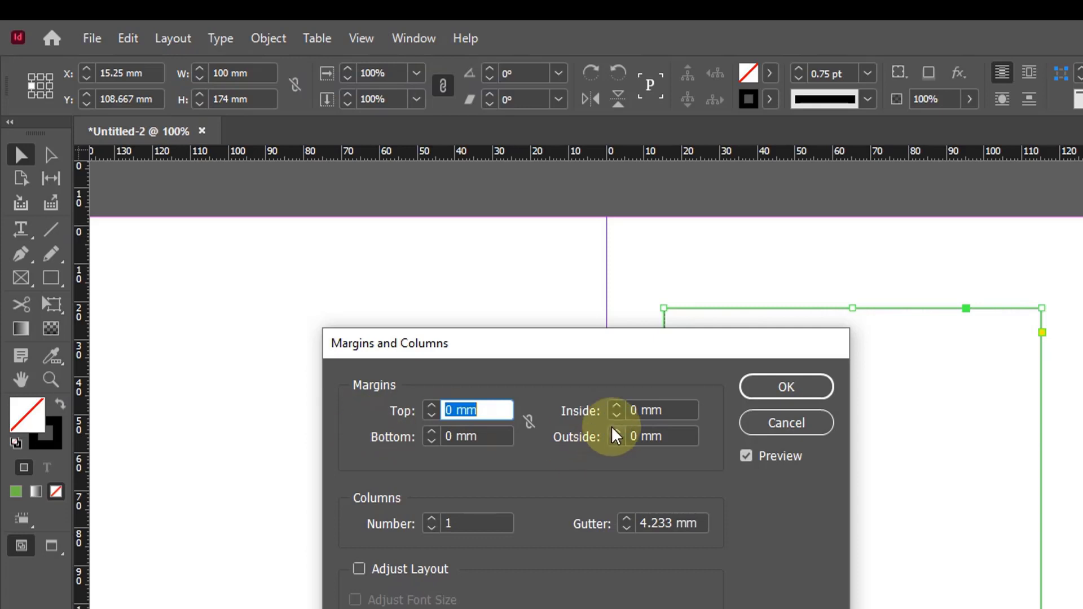
click(662, 410)
text(15)
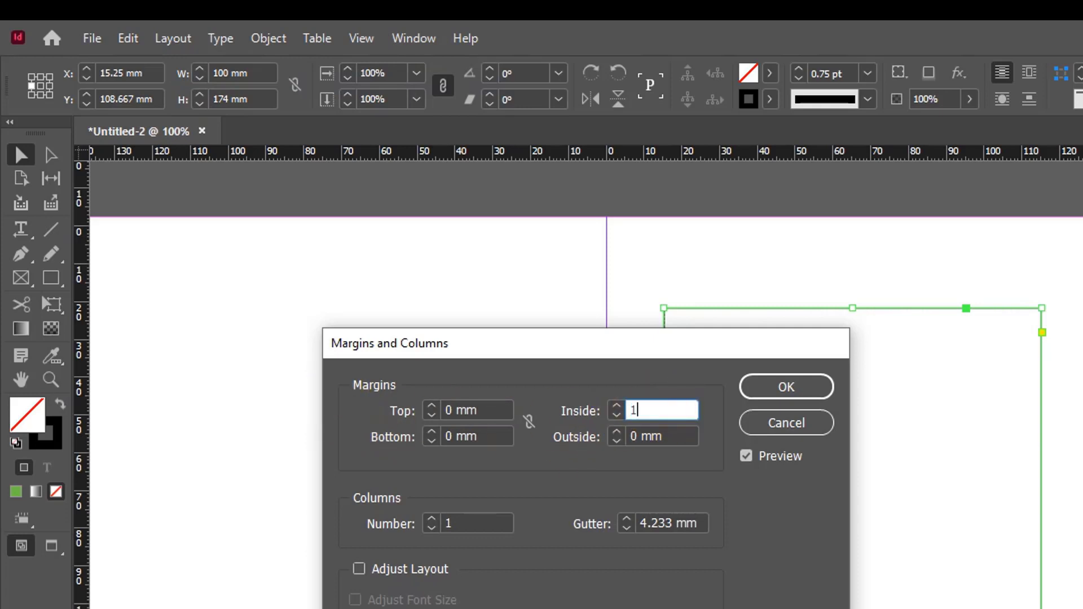
click(679, 436)
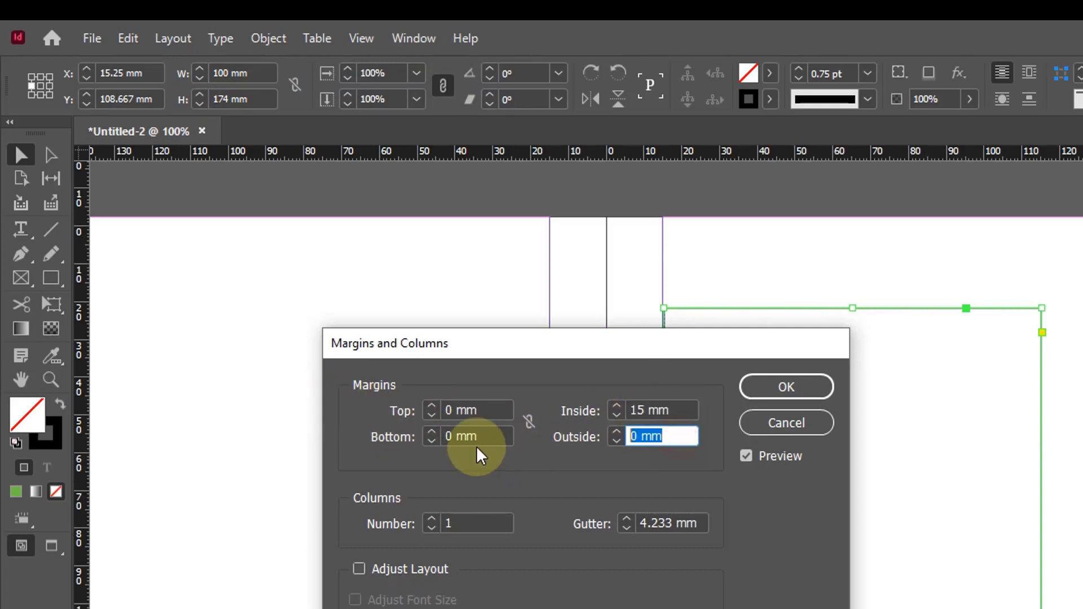
text(23)
key(Tab)
click(787, 387)
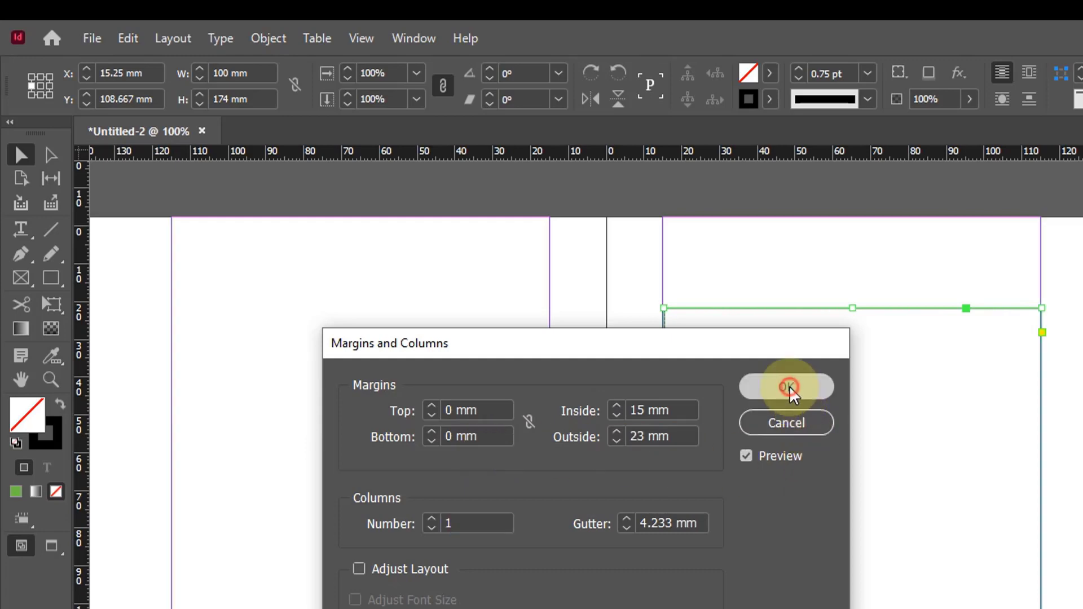
Check the text block rectangle's height, switch to Calculator and subtract 174 mm from the 216 mm page height.
drag(716, 478, 849, 454)
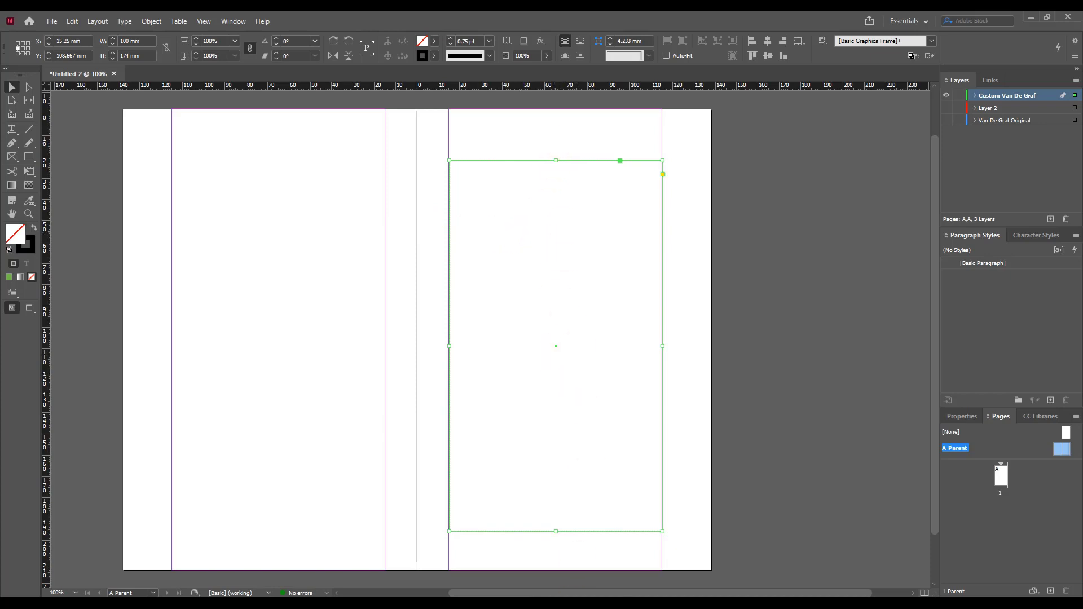
click(744, 244)
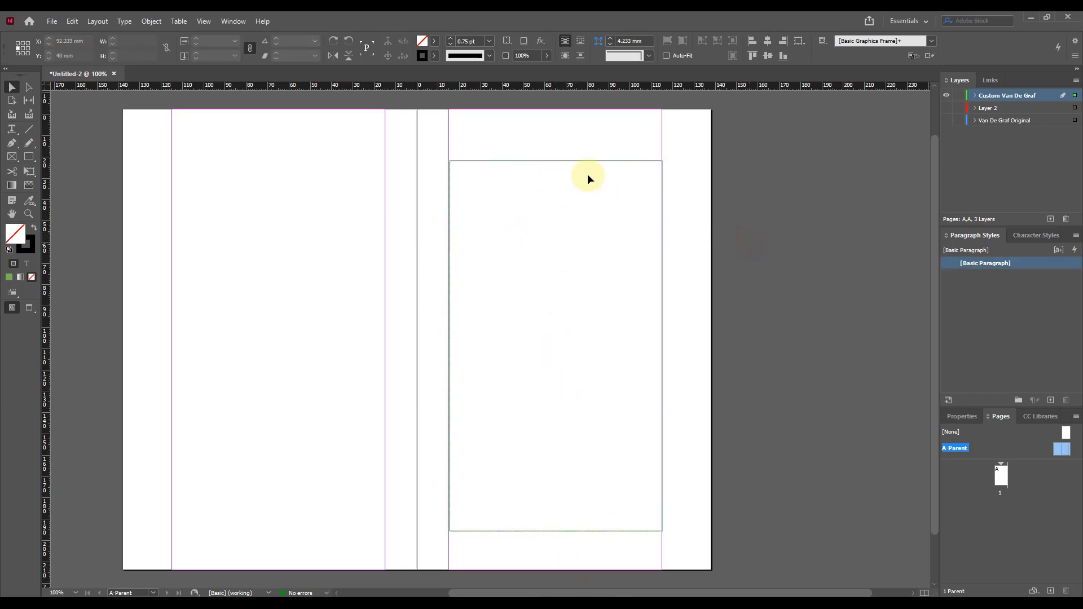
click(590, 161)
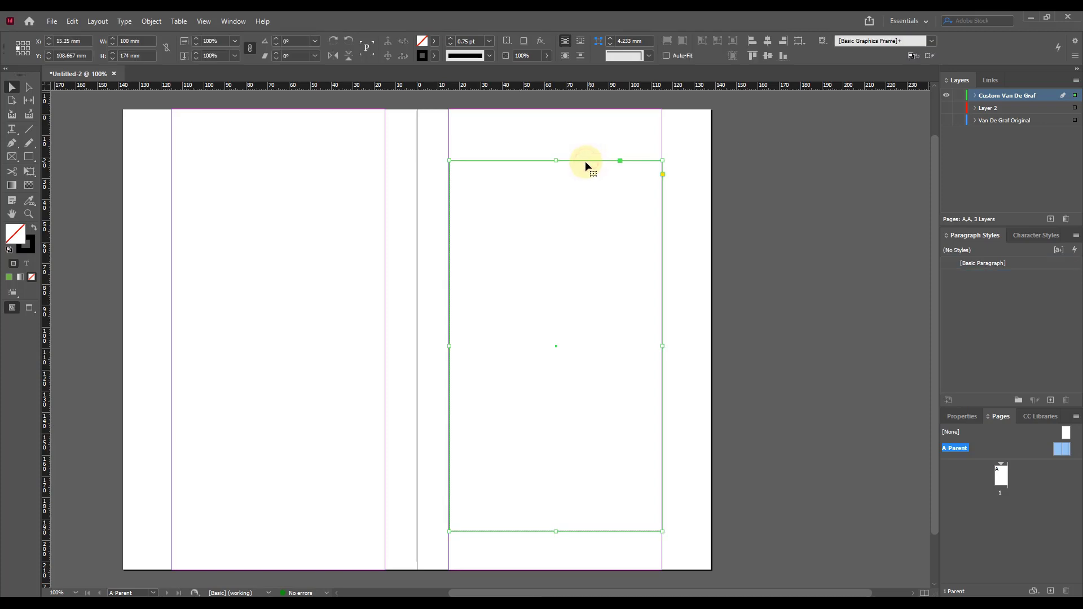
click(138, 55)
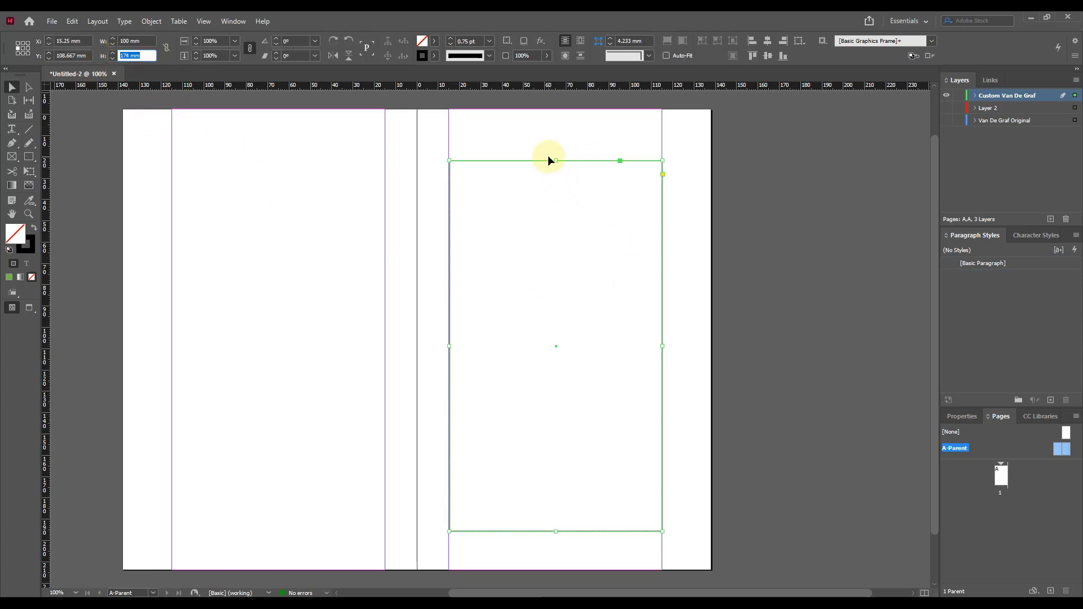
key(alt+Tab)
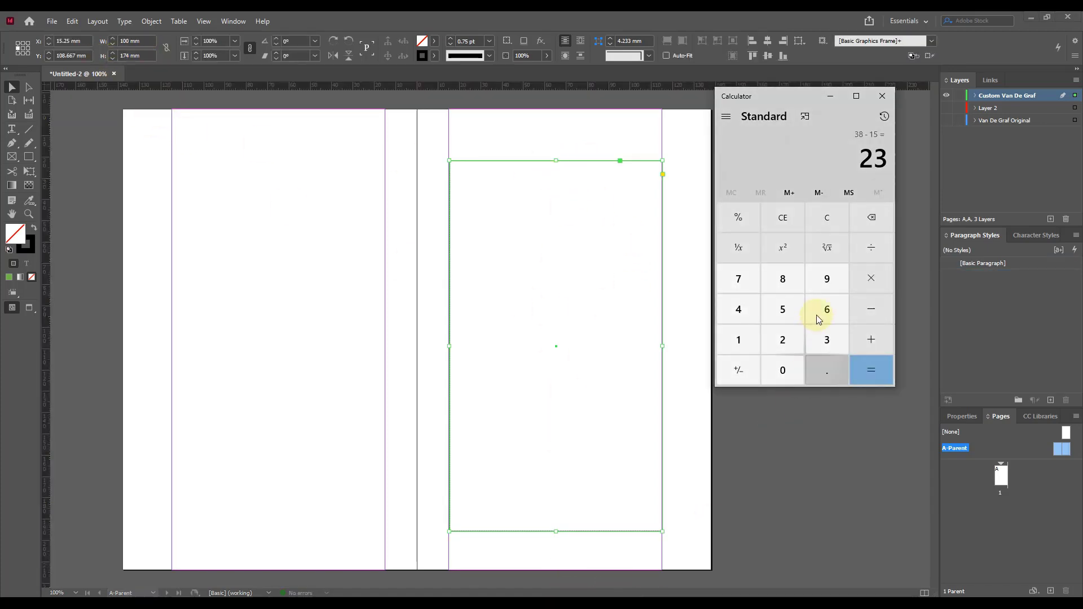
click(827, 217)
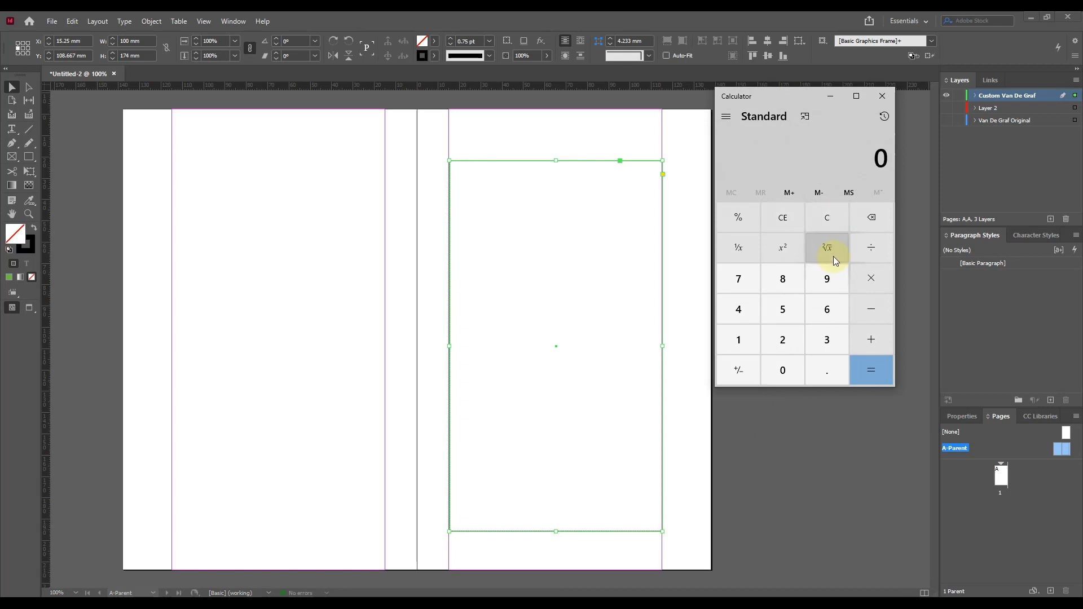
text(216)
click(877, 309)
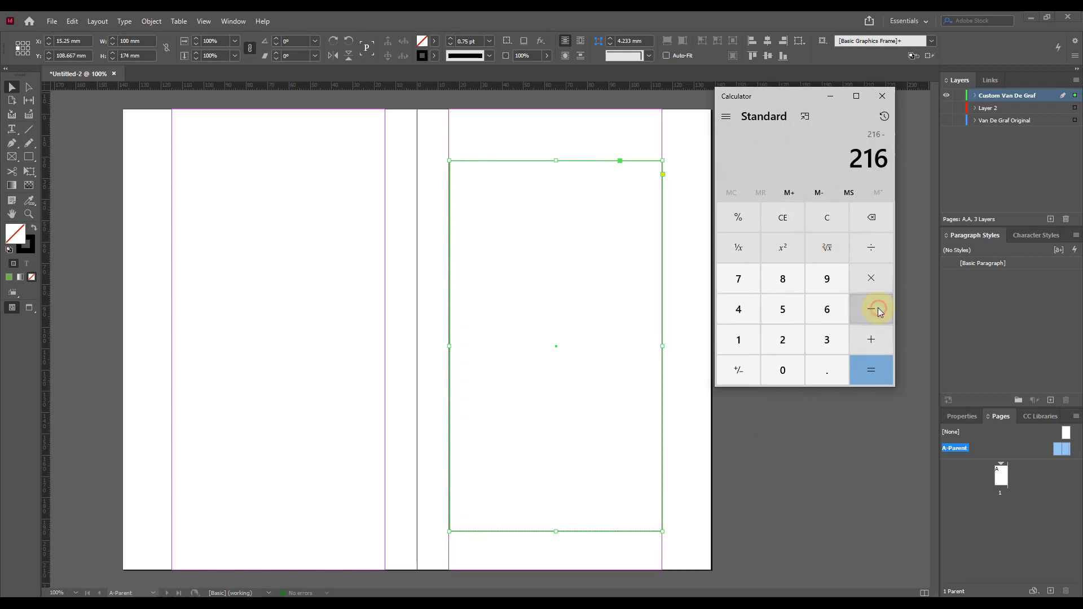
text(174)
click(881, 372)
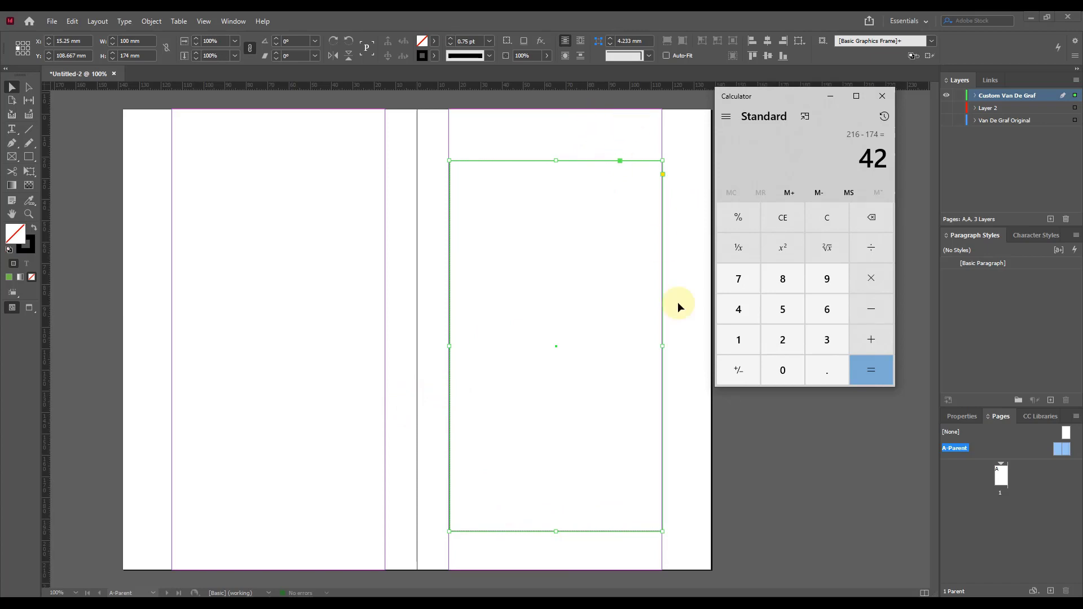
Subtract an 18 mm top margin from the 42 mm remainder to work out the bottom margin.
click(873, 311)
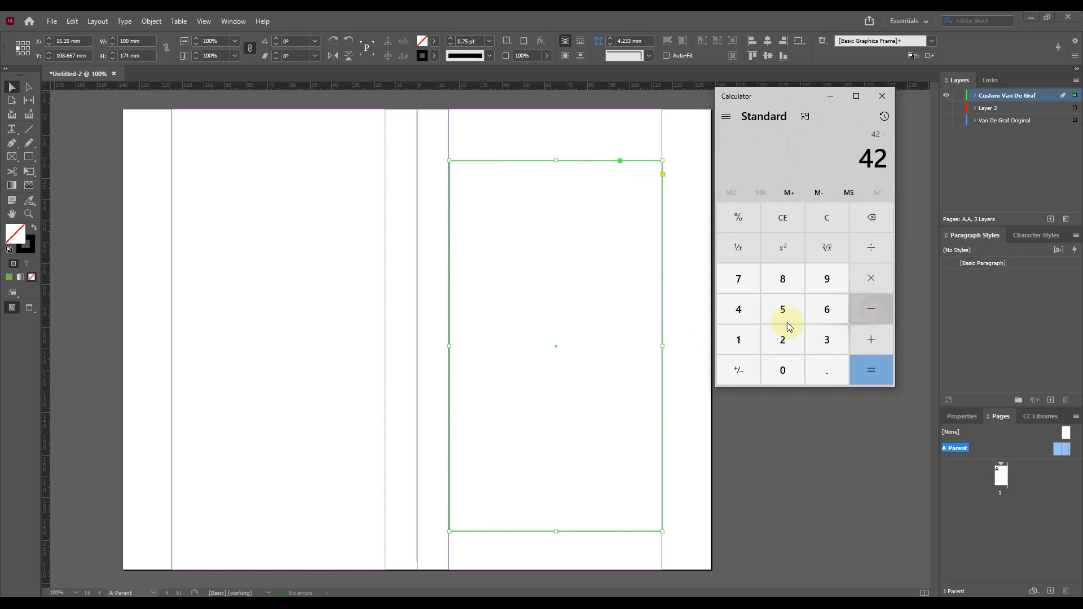
click(738, 341)
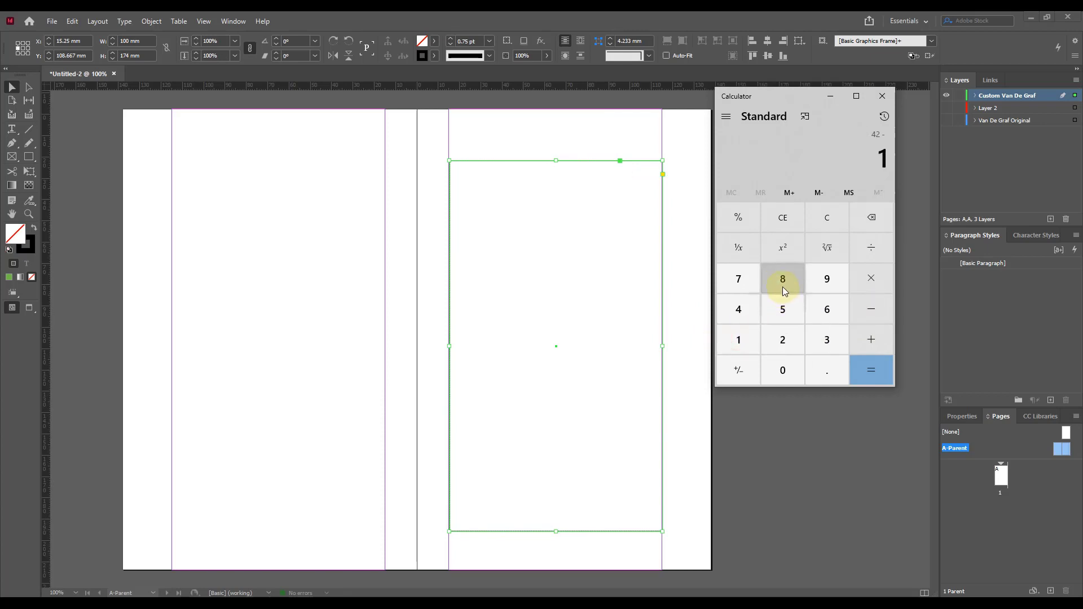
click(783, 285)
click(869, 375)
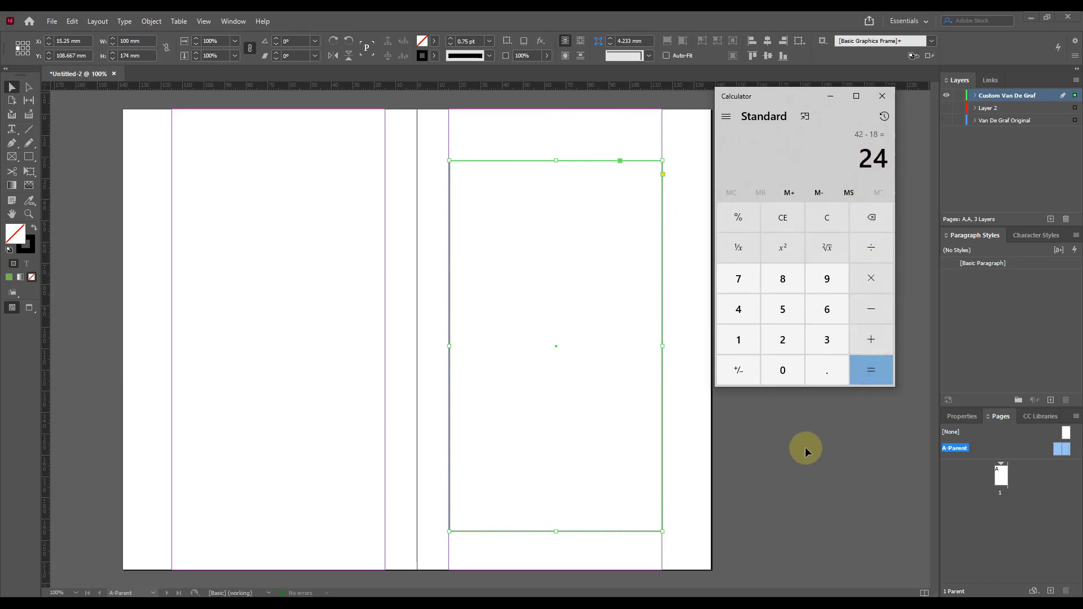
Return to InDesign and set the parent spread's top margin to 18 mm and bottom margin to 24 mm.
click(769, 455)
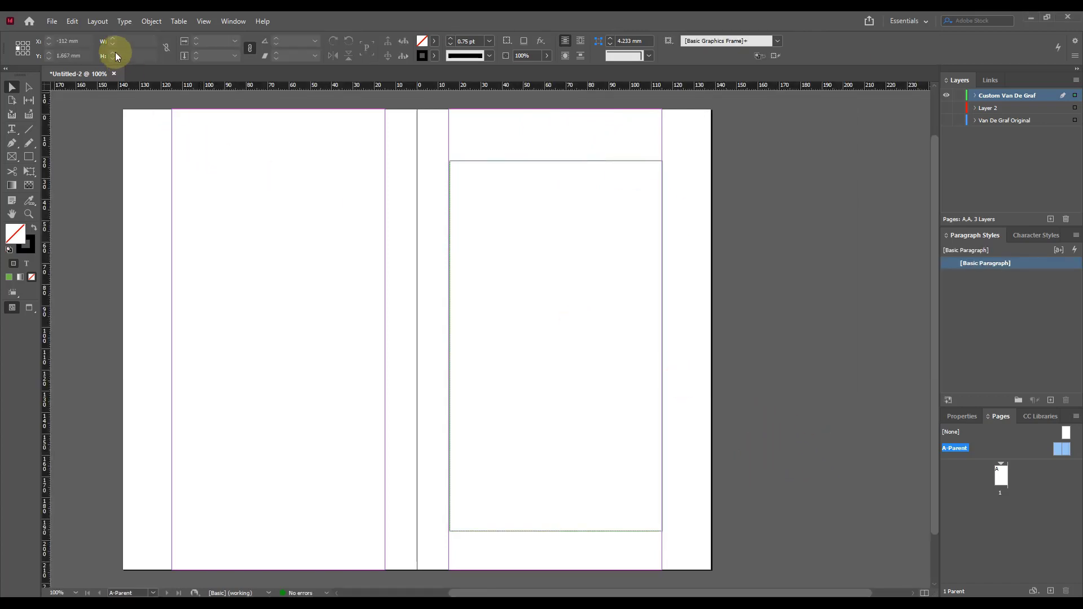
click(97, 21)
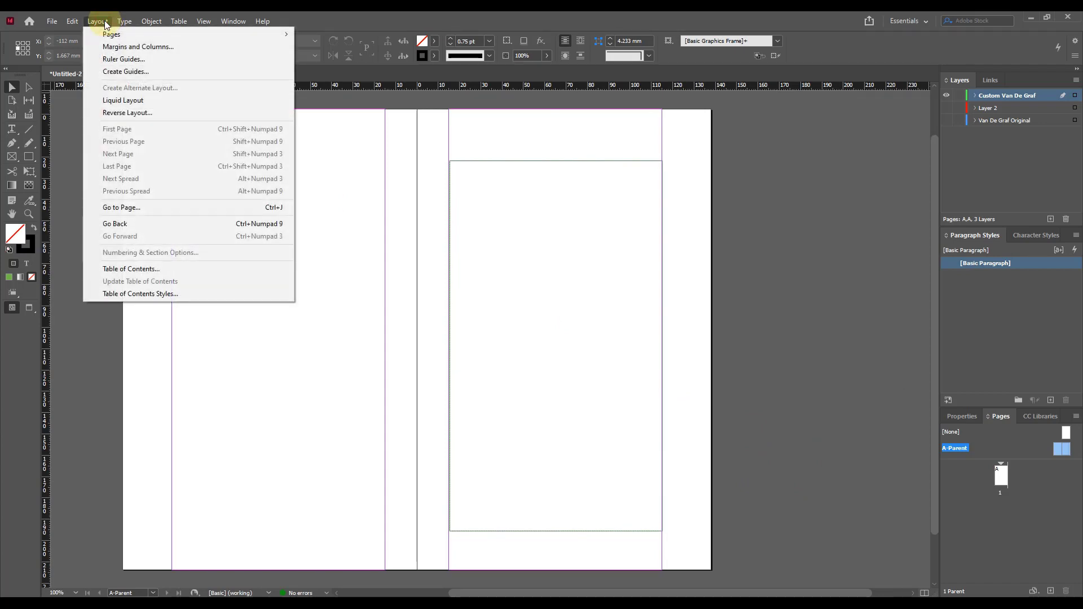
click(113, 47)
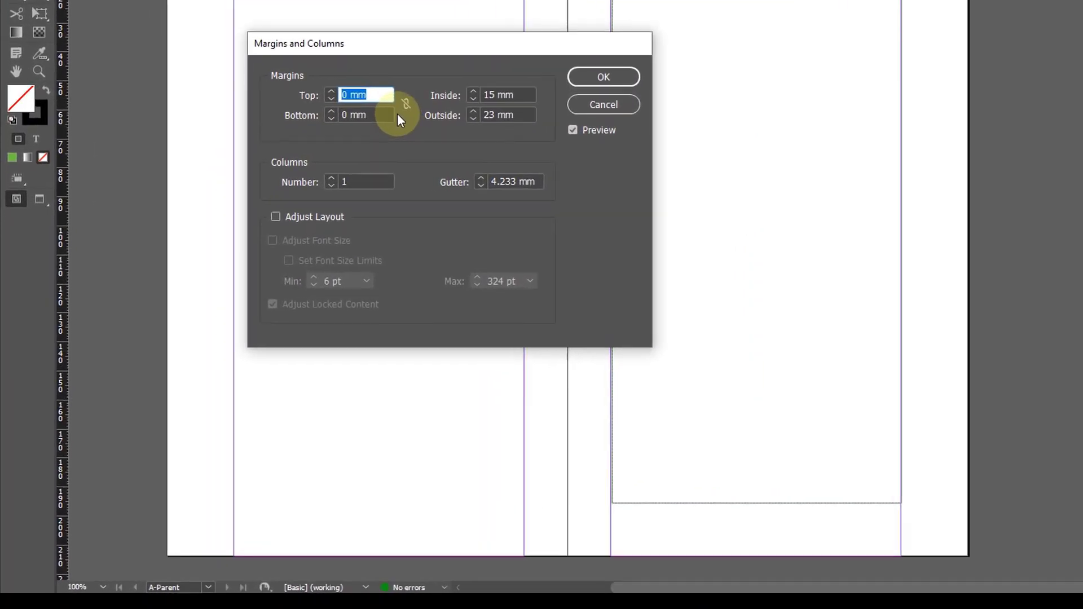
text(18)
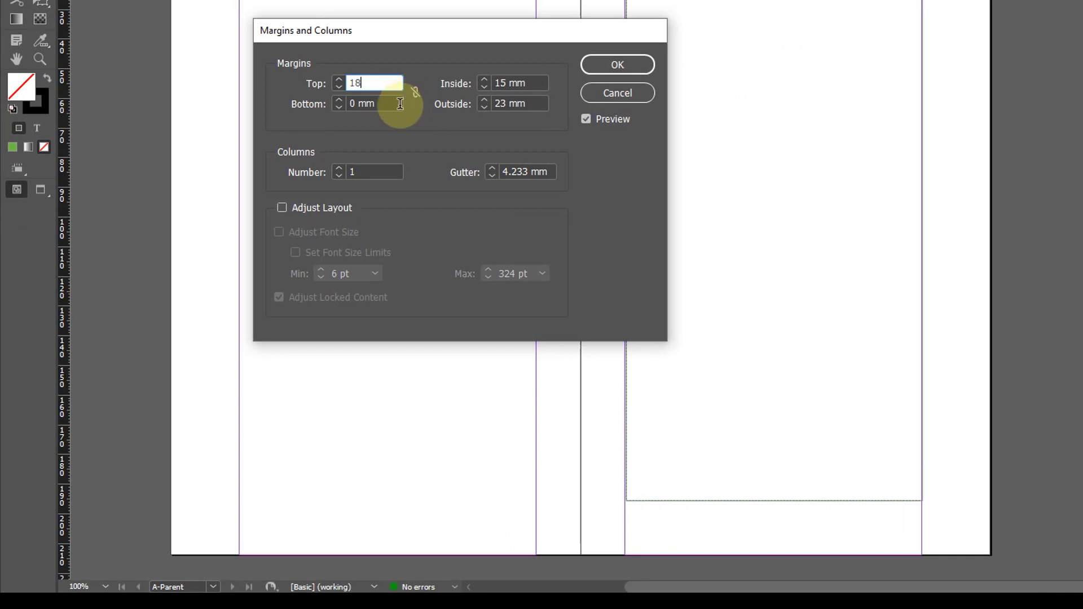
click(795, 605)
click(422, 168)
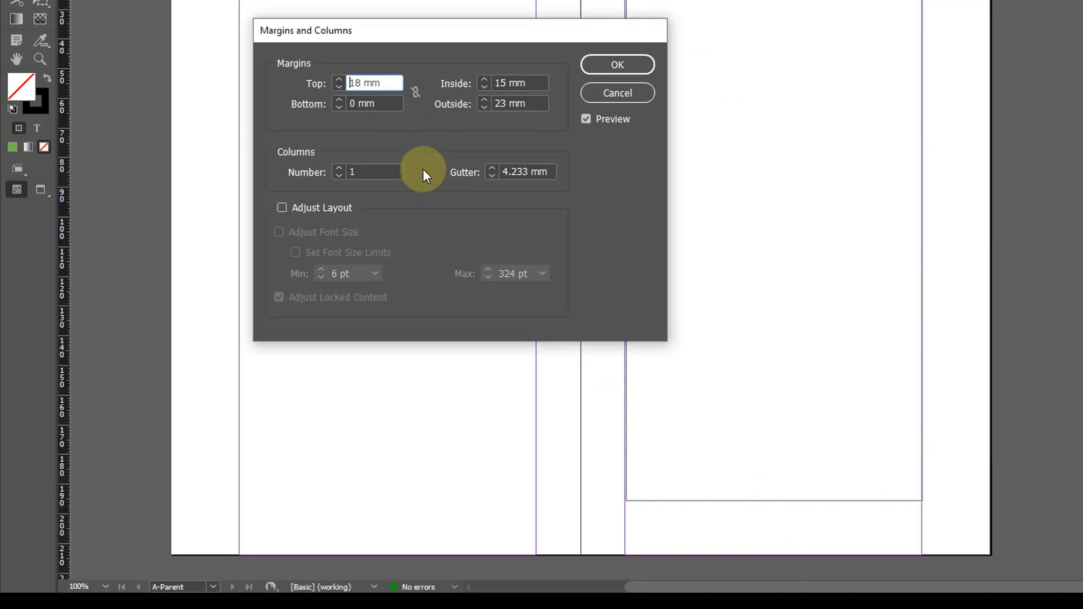
key(Tab)
text(24)
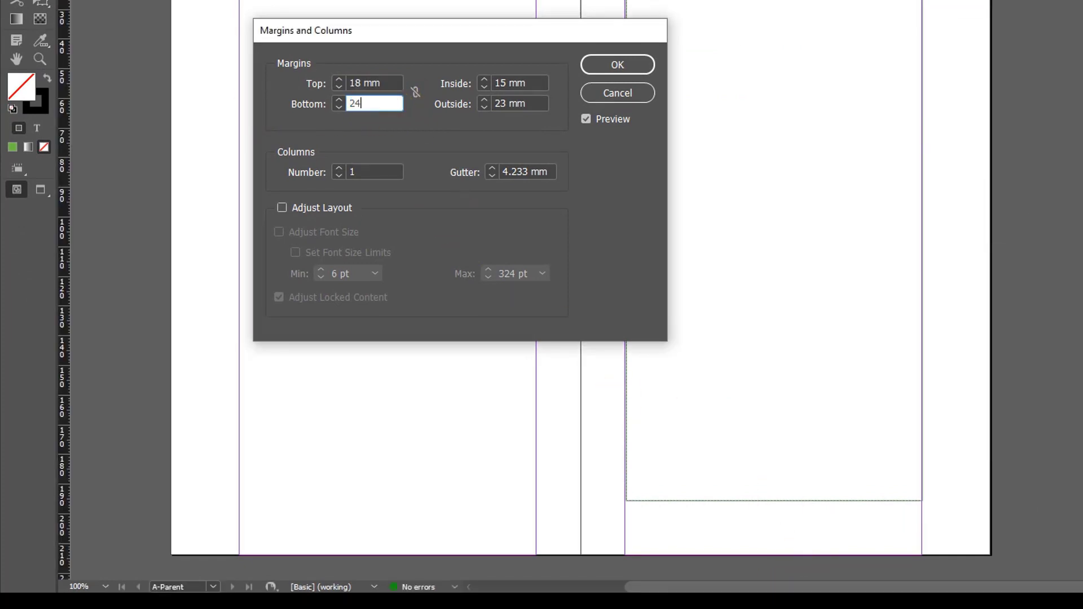
key(Tab)
click(627, 71)
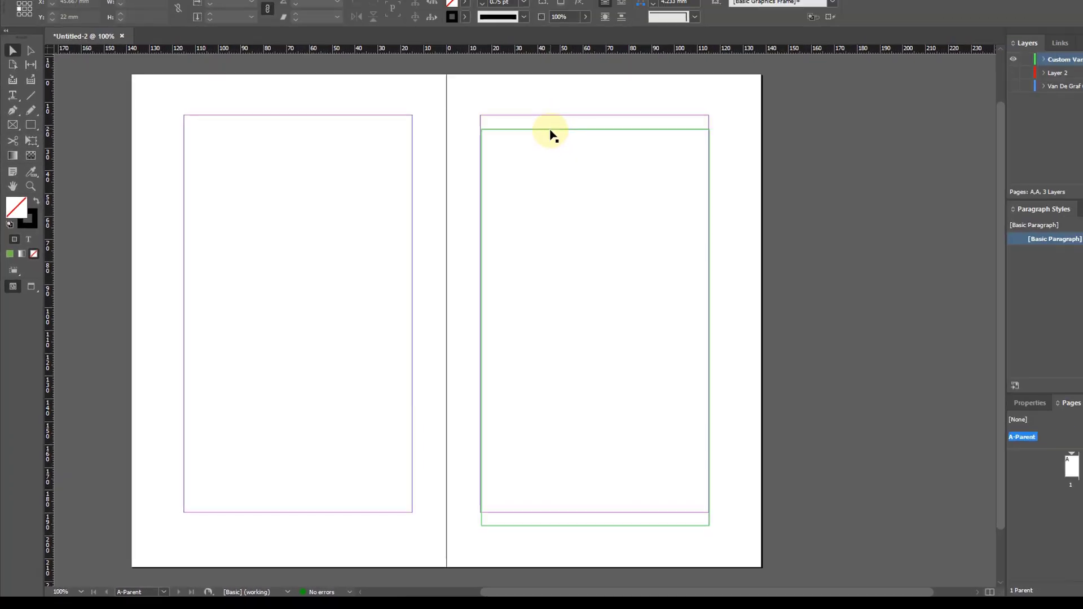
Move the text block rectangle off the parent spread onto the outer pasteboard, and go to page 1.
drag(550, 130, 817, 161)
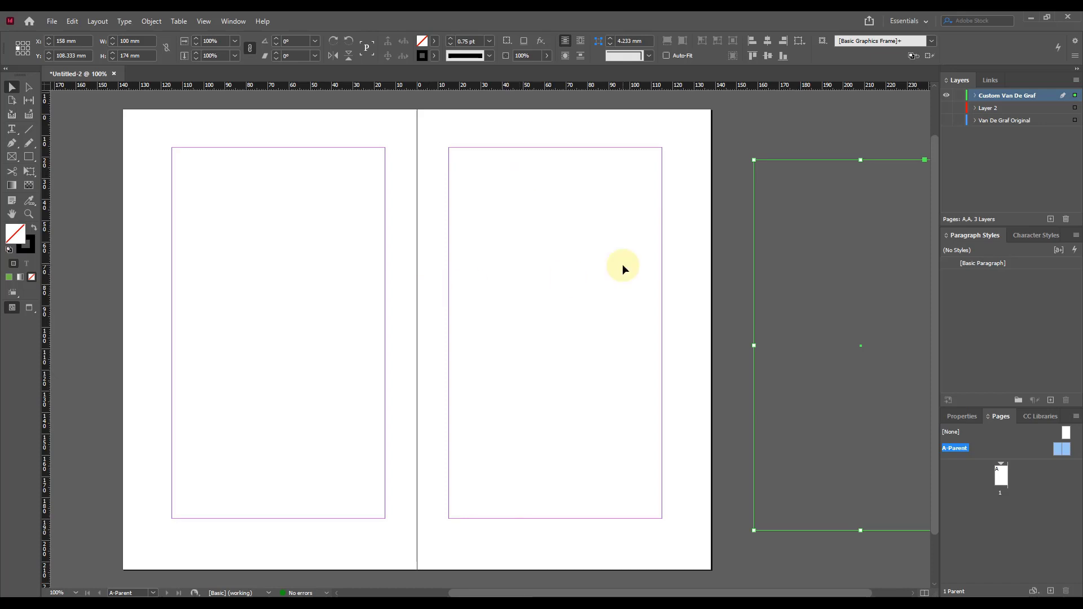
double_click(1002, 475)
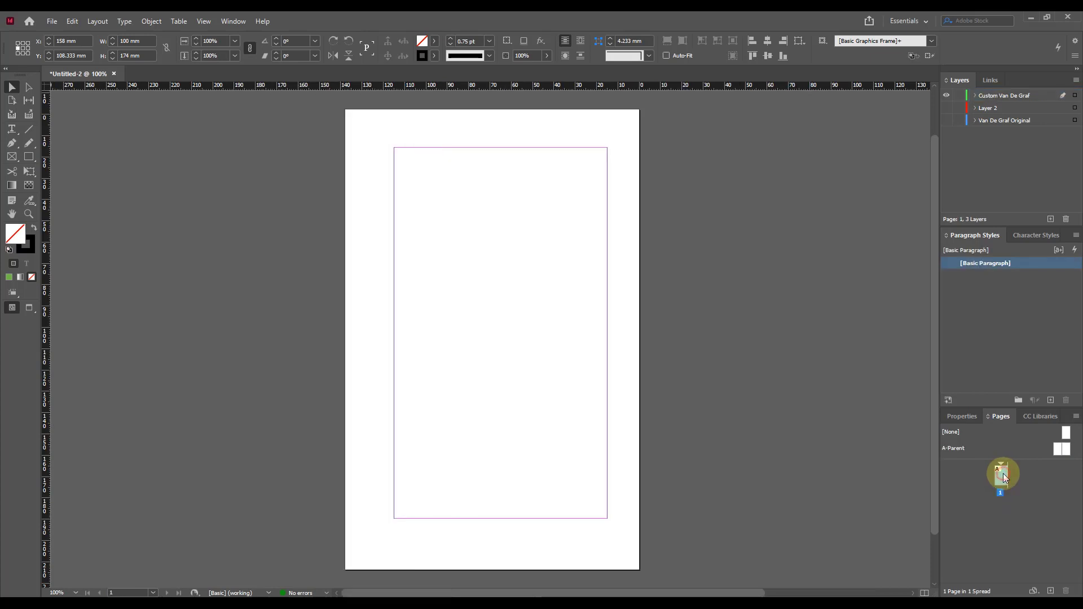
Open the recent file margin_calculation_van_de_Graff_urdu.indd and copy all the text of its Urdu story.
click(52, 21)
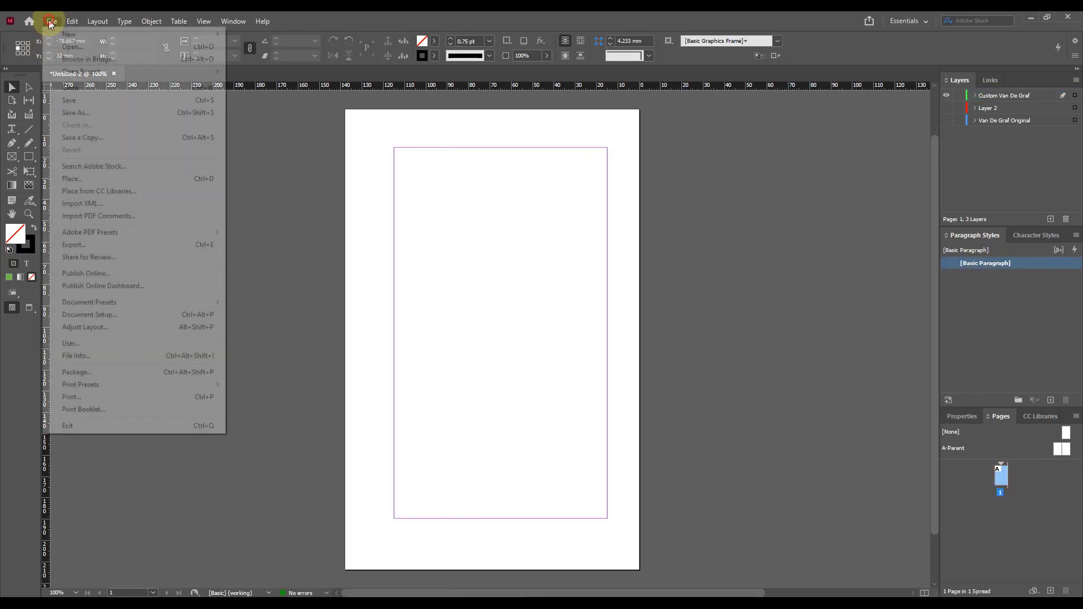
mouse_move(102, 72)
click(377, 71)
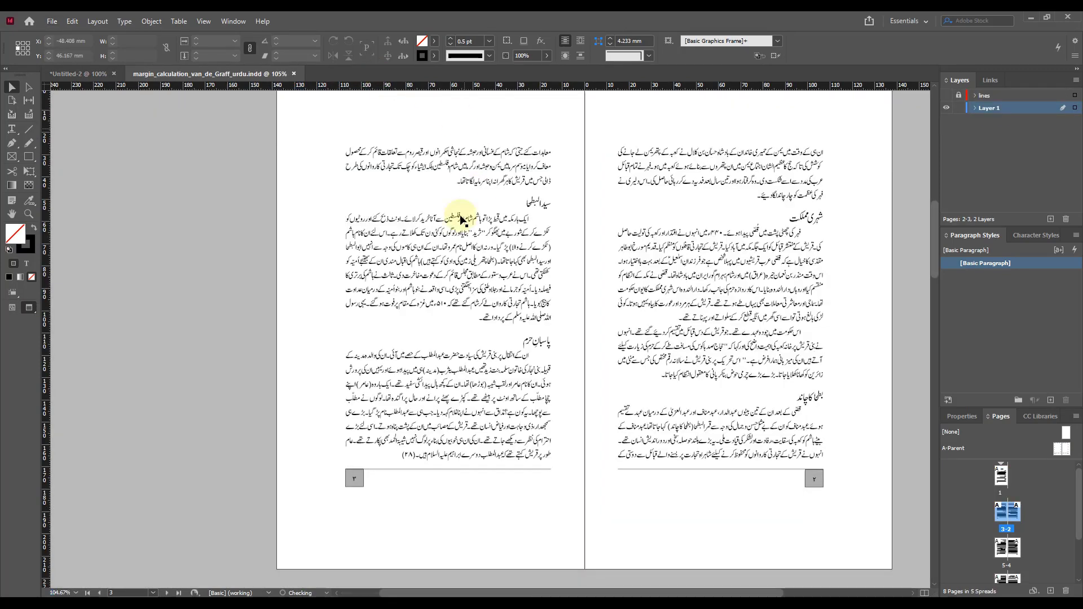
click(12, 130)
click(463, 170)
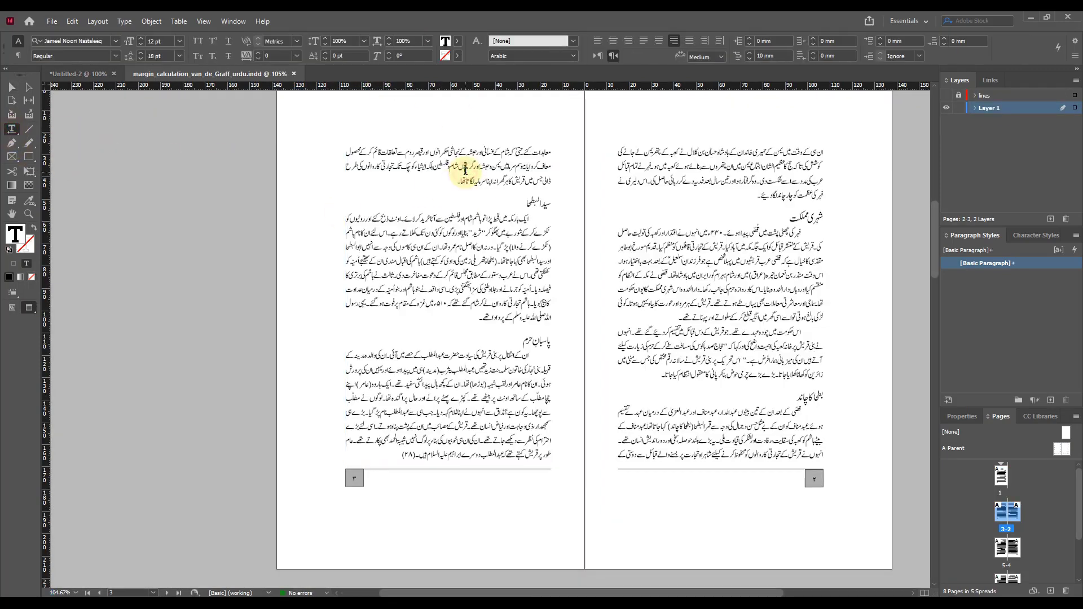
key(ctrl+a)
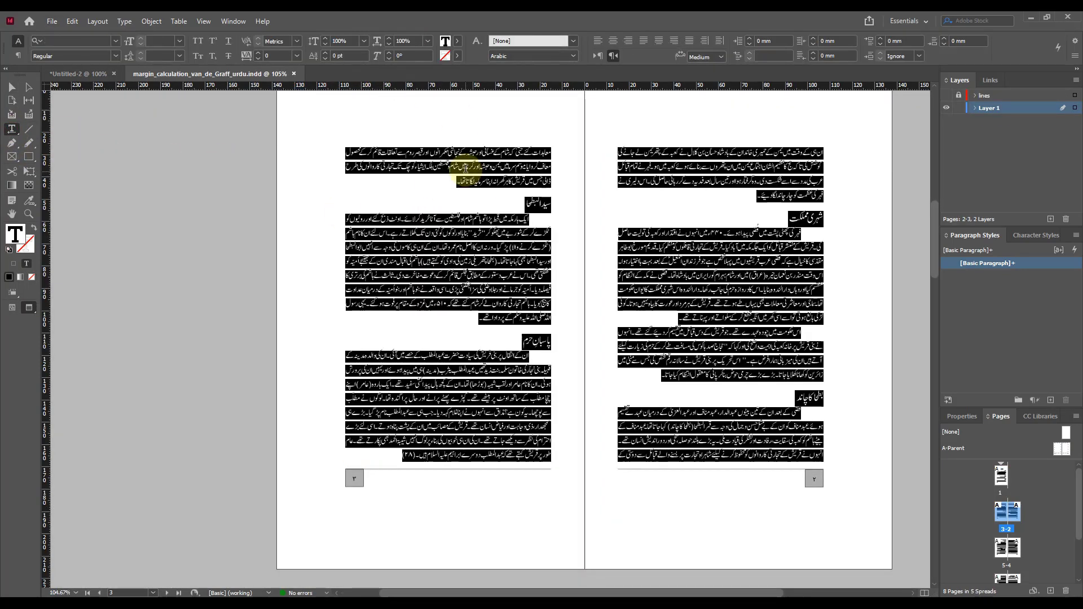
Return to Untitled-2 and paste the Urdu text into a new text frame about 80 mm wide on the pasteboard beside page 1.
click(94, 75)
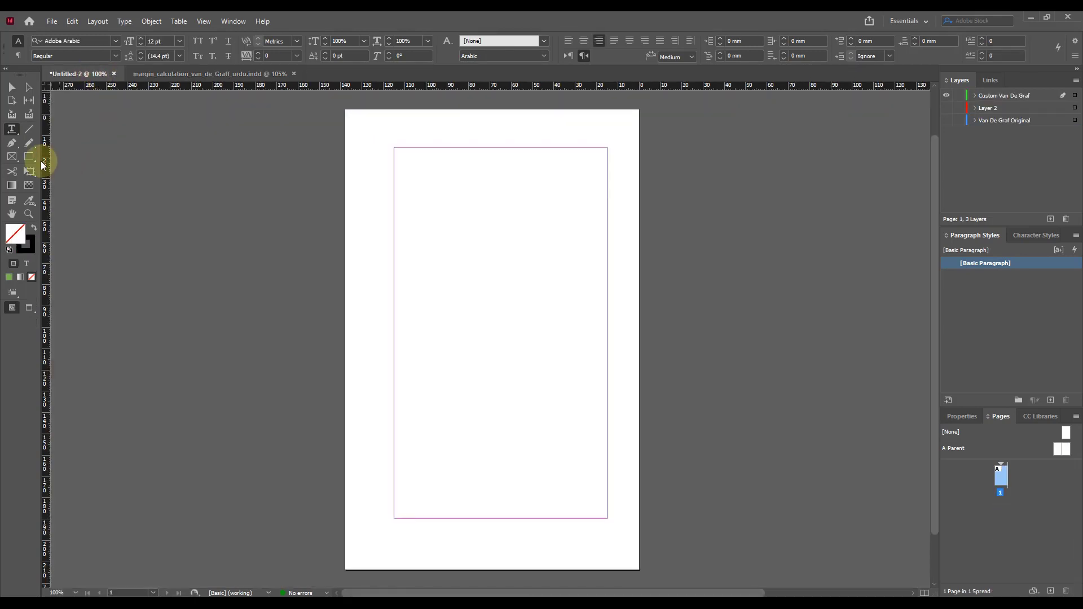
drag(667, 174, 837, 253)
key(ctrl+v)
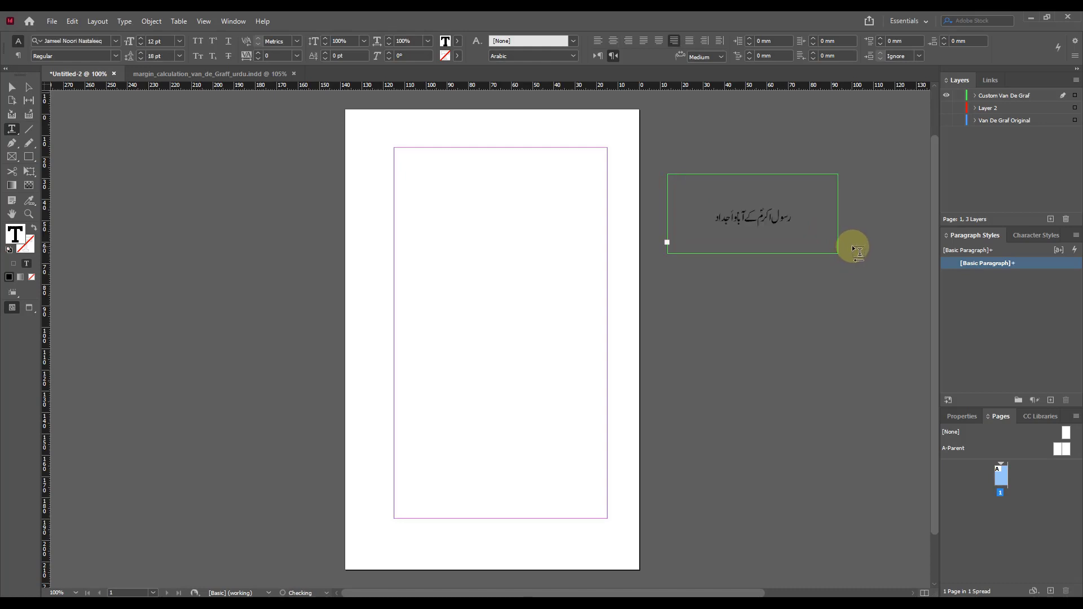
Autoflow the overset Urdu text from the pasteboard frame into page 1's margin area, adding threaded pages for the rest of the story.
click(12, 87)
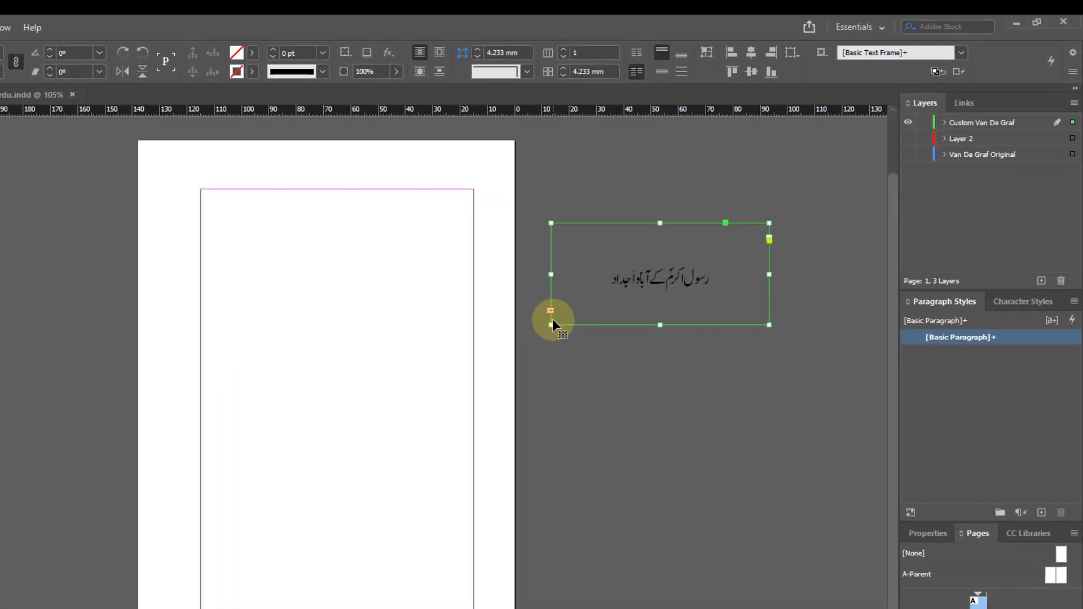
click(667, 243)
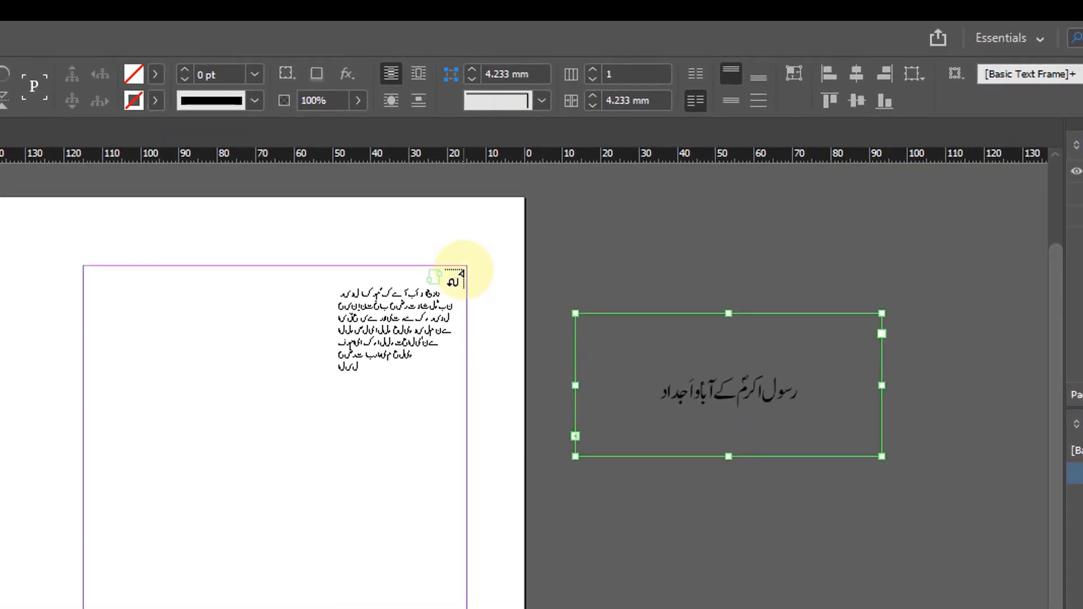
click(465, 263)
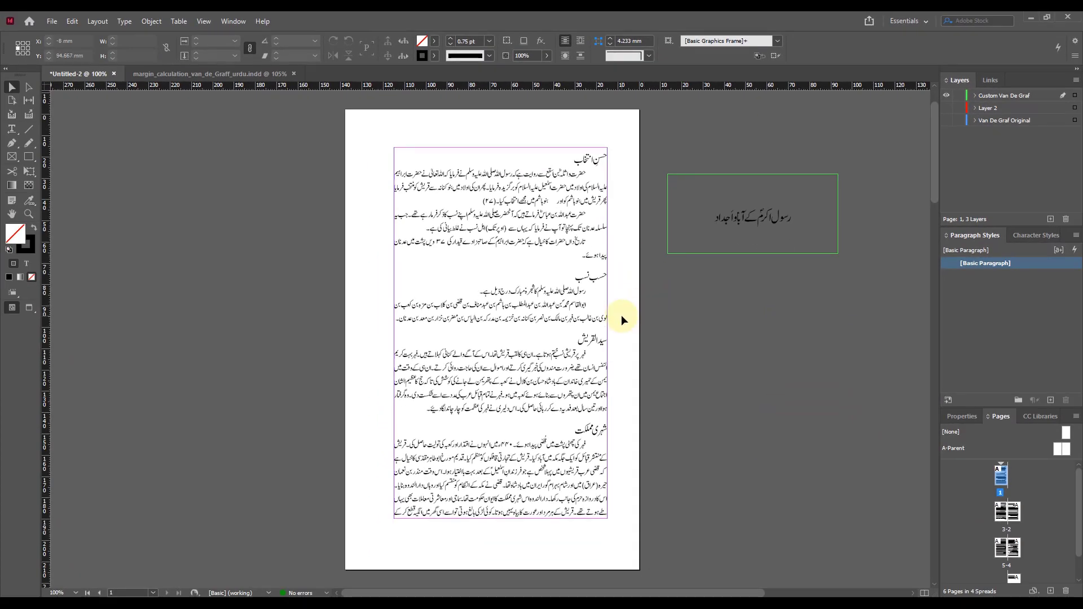
Delete the Urdu text frame on the pasteboard beside page 1 so the story starts in the page 1 frame.
scroll(621, 315, down, 10)
scroll(622, 313, up, 10)
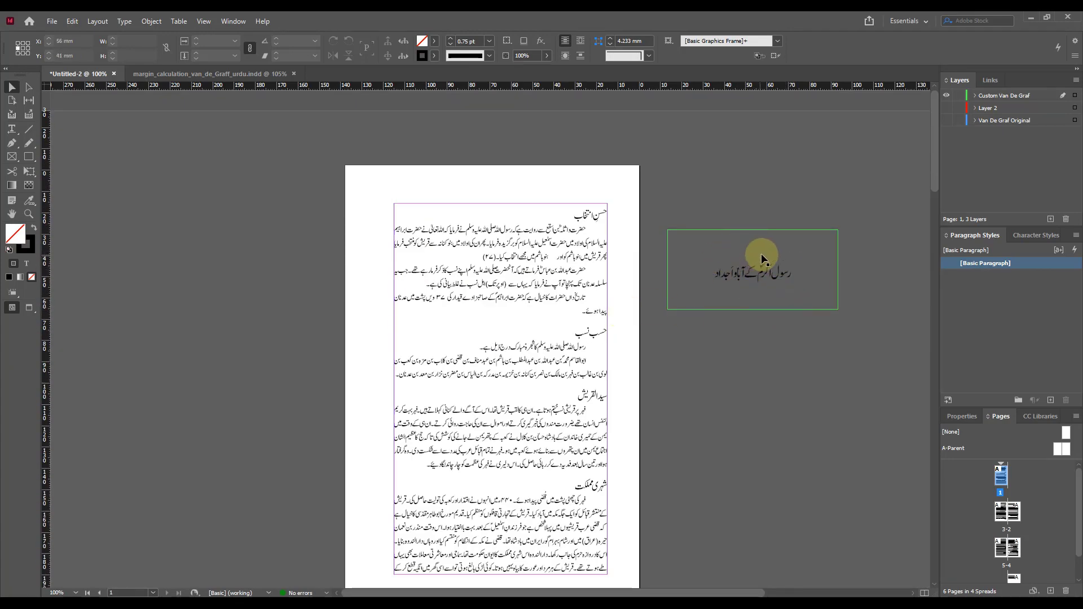
click(762, 252)
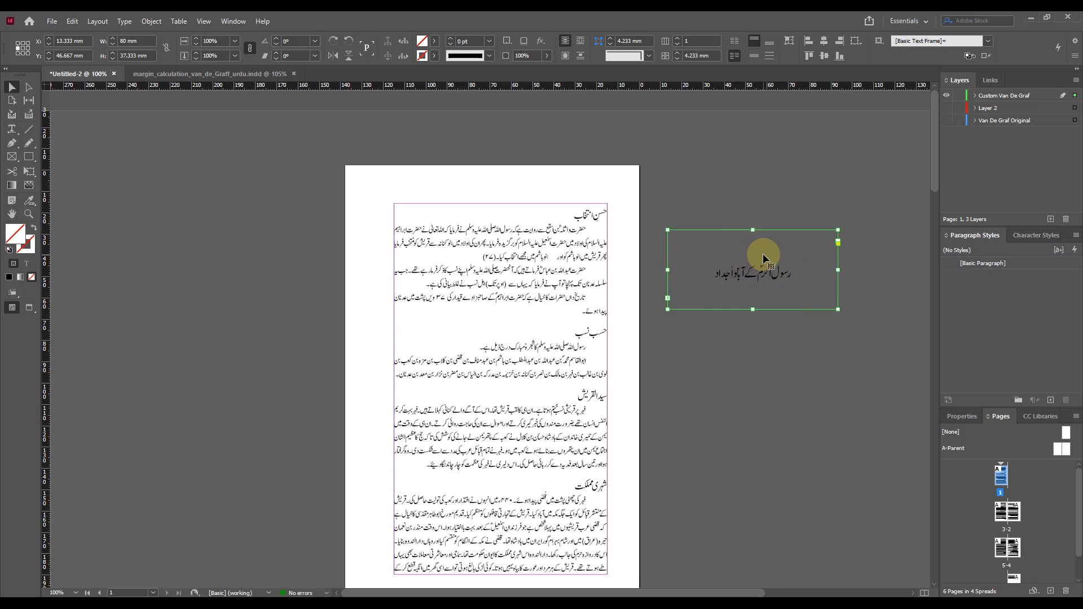
key(Delete)
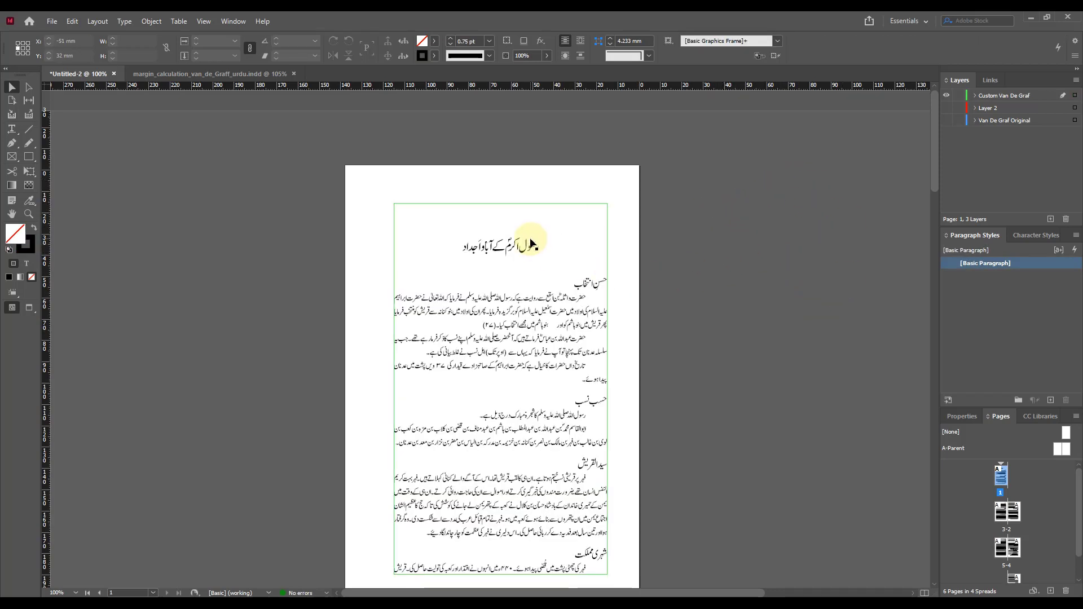
Show the spread of pages 3-2 full screen in Presentation mode to examine its text block and margins.
scroll(684, 293, down, 10)
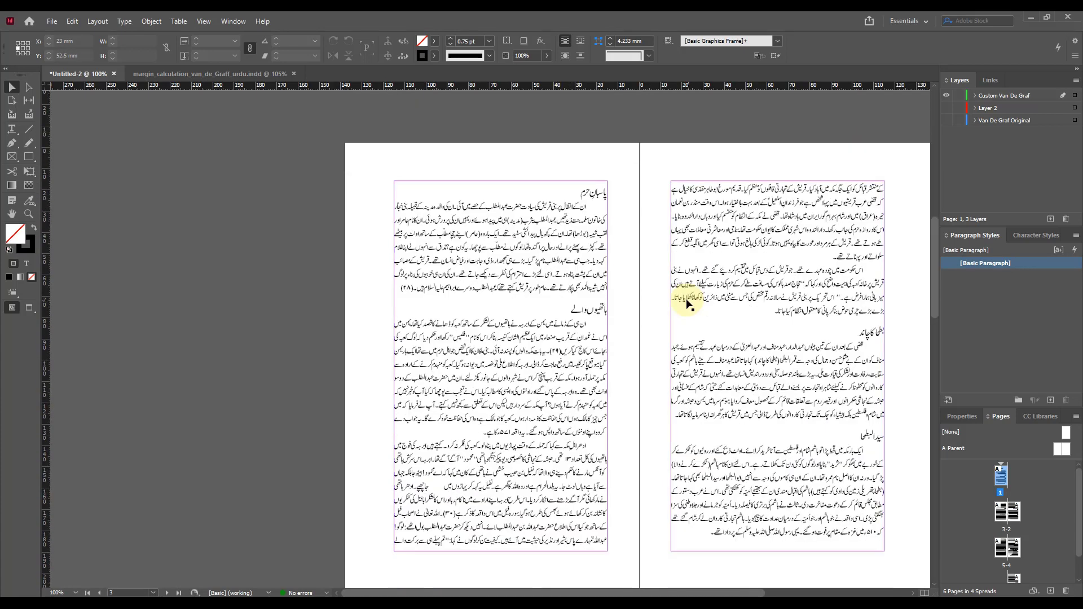
drag(750, 336, 575, 287)
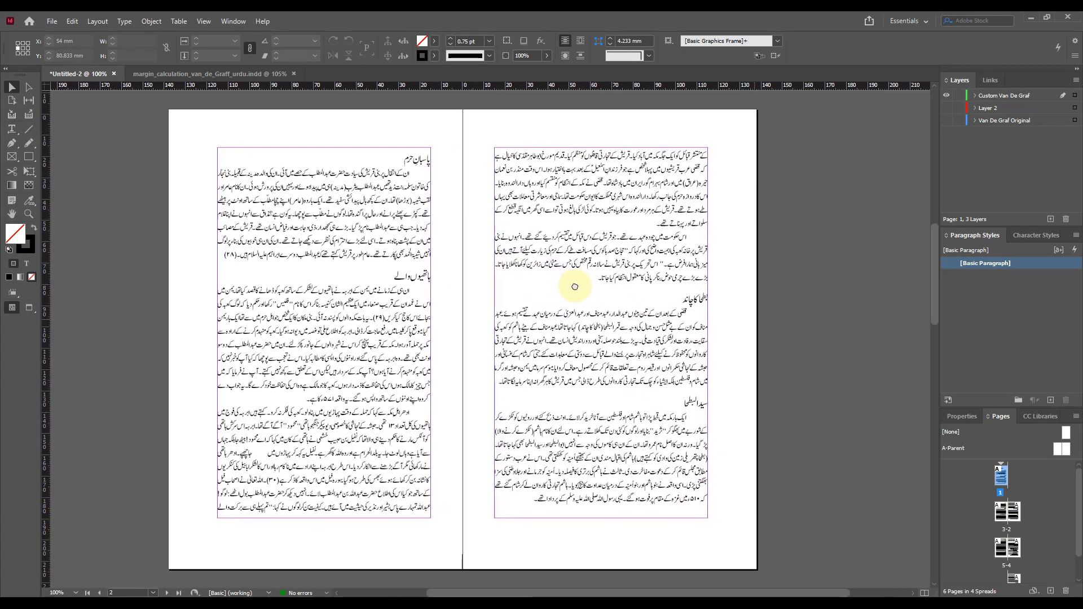
key(shift+w)
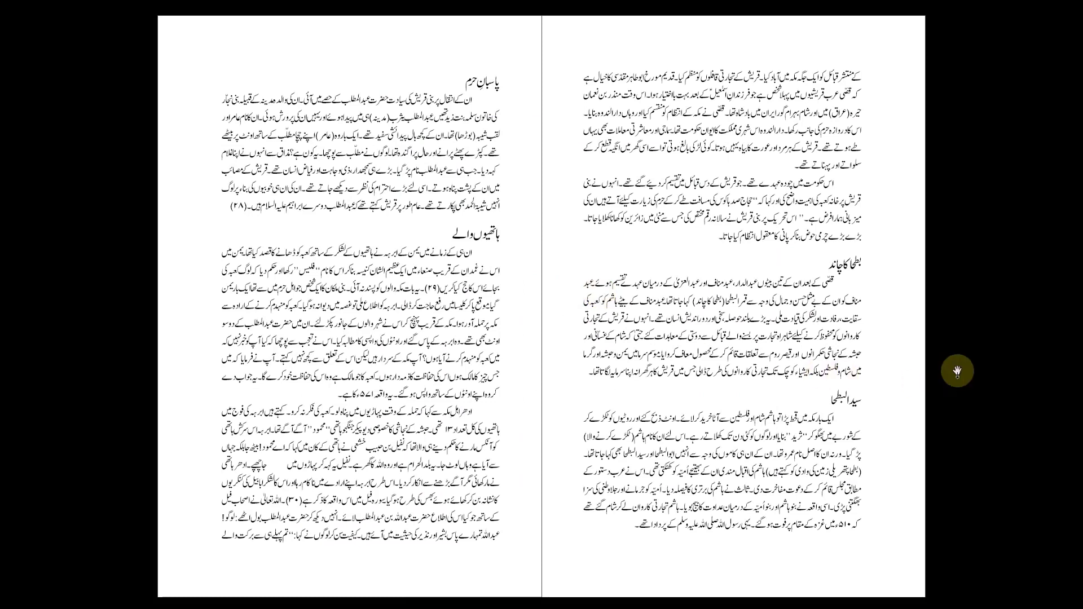